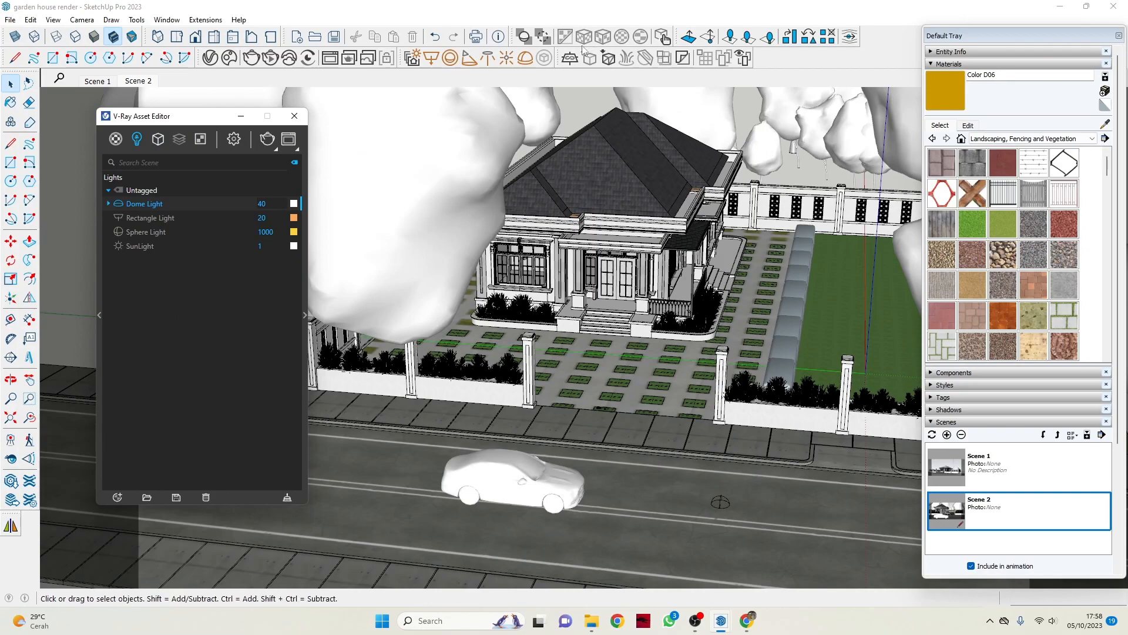
Examine the garden house model from several angles, covering the roof, front porch, paved yard, fence and street.
scroll(773, 200, up, 5)
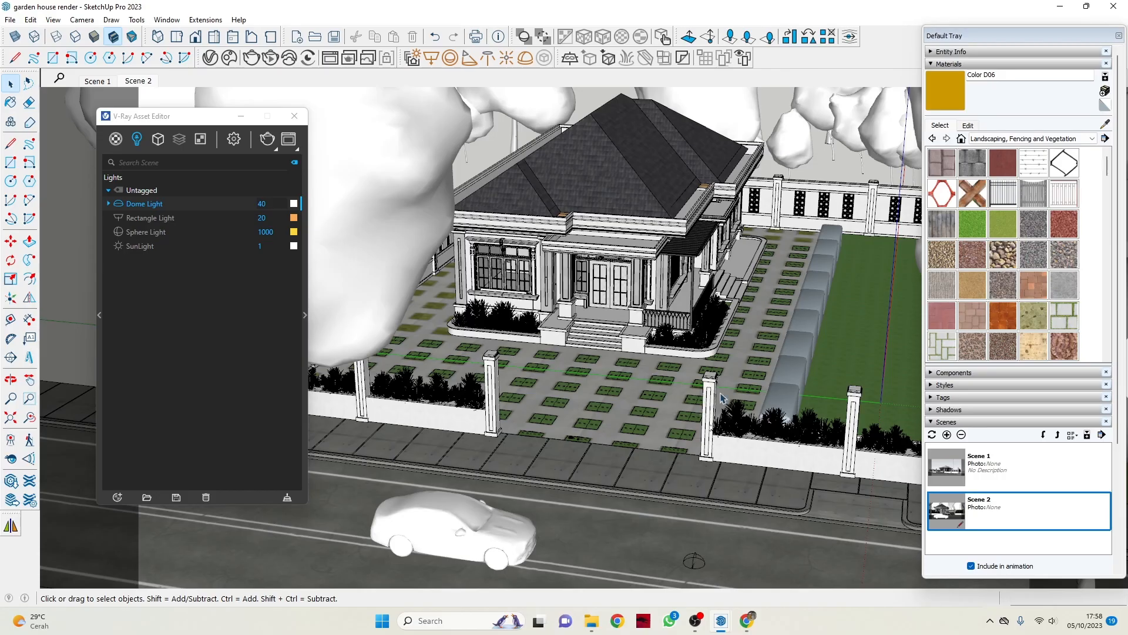
middle_drag(723, 398, 612, 231)
scroll(504, 259, up, 8)
scroll(508, 234, down, 4)
scroll(612, 231, up, 6)
scroll(604, 231, down, 3)
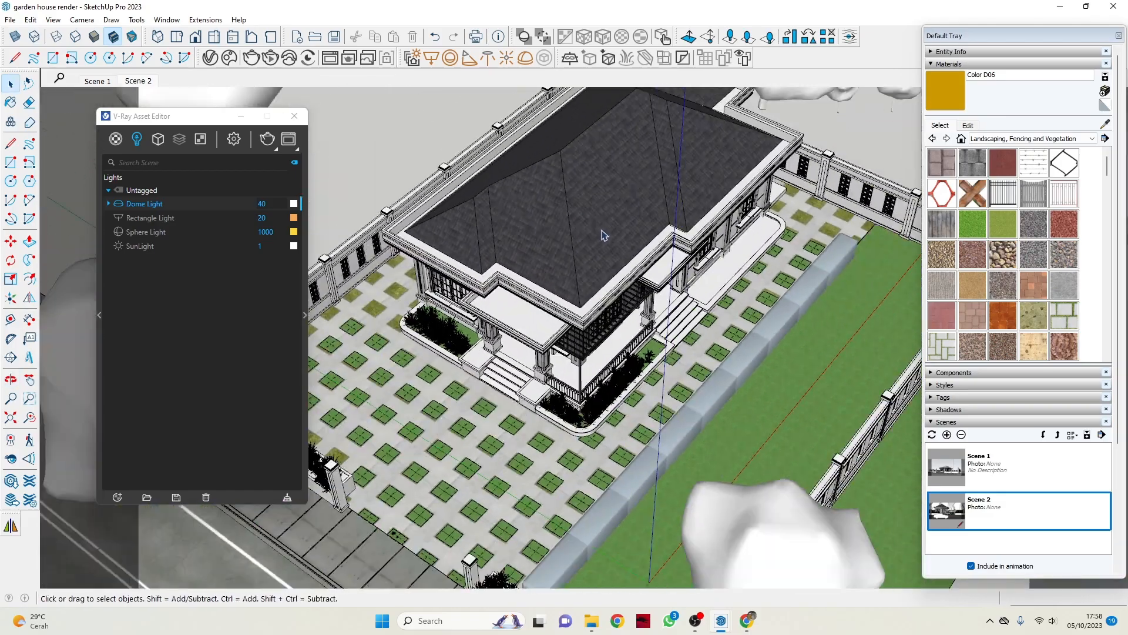
scroll(604, 236, down, 3)
middle_drag(614, 291, 655, 203)
middle_drag(561, 268, 604, 222)
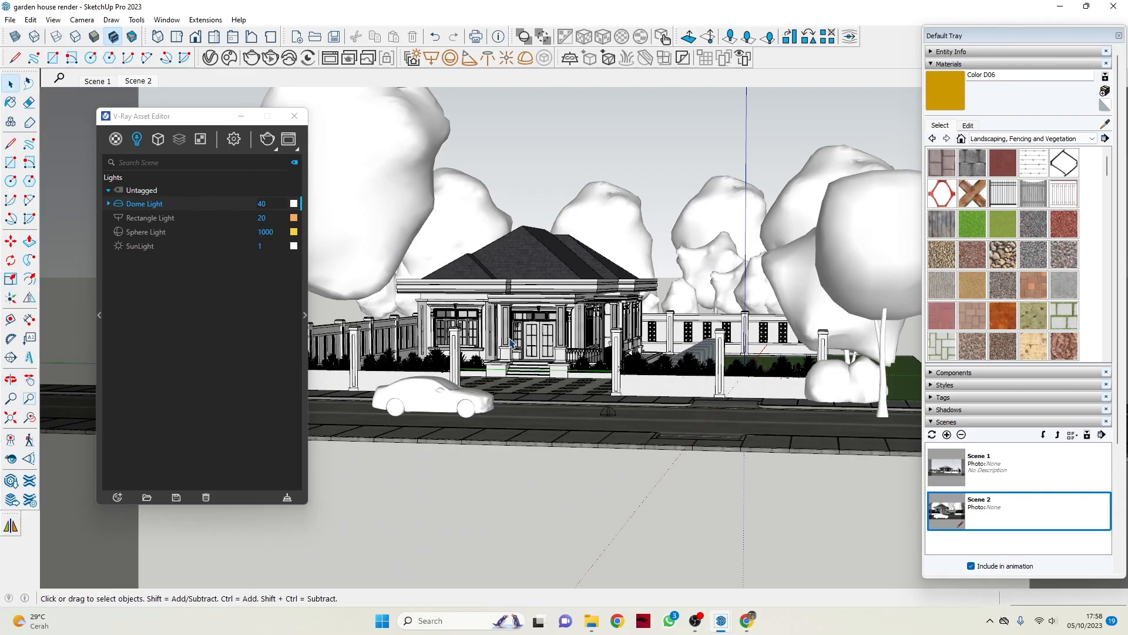
scroll(510, 343, up, 5)
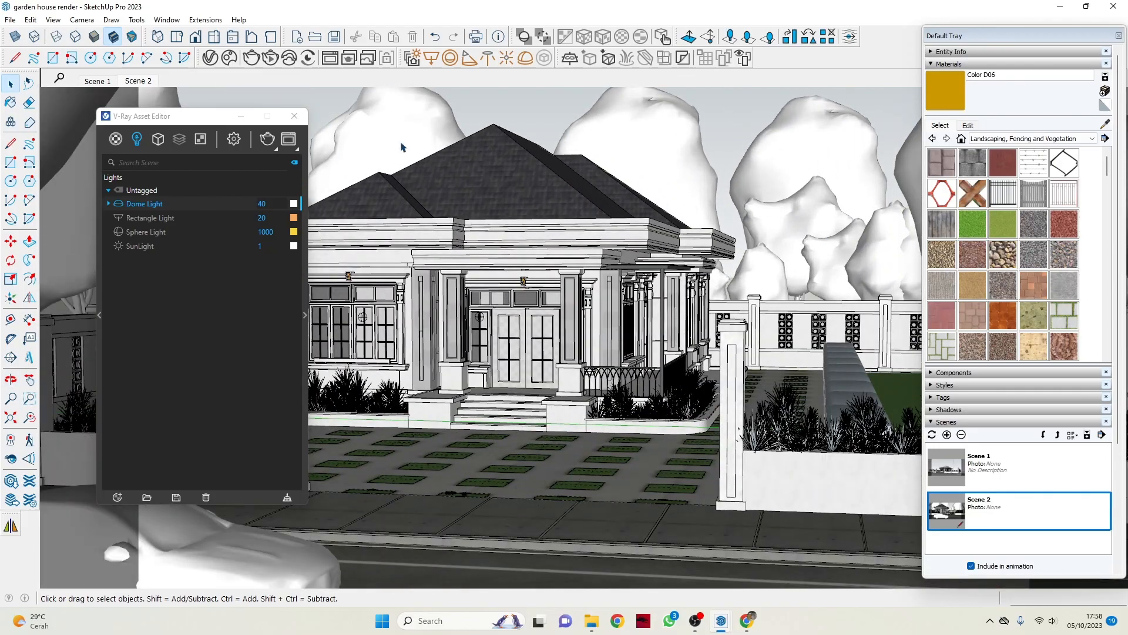
middle_drag(682, 248, 565, 329)
scroll(513, 370, down, 5)
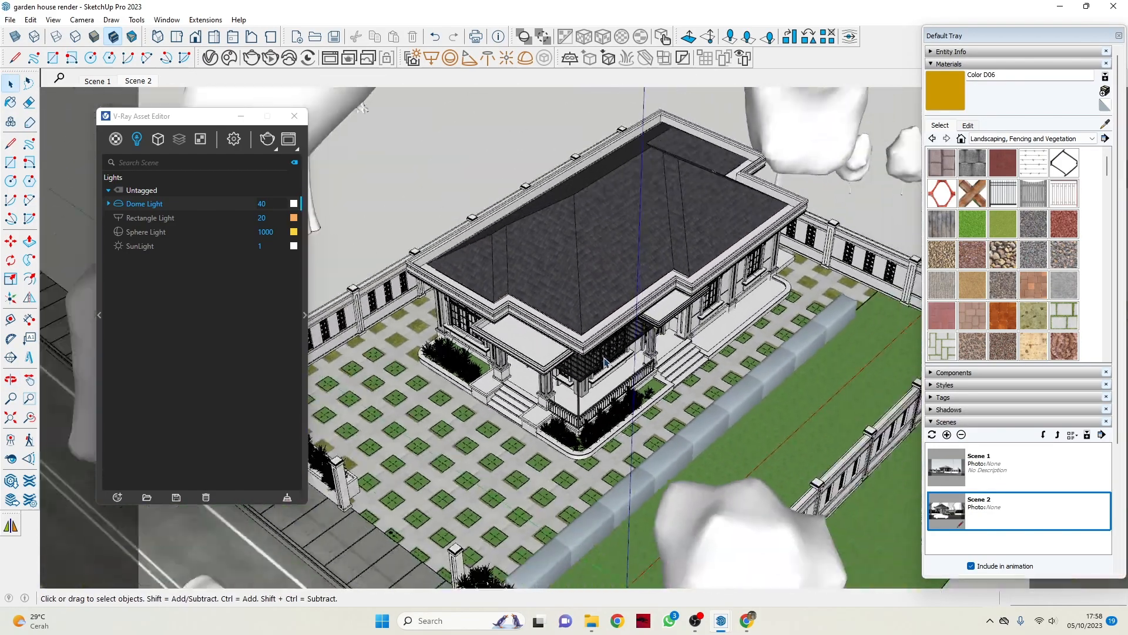
middle_drag(514, 370, 633, 294)
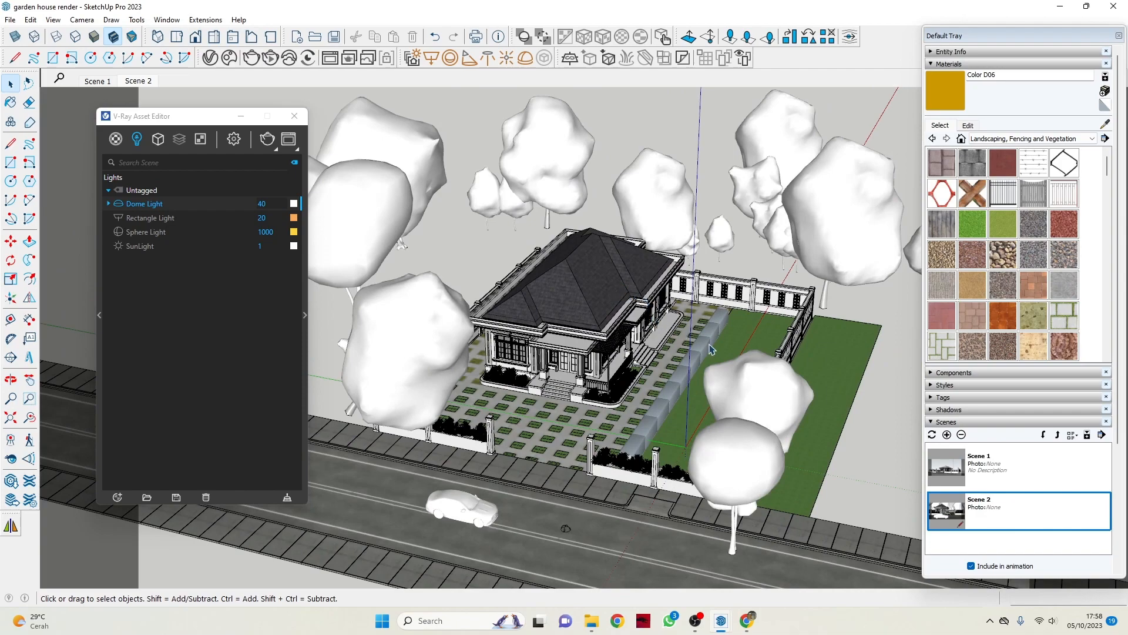
scroll(582, 247, up, 8)
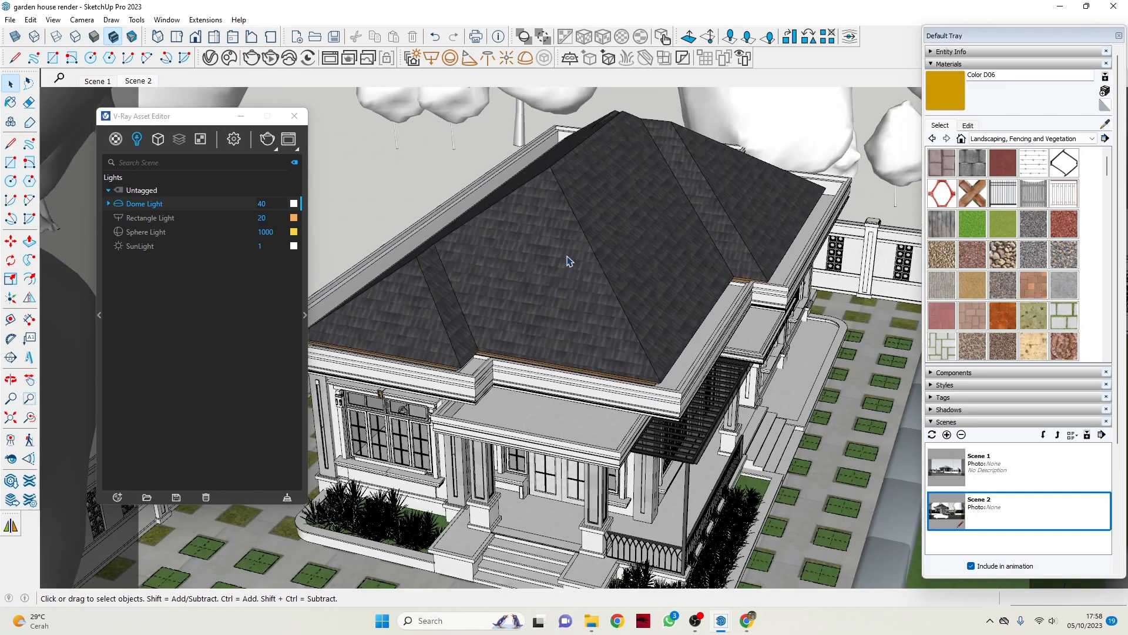
scroll(569, 261, down, 5)
middle_drag(549, 276, 623, 295)
scroll(684, 320, down, 5)
scroll(628, 292, up, 6)
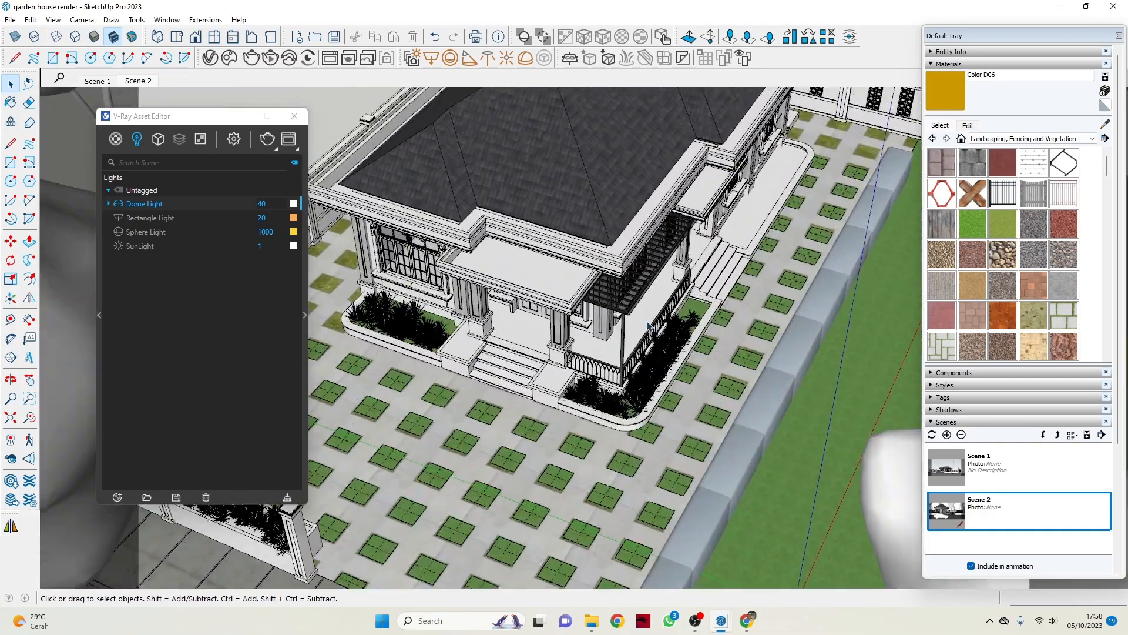
scroll(631, 308, down, 6)
middle_drag(632, 308, 492, 312)
middle_drag(743, 270, 782, 265)
scroll(582, 299, up, 8)
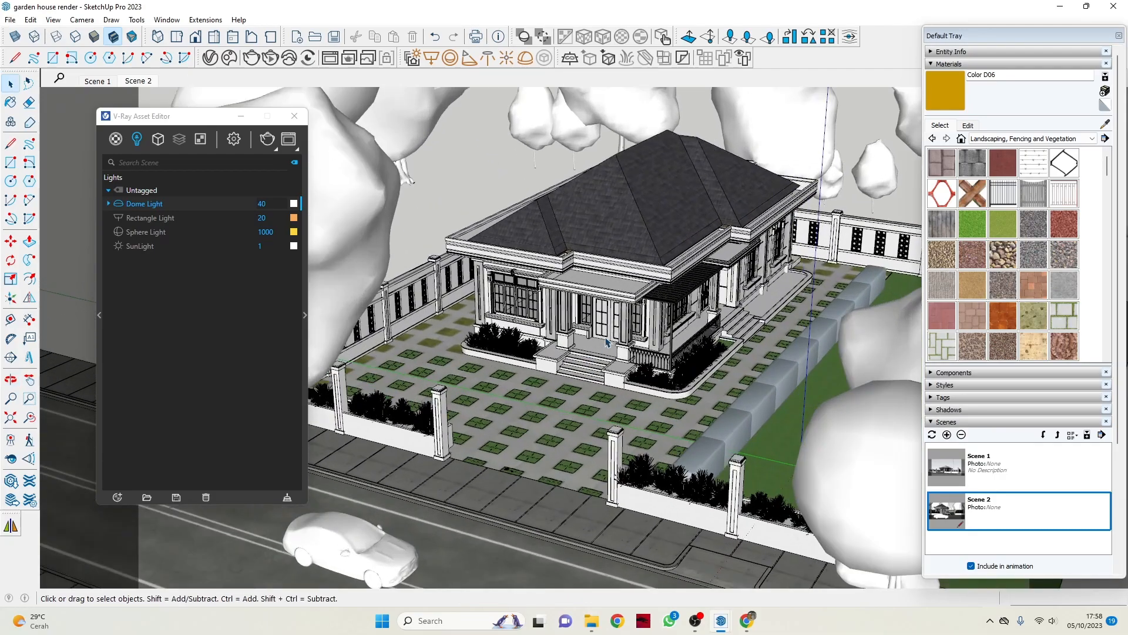
scroll(527, 385, down, 6)
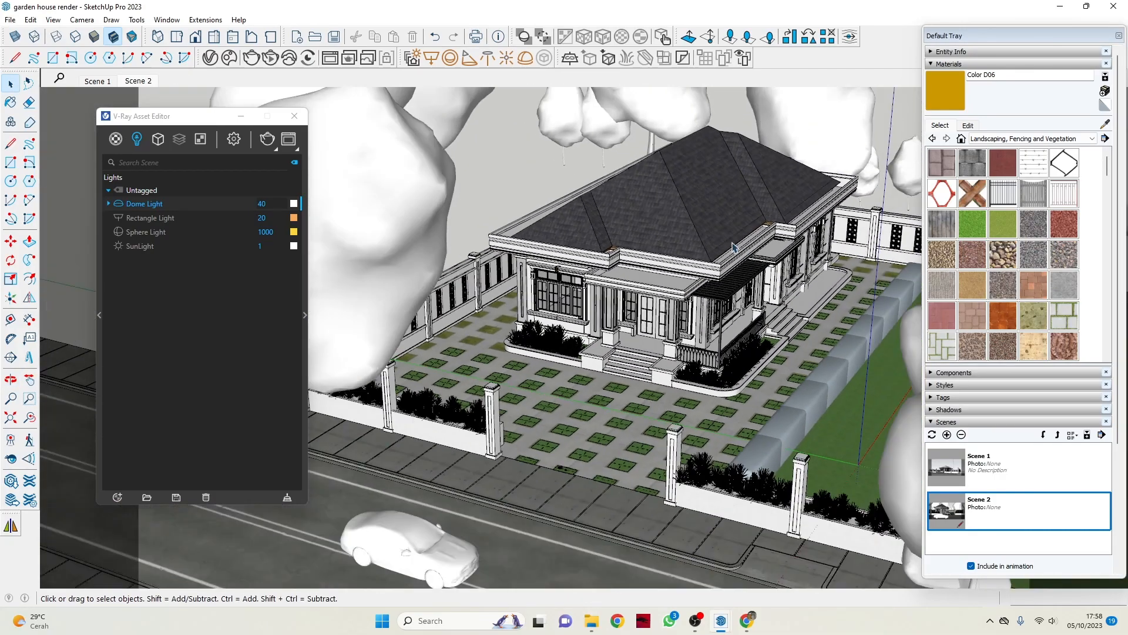
middle_drag(527, 385, 537, 298)
middle_drag(617, 386, 435, 273)
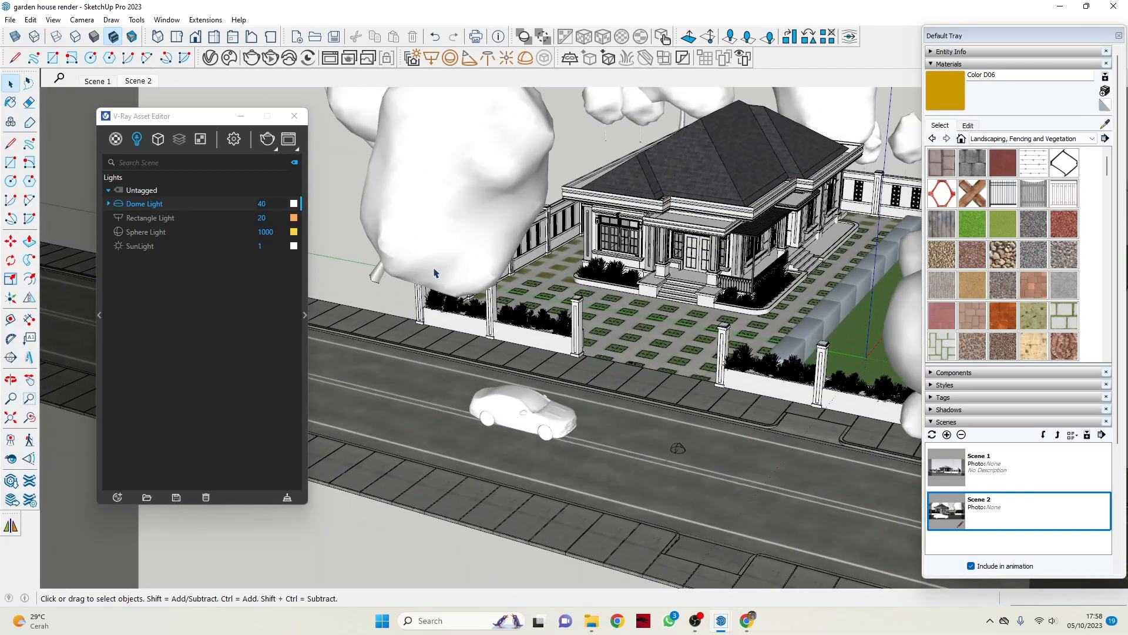
Minimize the V-Ray Asset Editor and view the house front from near street level.
click(242, 116)
middle_drag(557, 305, 630, 265)
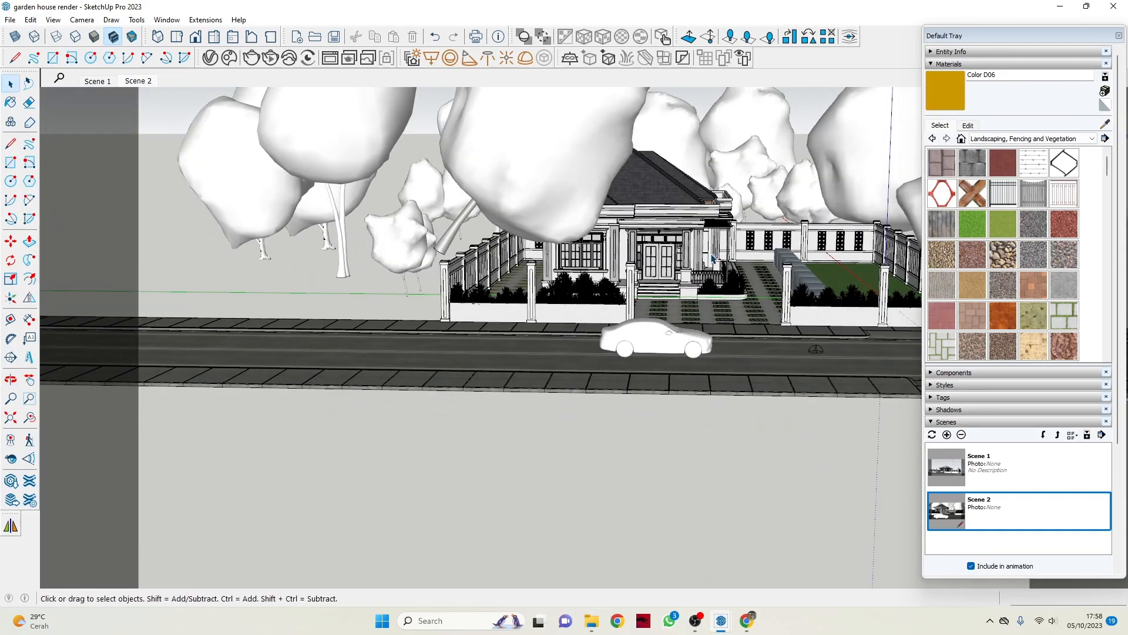
scroll(576, 281, up, 5)
scroll(576, 281, down, 8)
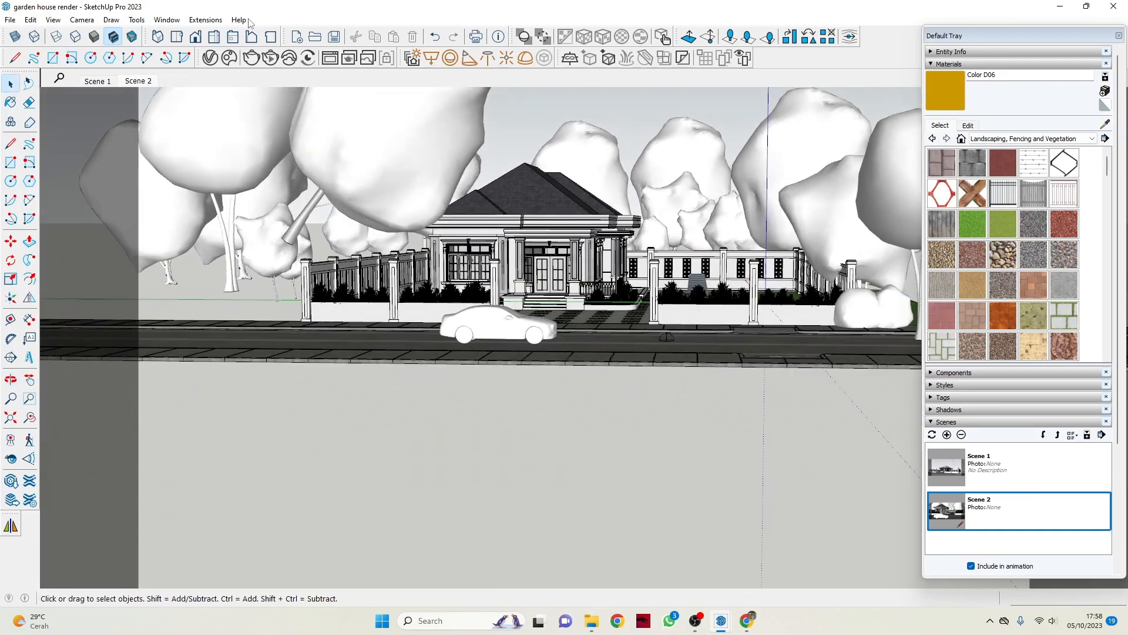
scroll(487, 201, up, 4)
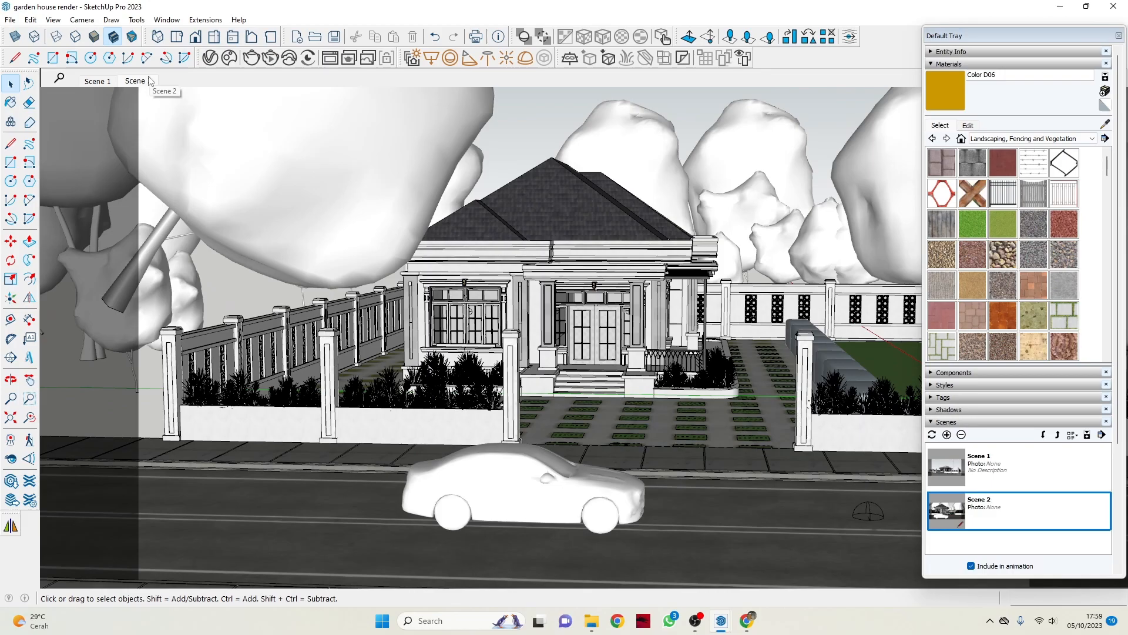
Compare the saved camera views Scene 1 and Scene 2, finishing on Scene 1.
click(100, 82)
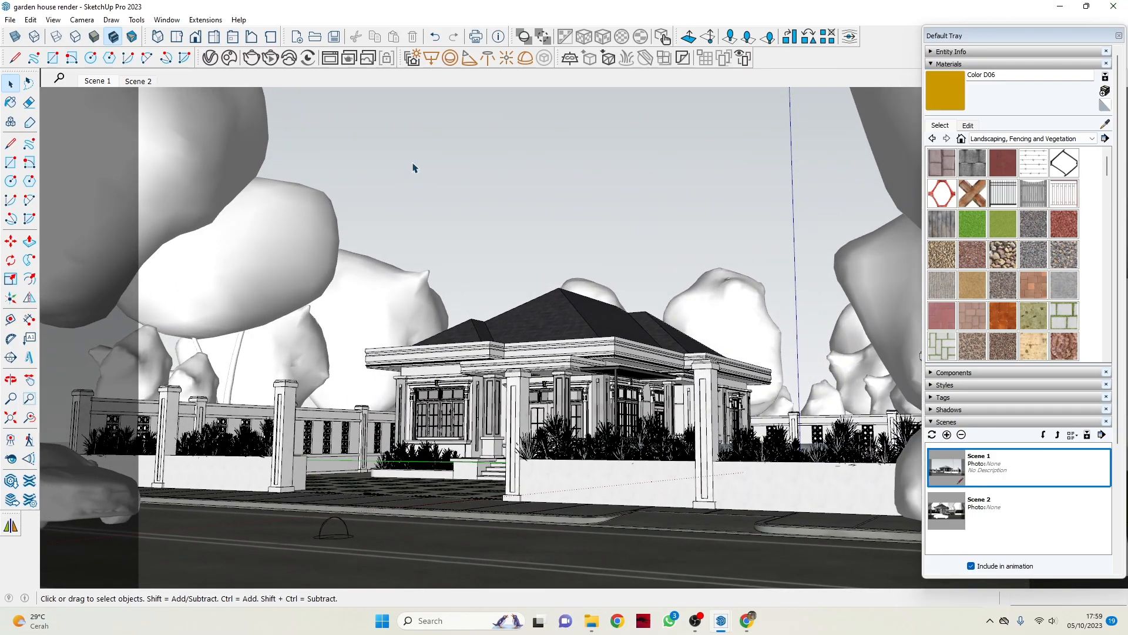
click(140, 81)
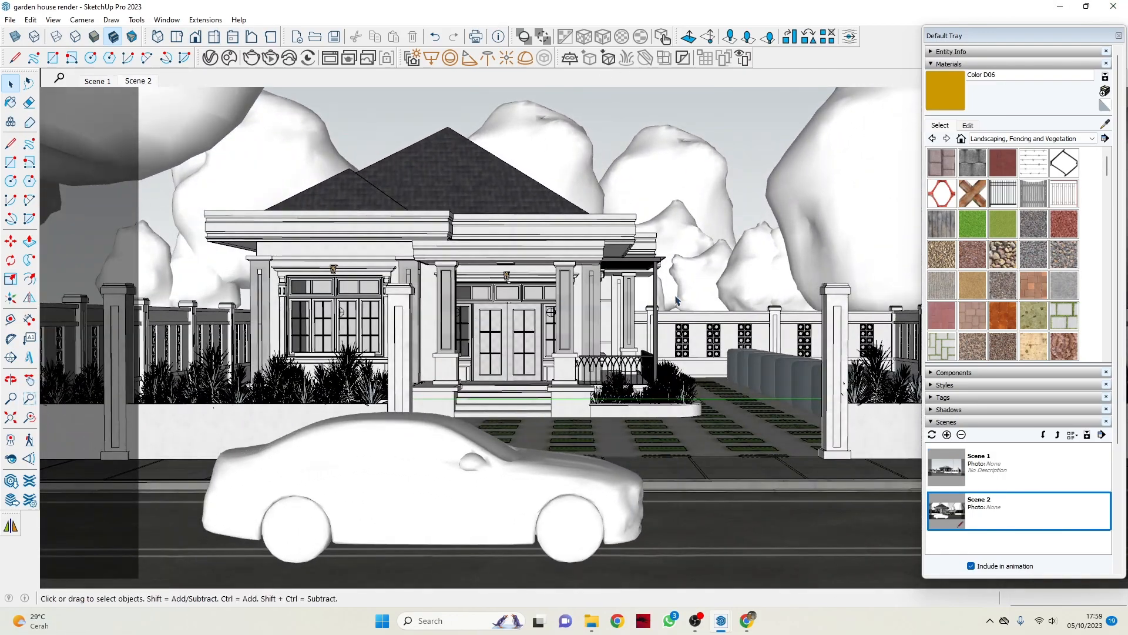
middle_drag(697, 293, 509, 312)
scroll(509, 312, down, 5)
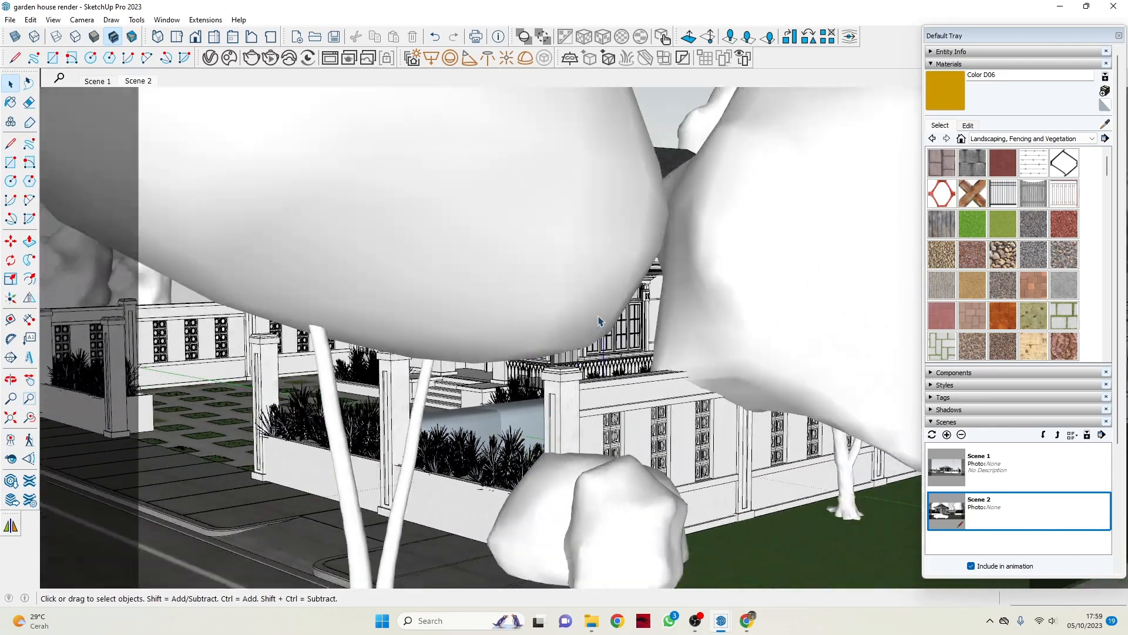
click(98, 82)
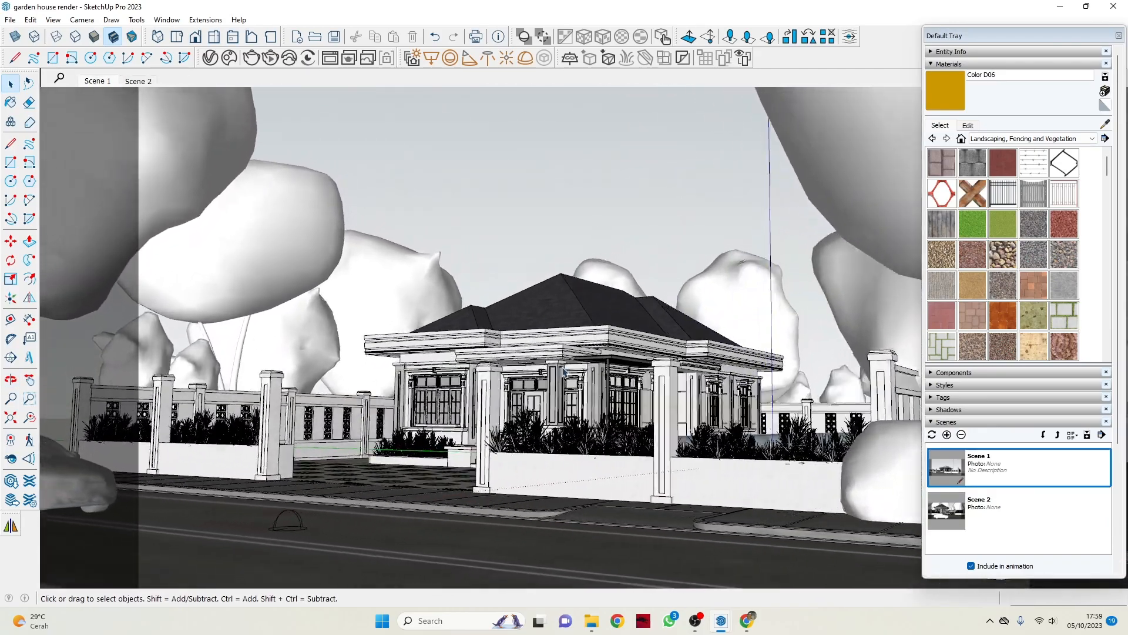
Minimize the reappeared V-Ray Asset Editor and inspect the front porch and the yard paving up close.
middle_drag(504, 235, 568, 253)
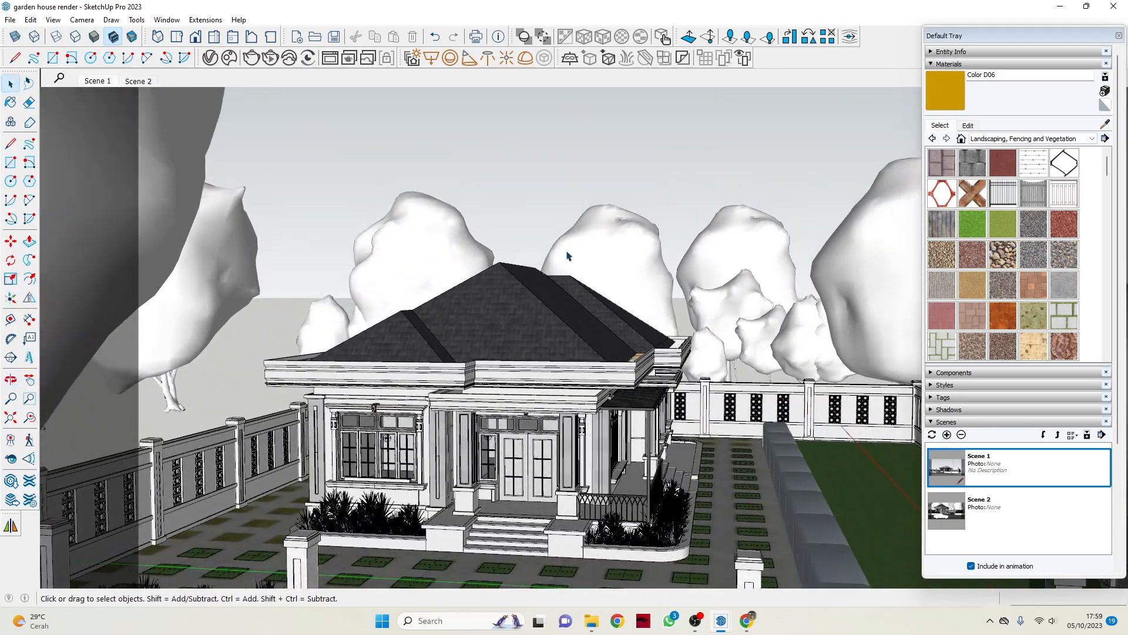
scroll(568, 254, down, 6)
scroll(547, 289, up, 8)
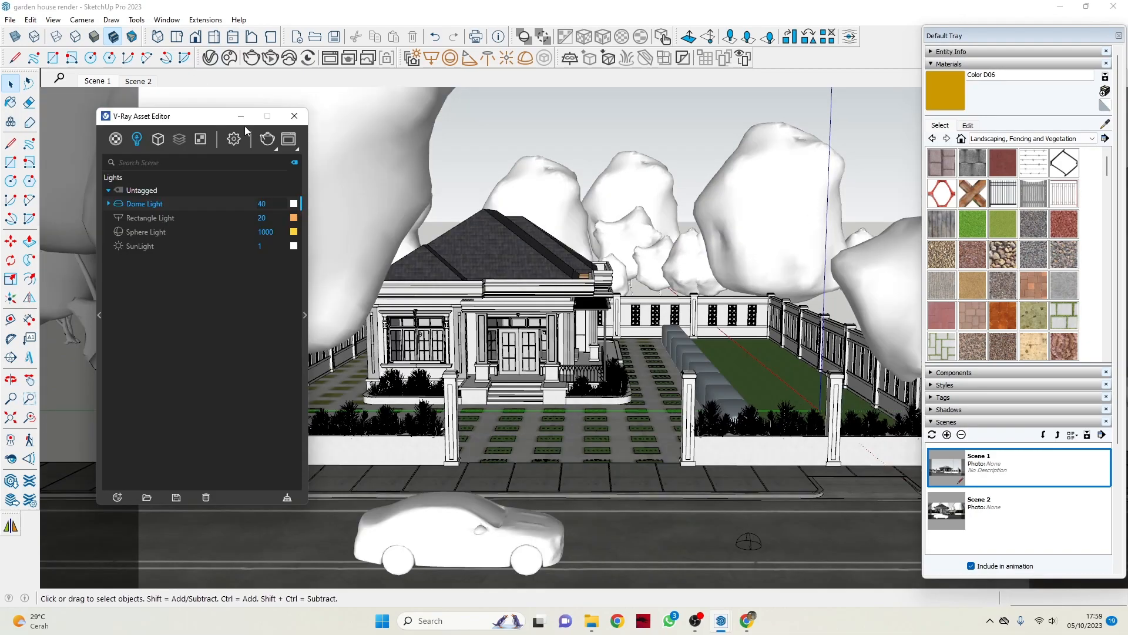
click(242, 121)
middle_drag(614, 313, 575, 361)
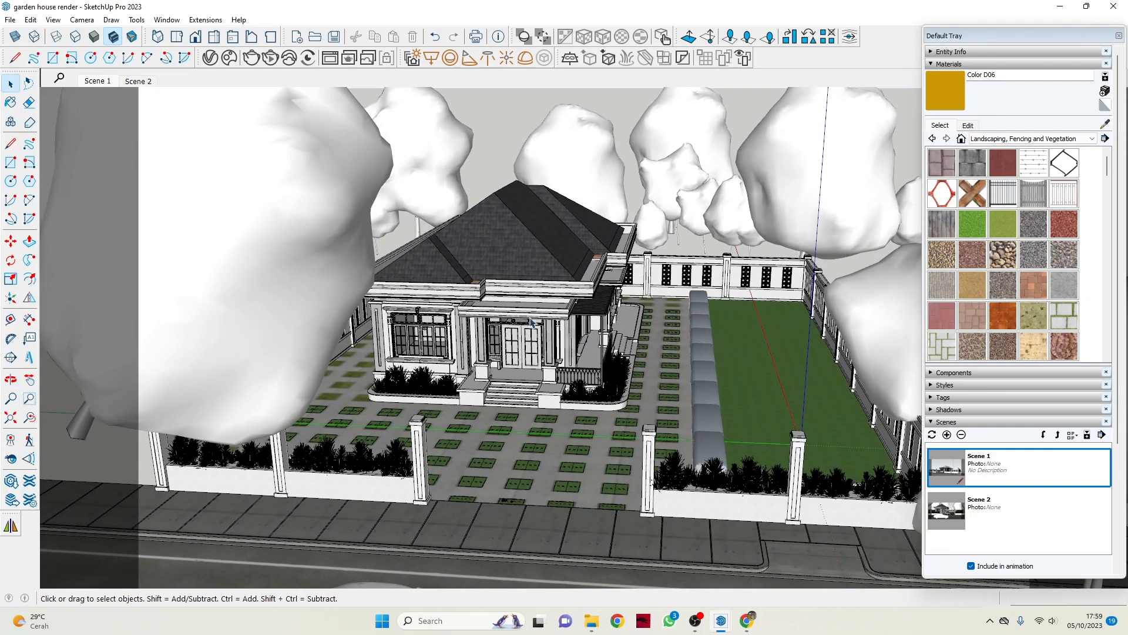
scroll(601, 356, up, 10)
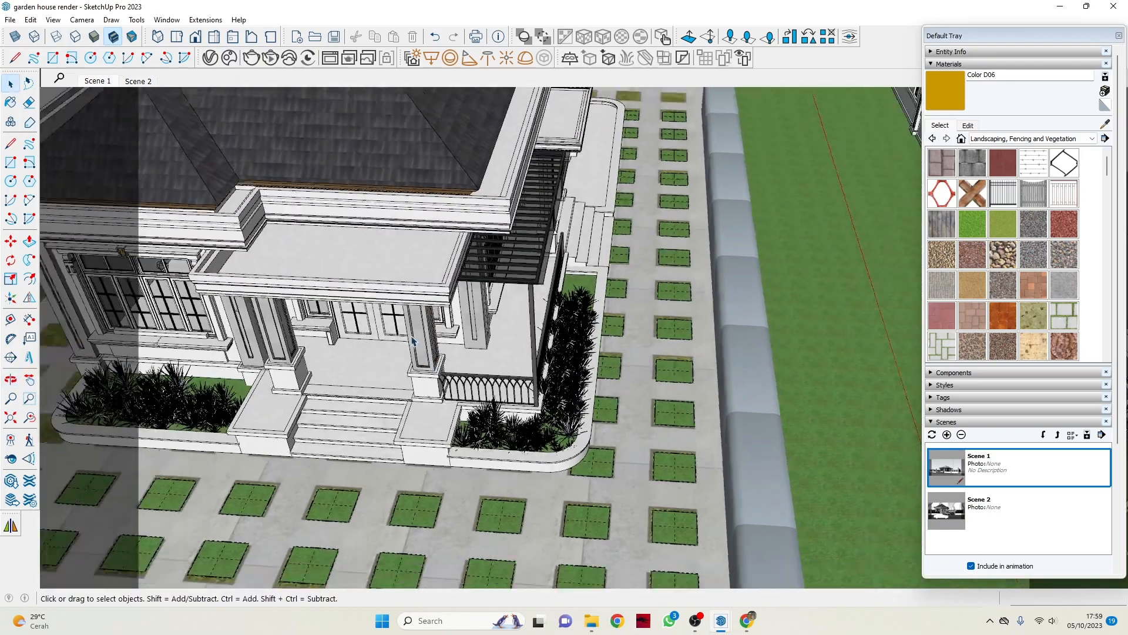
scroll(411, 341, down, 8)
Sample the material of the roof fascia above the front porch and return to the Select tool.
middle_drag(552, 341, 405, 288)
scroll(398, 284, up, 6)
scroll(399, 283, up, 2)
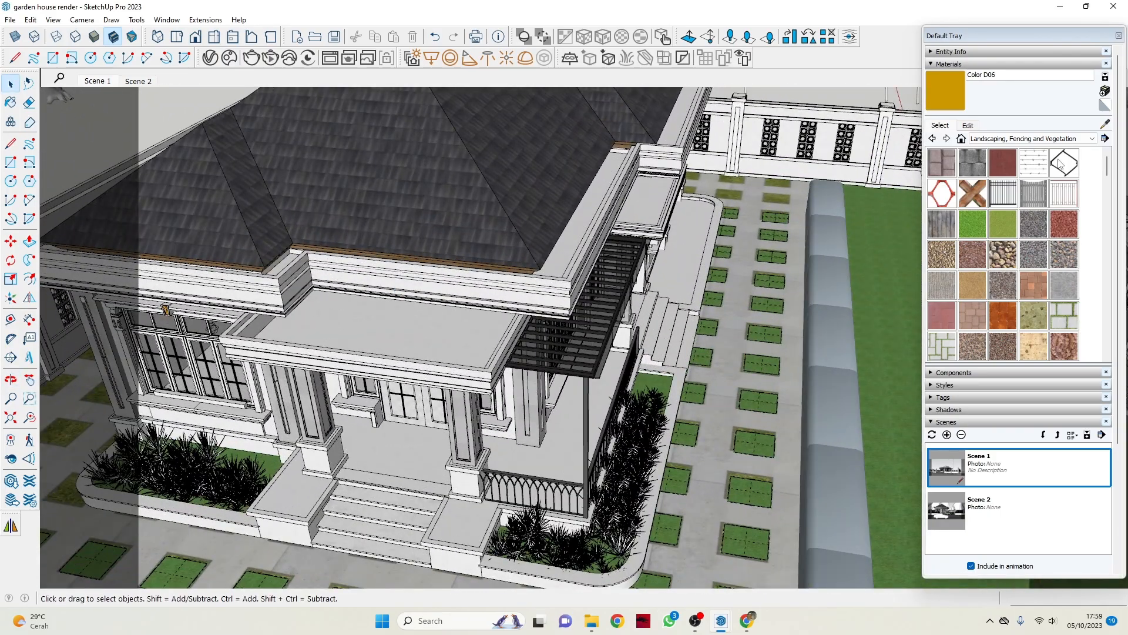
click(1105, 125)
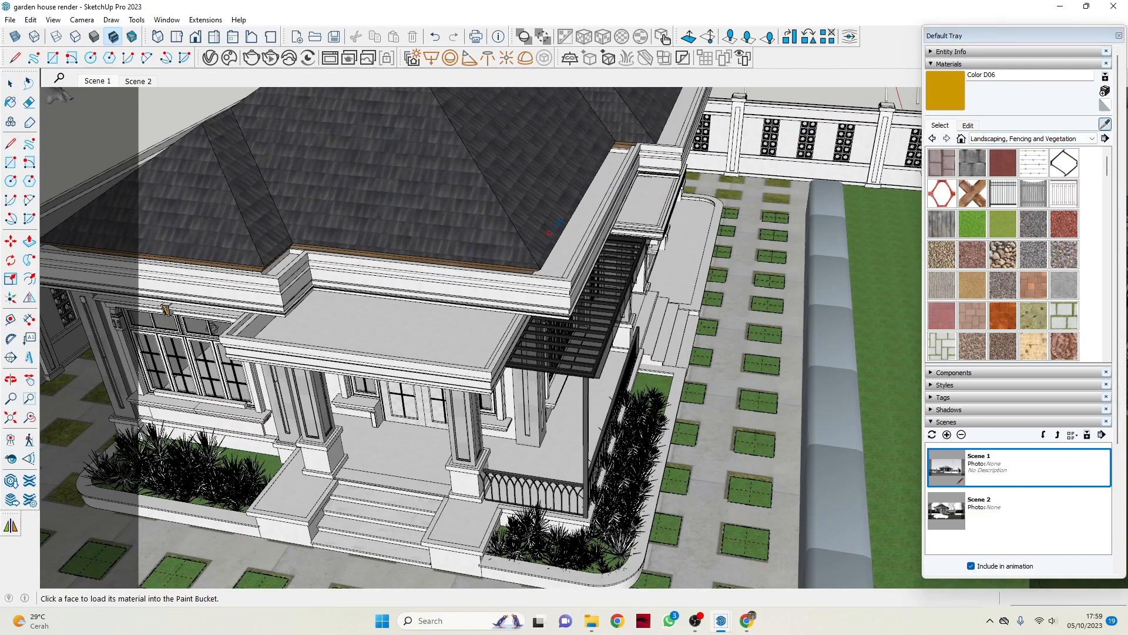
click(511, 283)
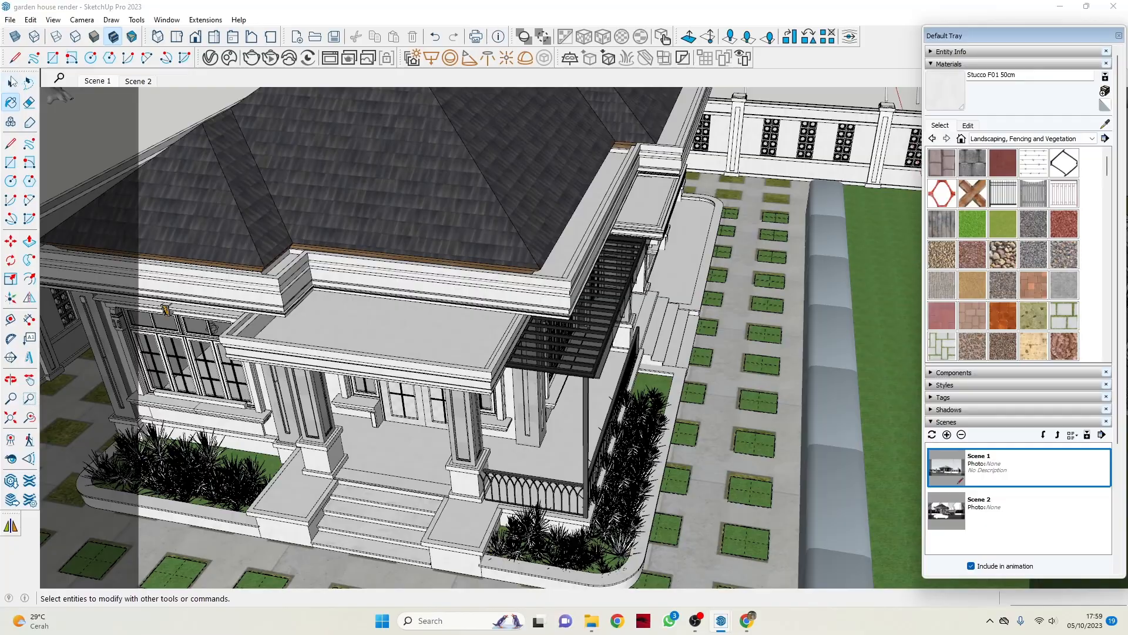
click(12, 81)
Examine the white finish on the front facade's eaves, columns and window surrounds.
scroll(480, 391, down, 3)
mouse_move(527, 426)
middle_down()
mouse_move(458, 370)
mouse_move(411, 305)
mouse_move(482, 329)
mouse_move(470, 395)
middle_up()
scroll(456, 368, up, 5)
scroll(455, 366, down, 5)
scroll(705, 390, down, 7)
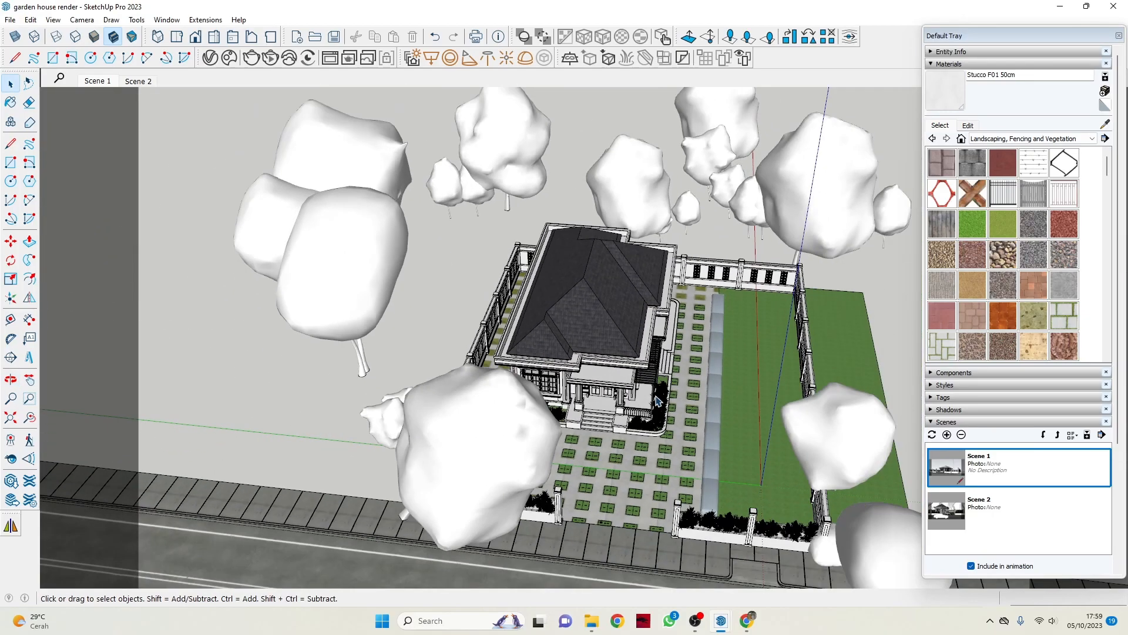
middle_drag(658, 402, 488, 377)
scroll(487, 373, up, 8)
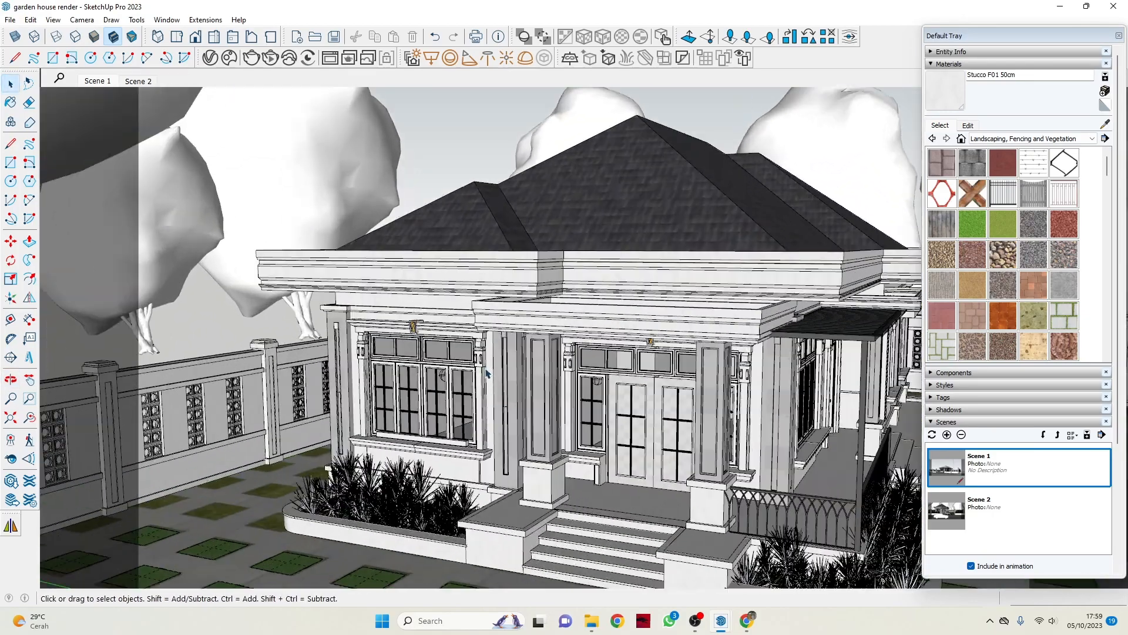
scroll(486, 373, up, 5)
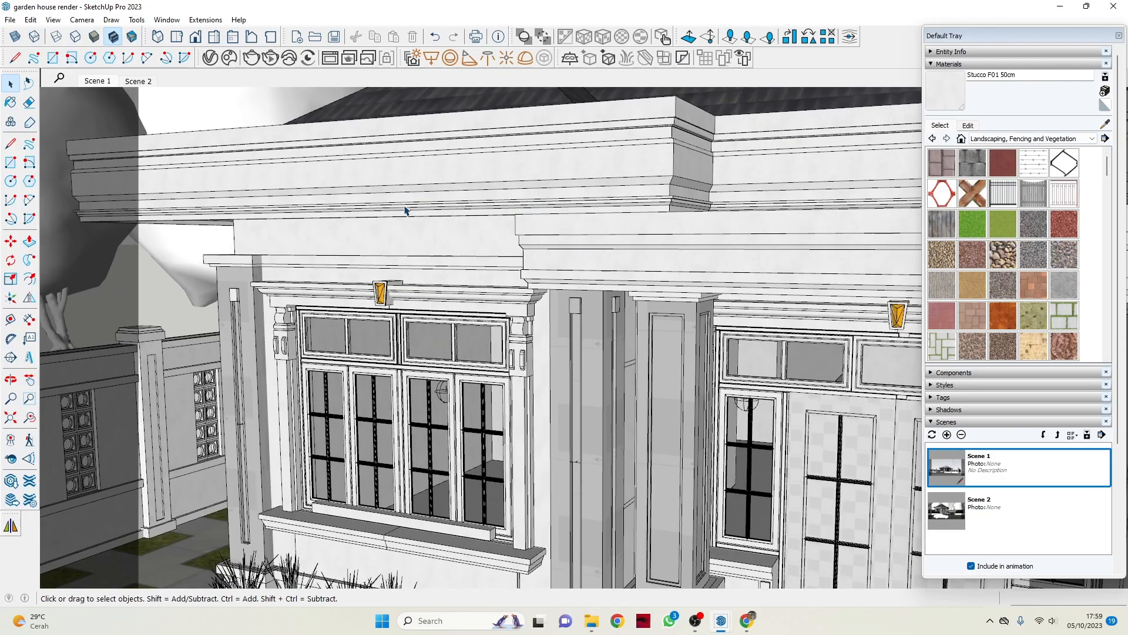
scroll(431, 361, down, 6)
mouse_move(555, 336)
middle_down()
mouse_move(584, 327)
mouse_move(469, 259)
mouse_move(496, 260)
mouse_move(583, 304)
middle_up()
scroll(583, 304, up, 2)
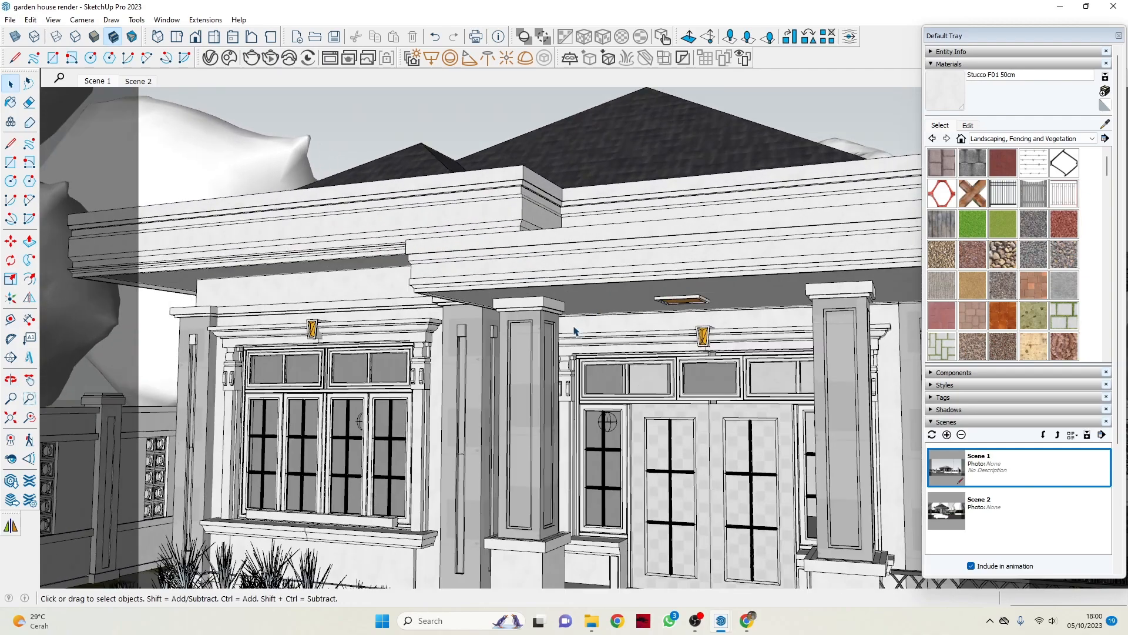
Select the porch canopy fascia group, dismiss its context options, and inspect the facade, roof and side yard.
right_click(574, 254)
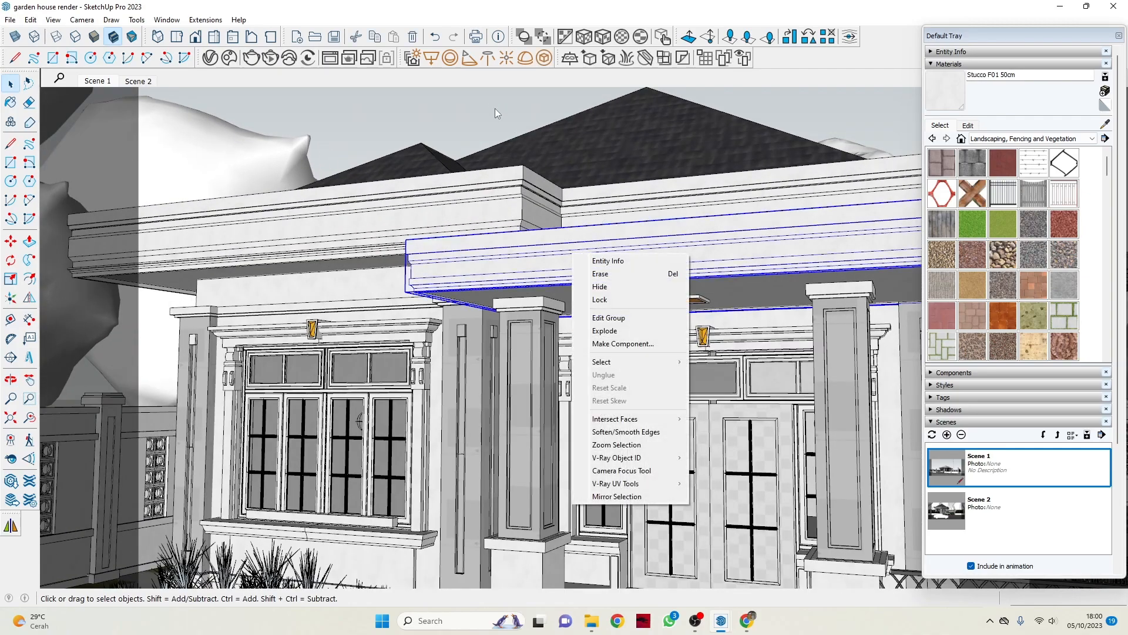
scroll(492, 110, down, 2)
middle_drag(493, 112, 705, 344)
scroll(594, 438, down, 3)
scroll(553, 377, up, 5)
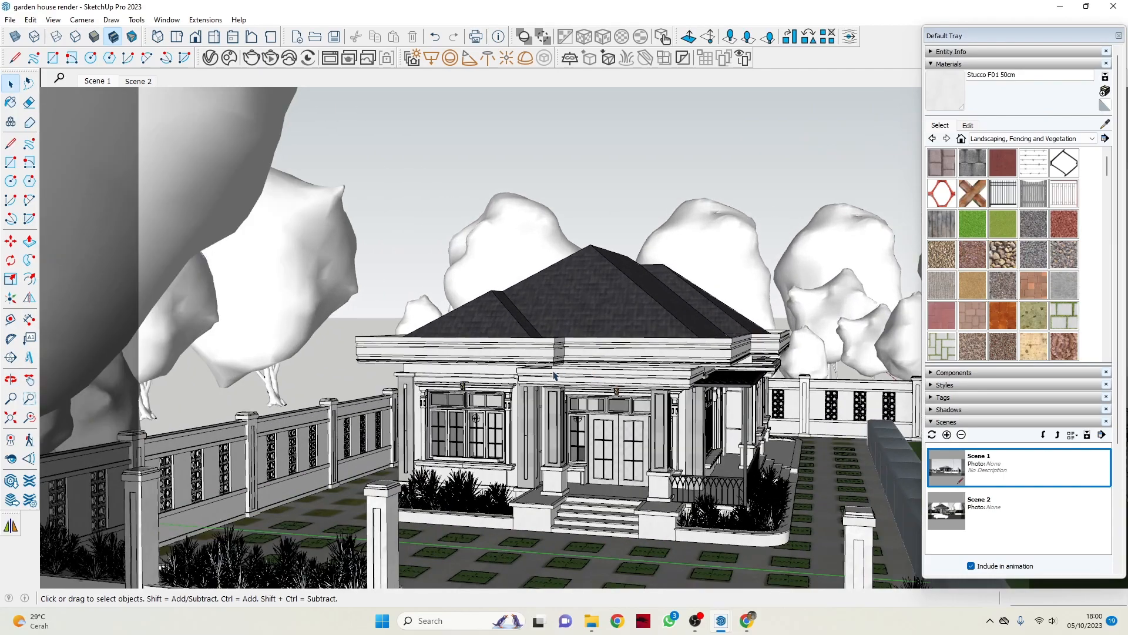
scroll(444, 384, up, 4)
scroll(441, 385, down, 5)
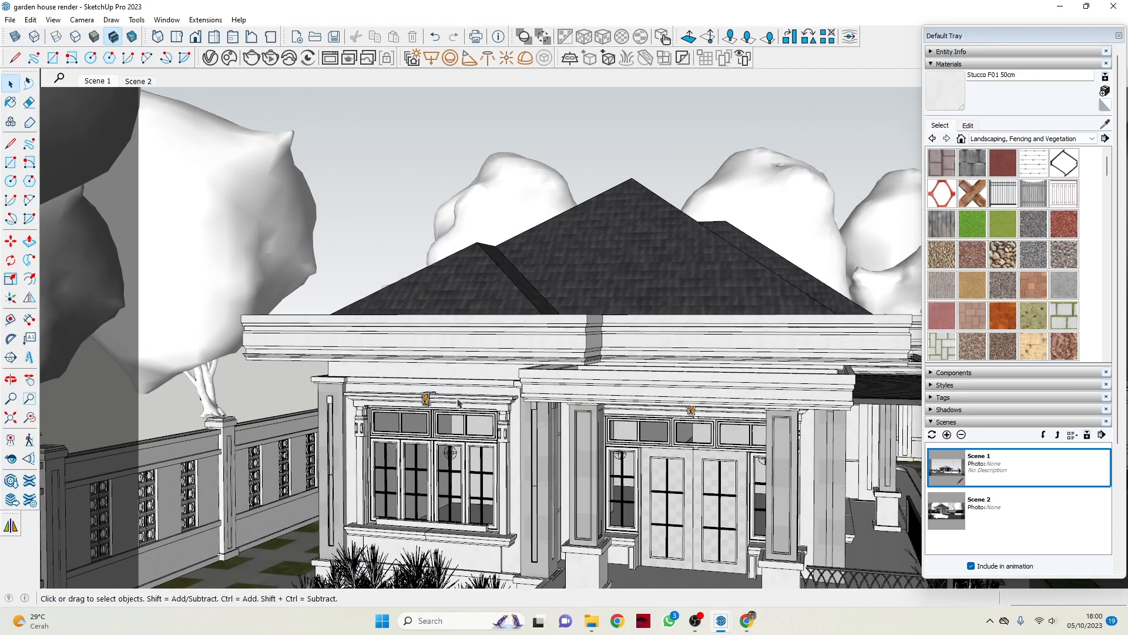
middle_drag(757, 406, 733, 410)
scroll(488, 424, up, 4)
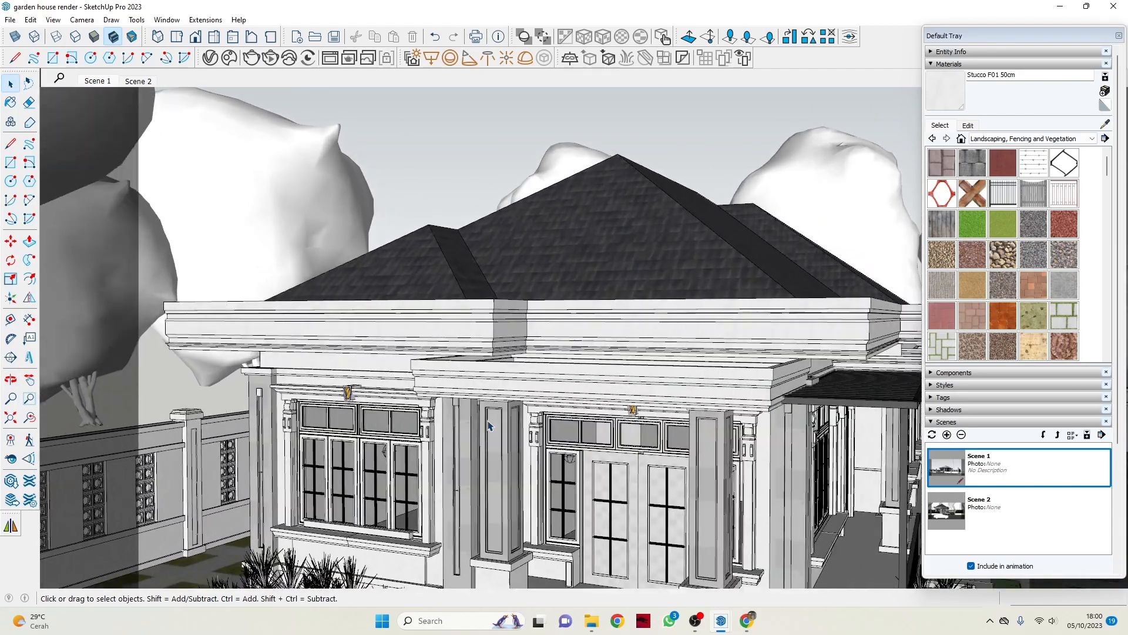
scroll(489, 395, down, 4)
middle_drag(729, 391, 626, 373)
scroll(684, 362, up, 5)
scroll(684, 361, down, 3)
scroll(628, 372, down, 6)
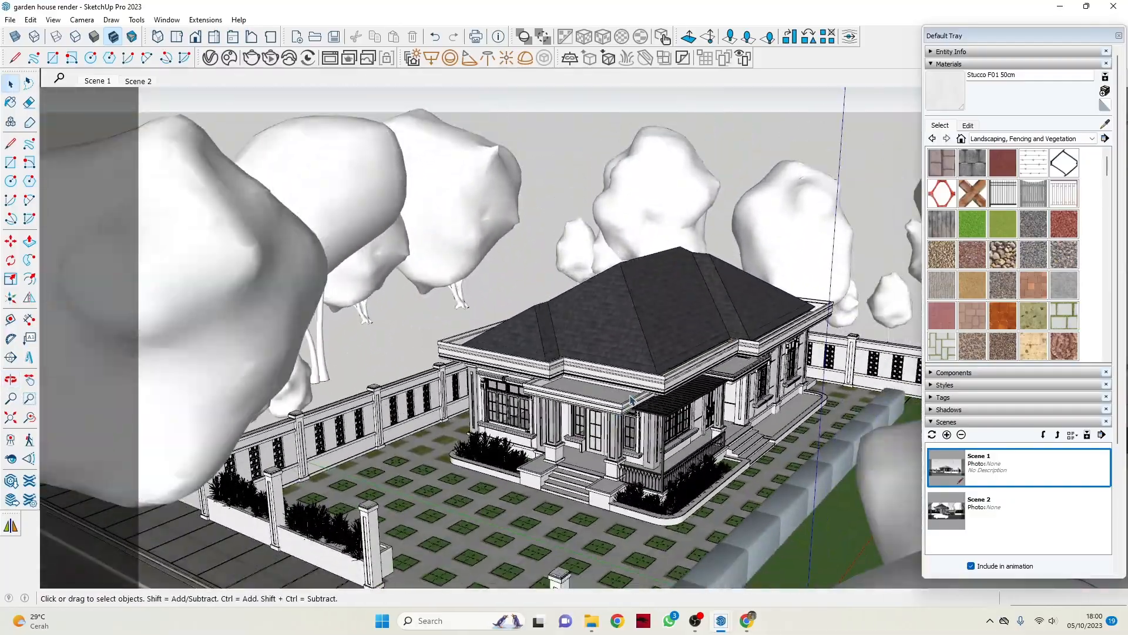
scroll(629, 373, up, 10)
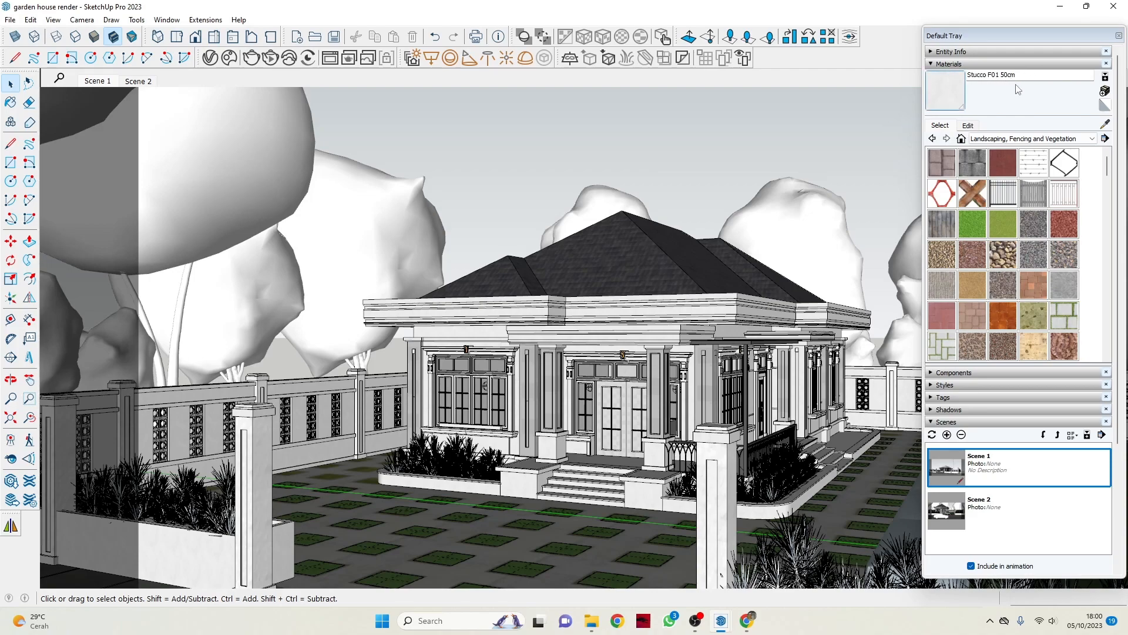
View the edit settings of Stucco F01 50cm and sample the material of the grey column beside the front door.
click(974, 126)
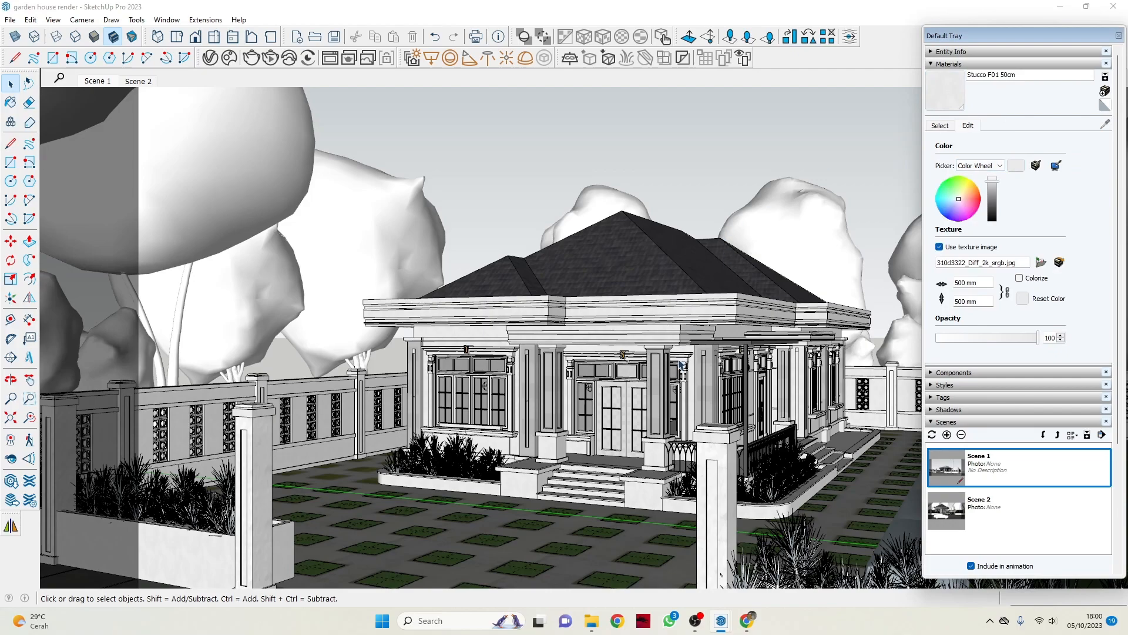
scroll(680, 365, up, 4)
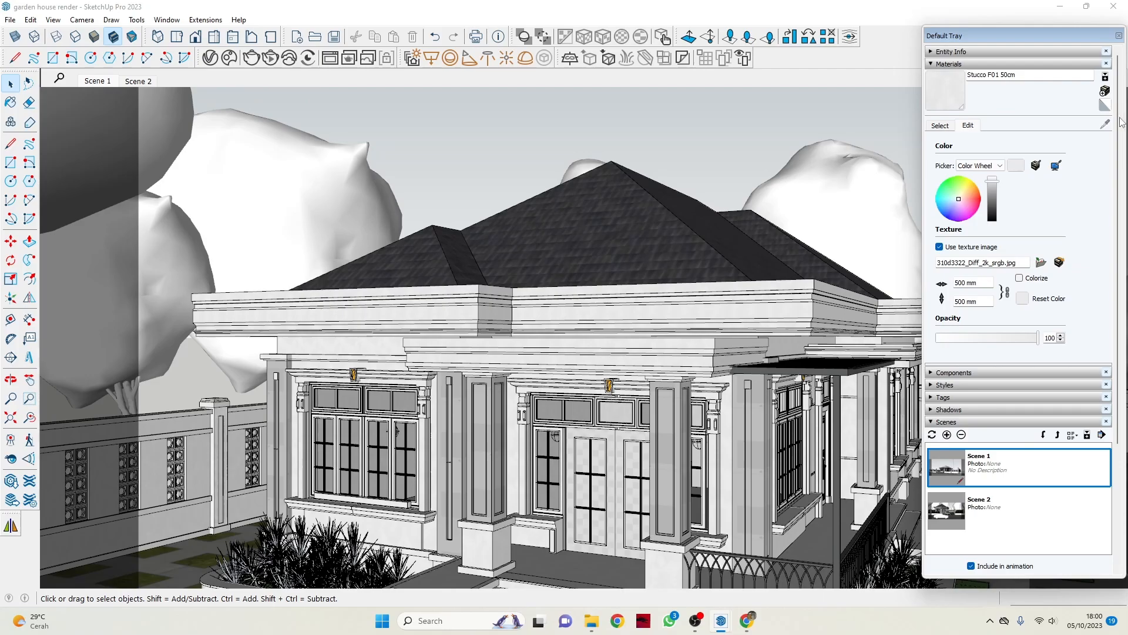
click(939, 125)
click(1105, 124)
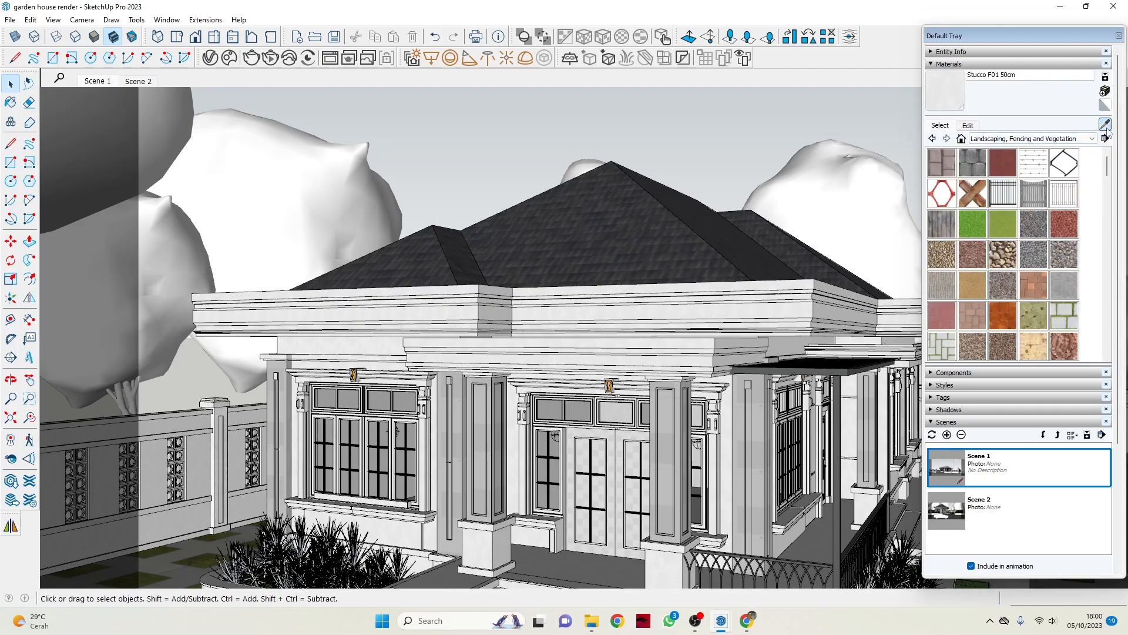
click(691, 392)
Return to the Select tool and view the edit settings of Wall Paint Bumpy 01 Gray 100cm.
scroll(410, 403, down, 3)
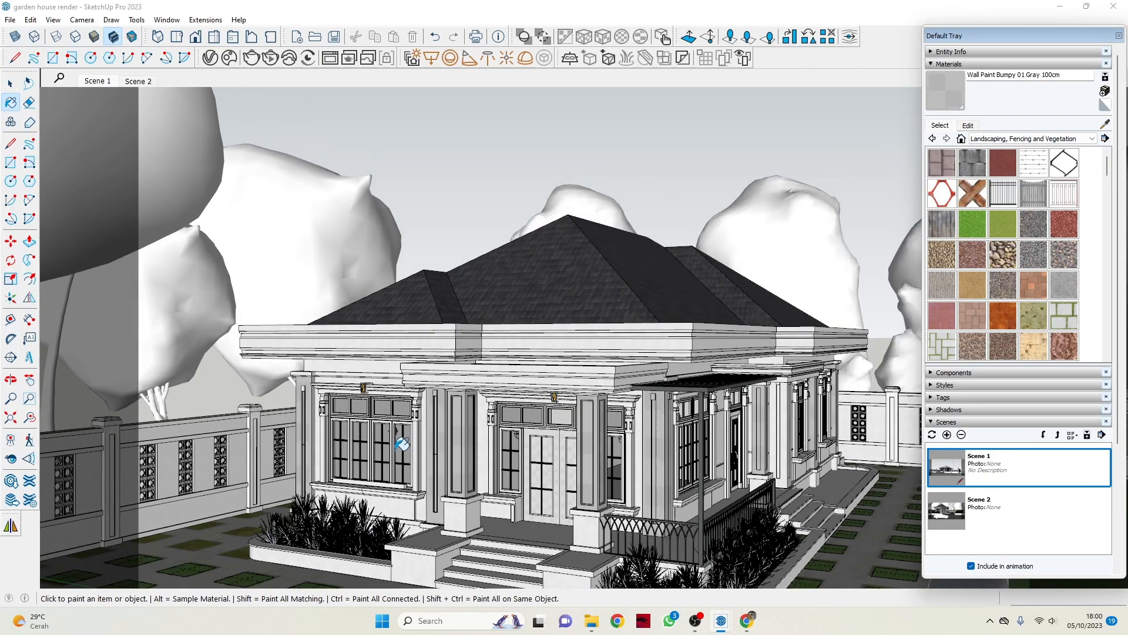
mouse_move(623, 347)
middle_down()
mouse_move(567, 376)
mouse_move(563, 407)
middle_up()
key(space)
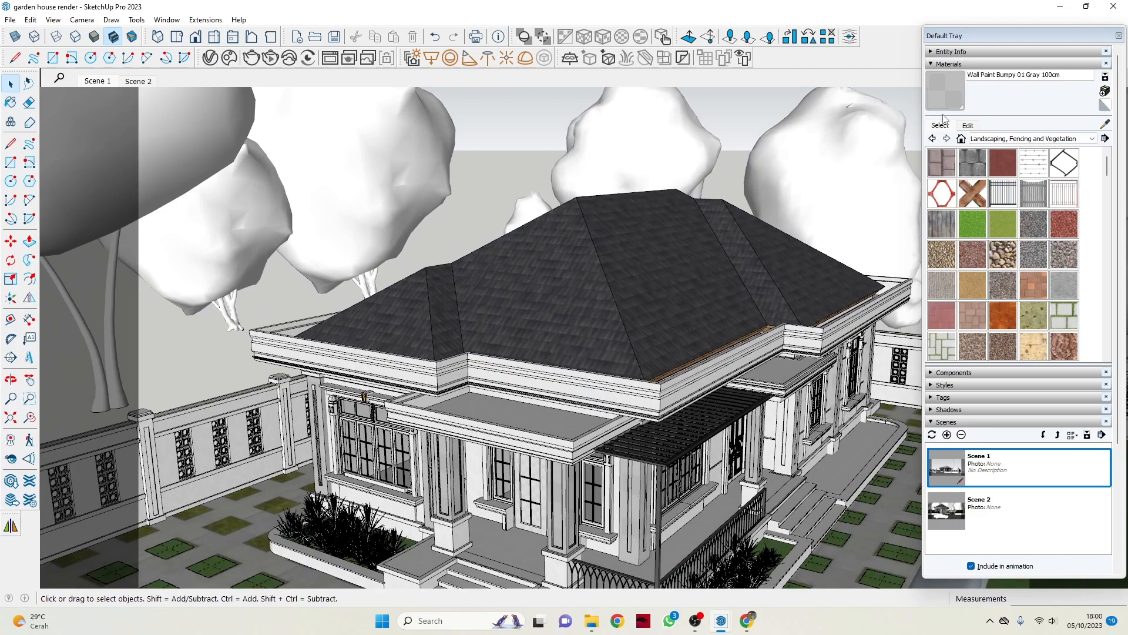
scroll(478, 397, up, 5)
click(969, 125)
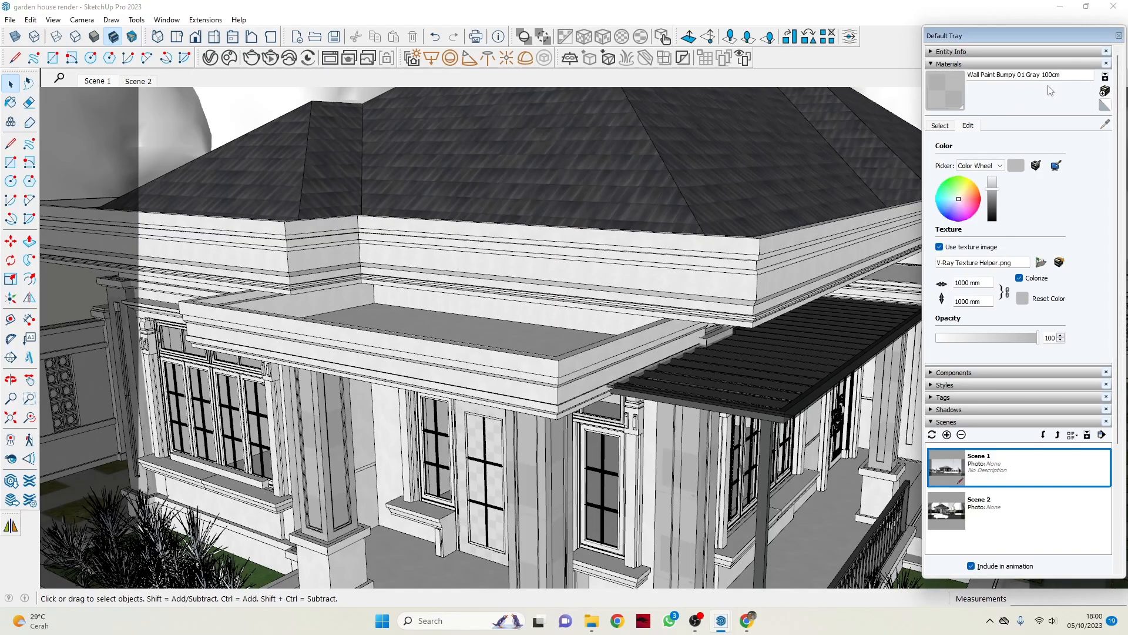
Sample the material on the top surface of the front porch canopy.
scroll(579, 279, down, 6)
middle_drag(441, 253, 476, 329)
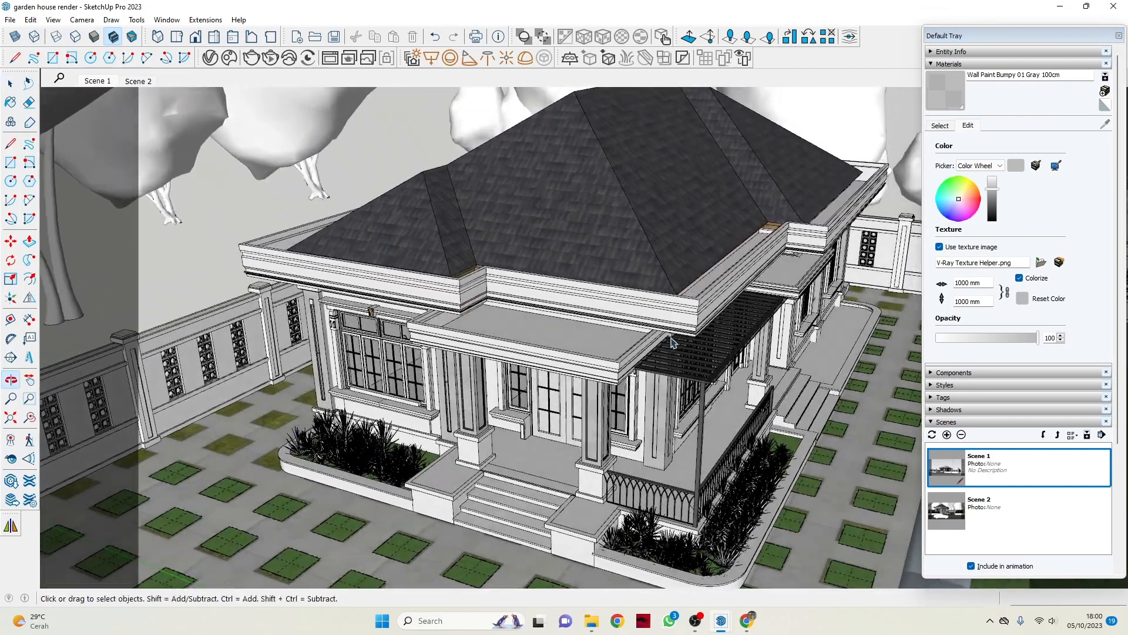
scroll(588, 311, down, 4)
middle_drag(602, 288, 624, 359)
scroll(624, 359, up, 8)
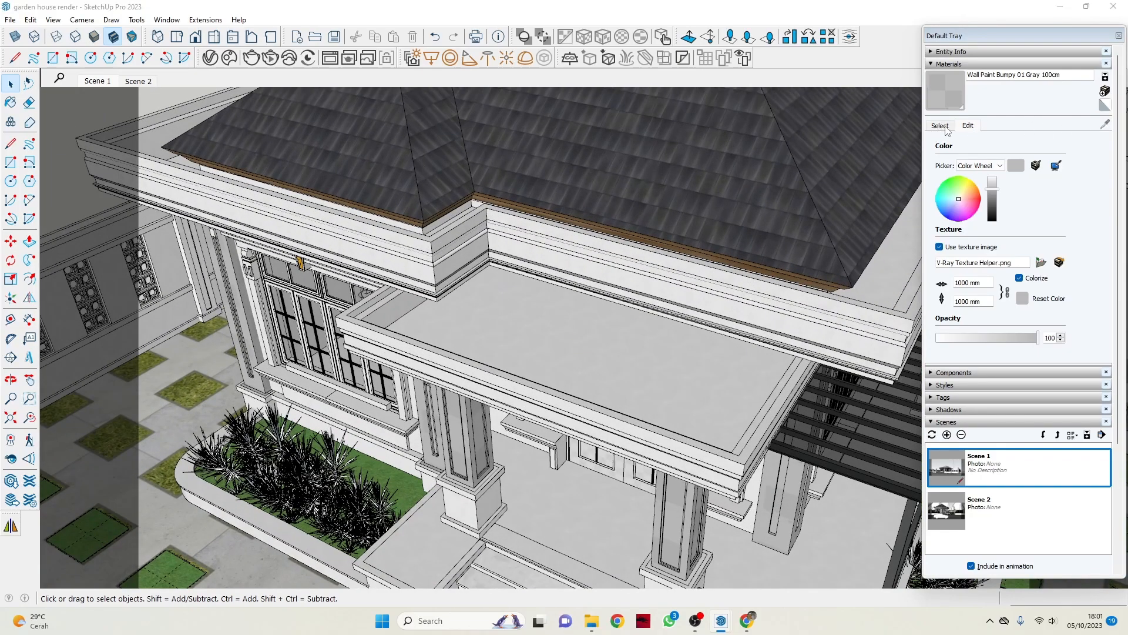
click(1105, 124)
click(624, 382)
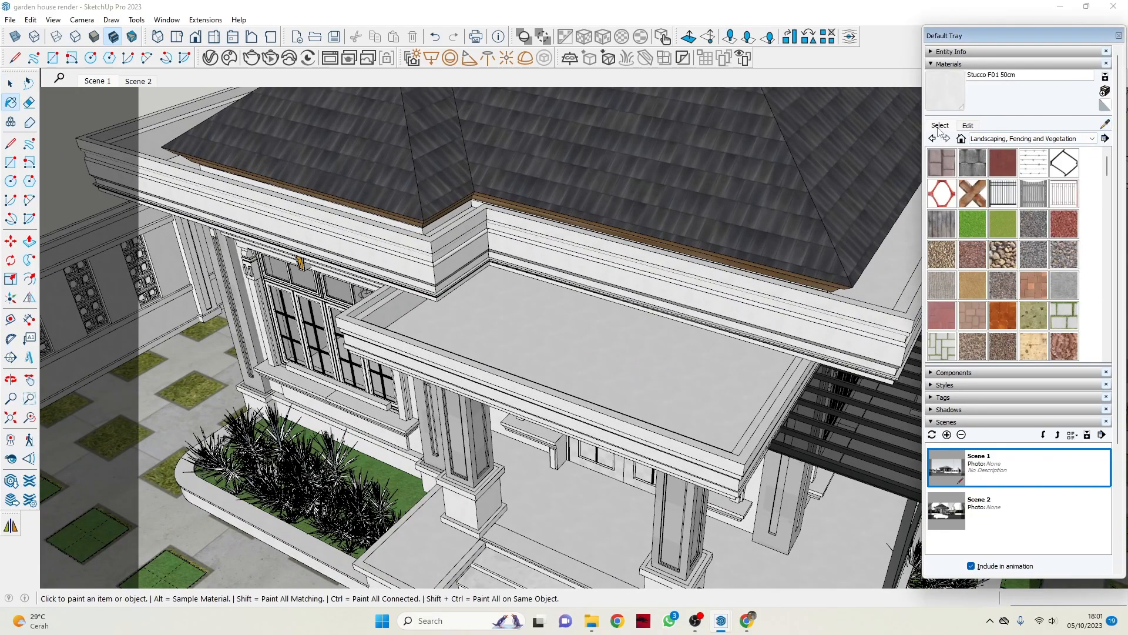
Try a darker brightness in the edit settings of Stucco F01 50cm and restore the lighter one.
click(968, 126)
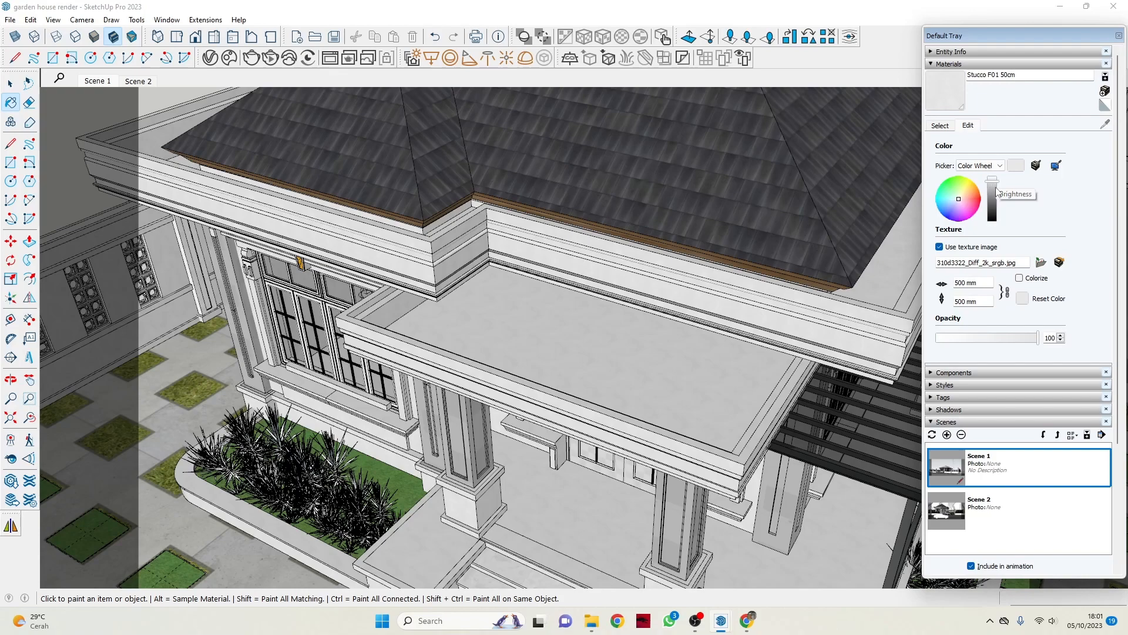
click(993, 187)
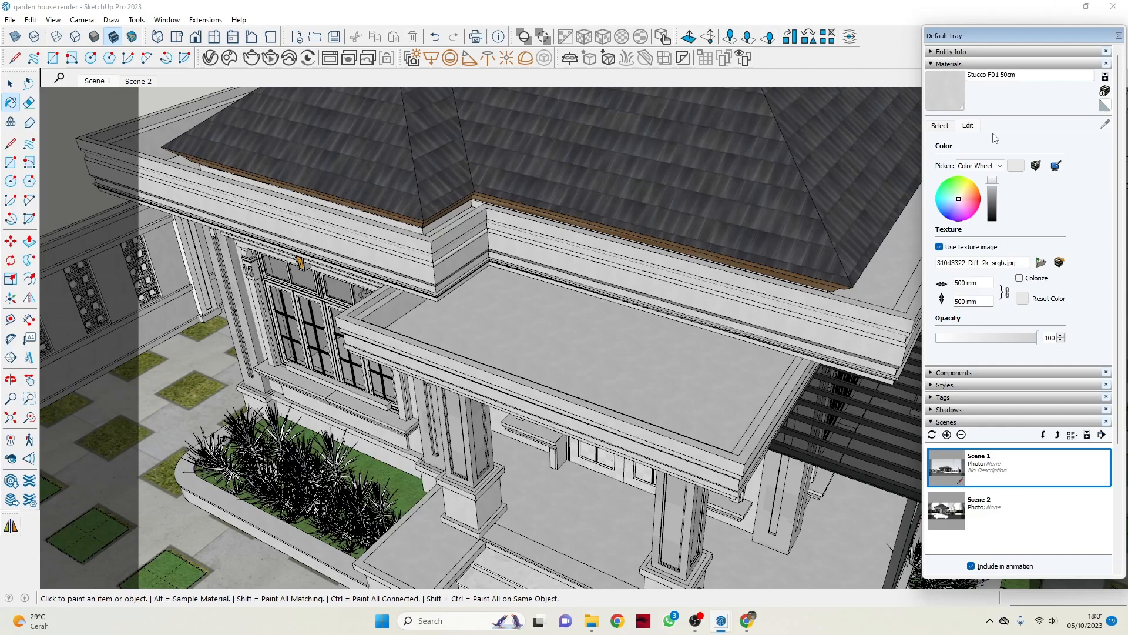
click(993, 183)
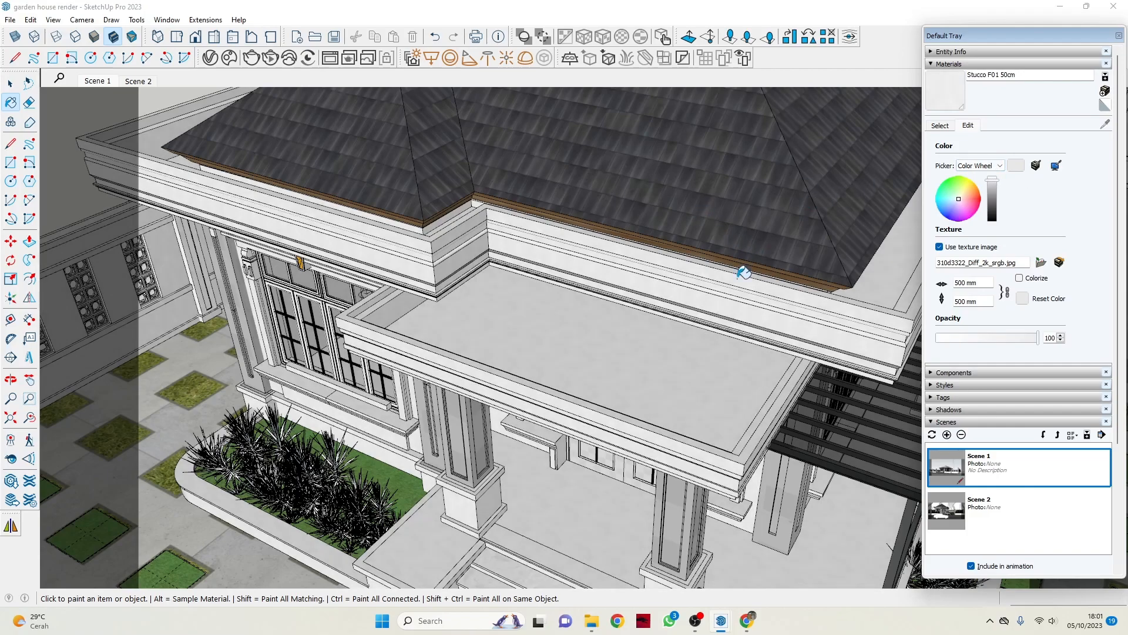
Sample the checkered material on the front double door and return to the Select tool.
scroll(737, 285, down, 5)
mouse_move(732, 293)
middle_down()
mouse_move(633, 319)
mouse_move(673, 321)
middle_up()
scroll(559, 353, up, 5)
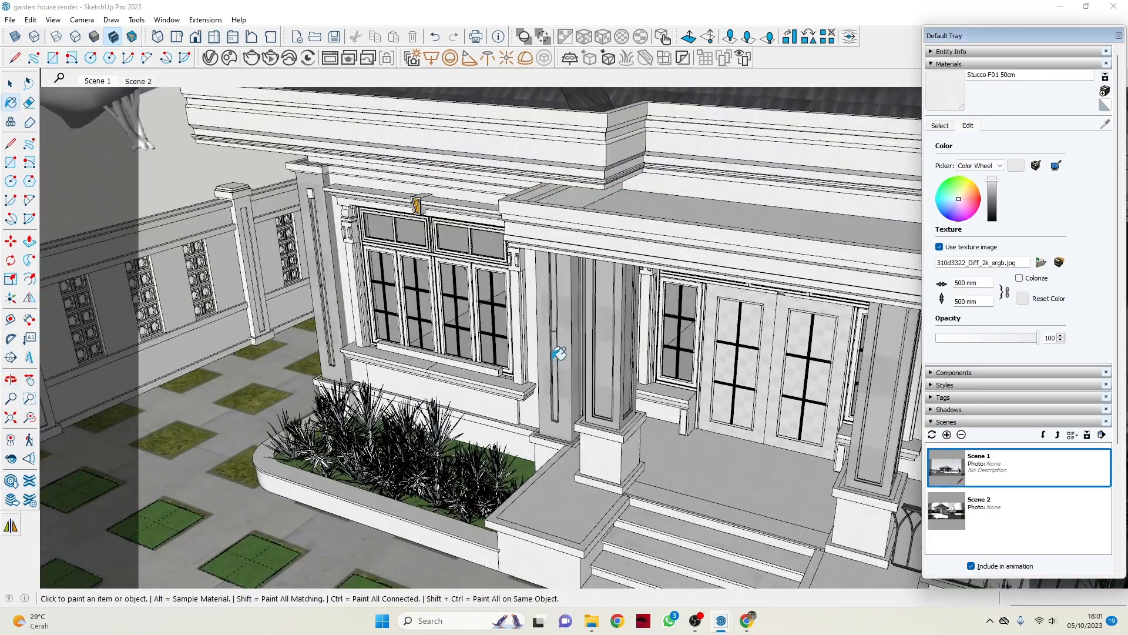
scroll(559, 353, up, 1)
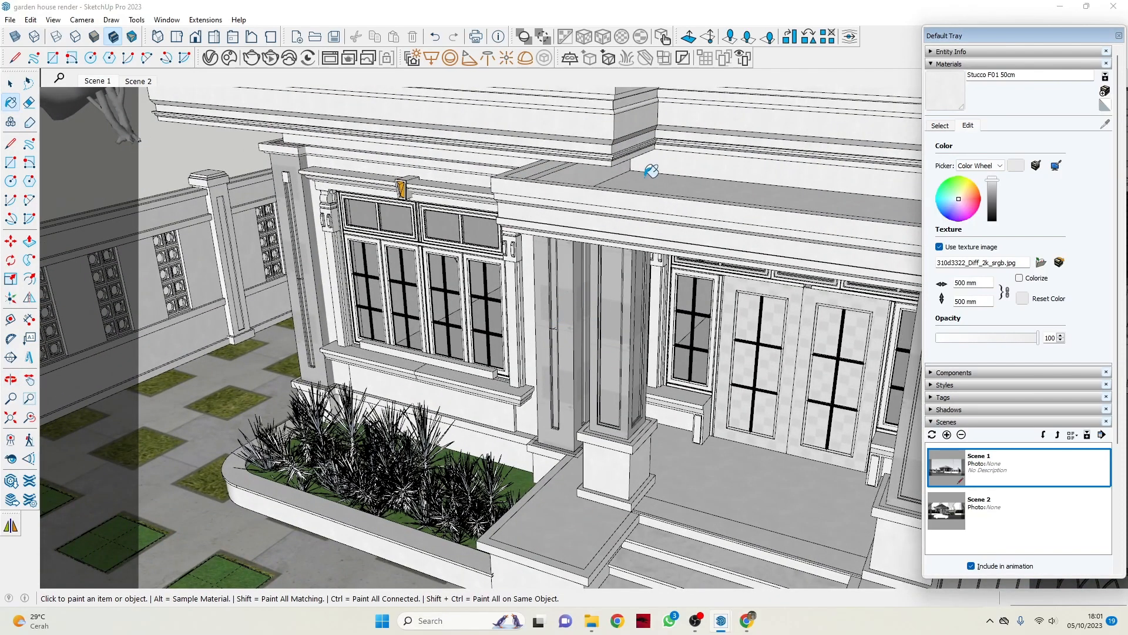
scroll(629, 192, down, 6)
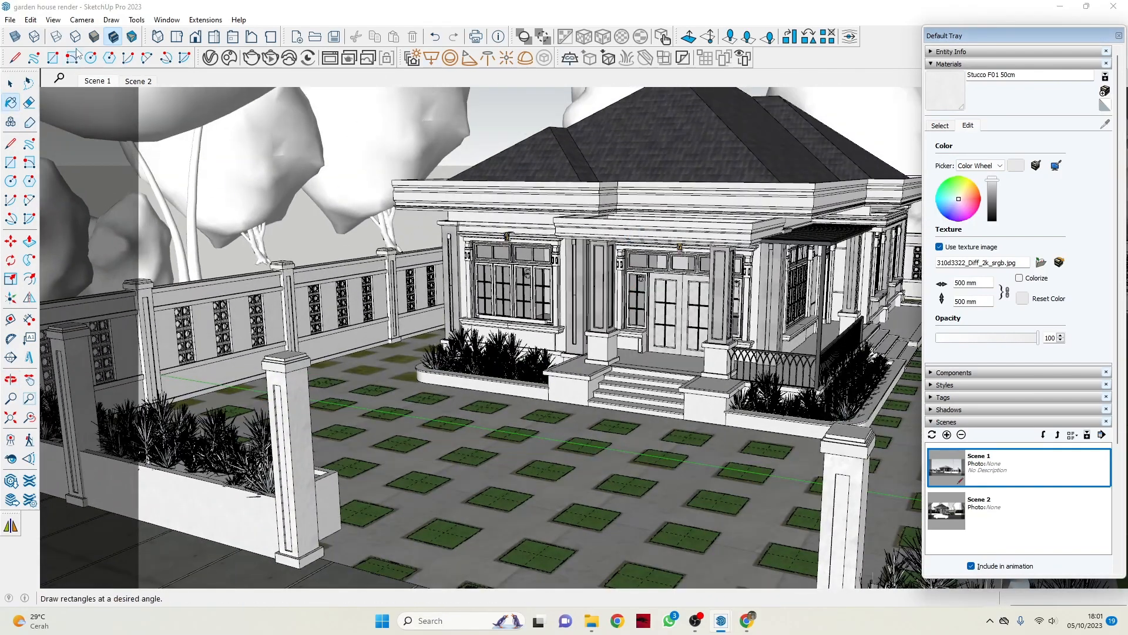
click(10, 84)
scroll(660, 257, up, 10)
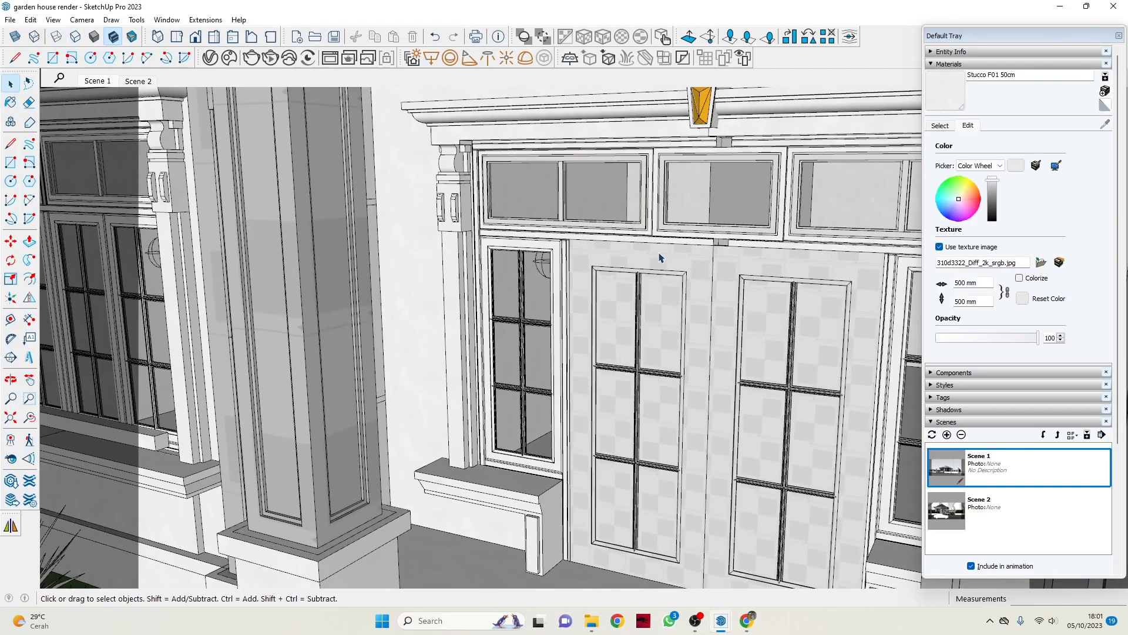
click(943, 125)
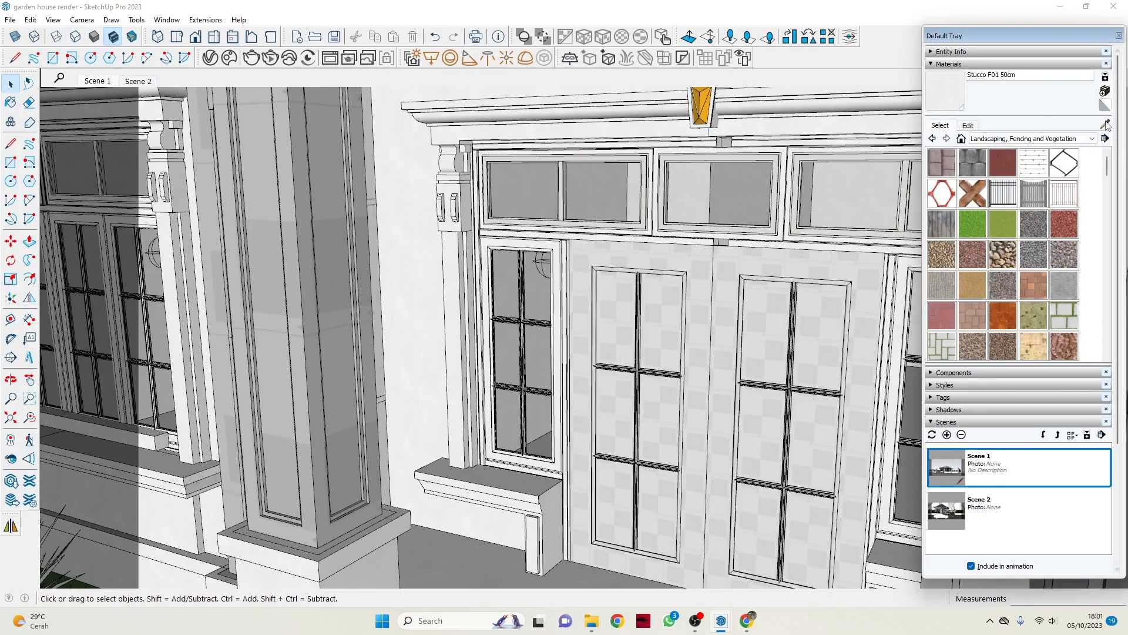
click(1105, 124)
click(758, 314)
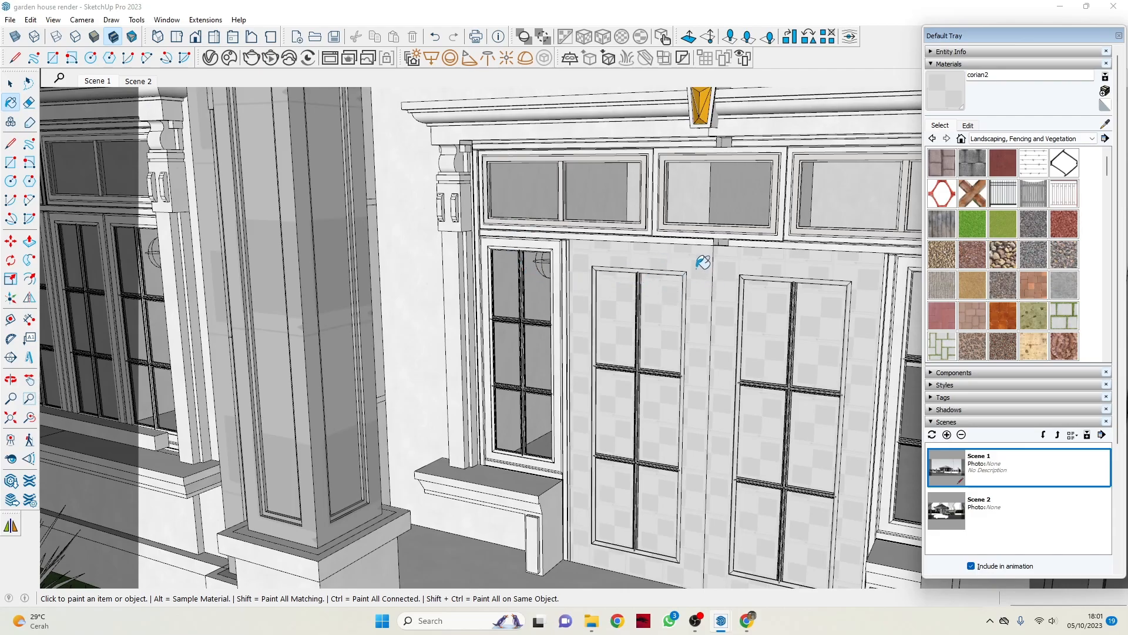
click(10, 83)
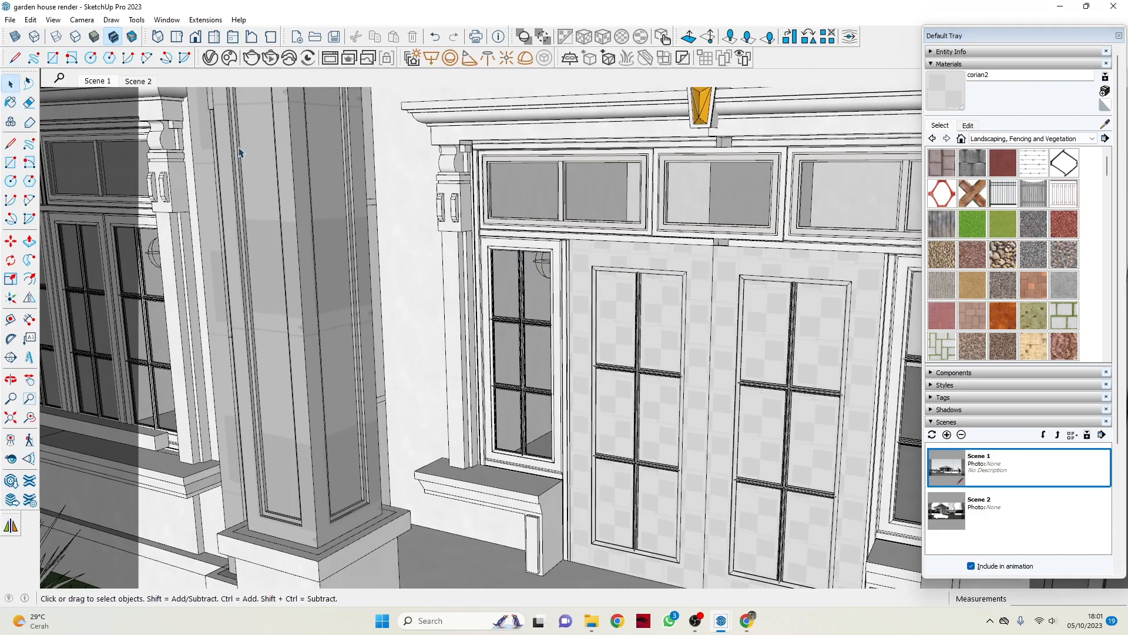
Examine the checkered finish of the front double door and the surrounding porch columns, windows and canopy.
scroll(763, 311, up, 1)
middle_drag(763, 310, 632, 274)
scroll(602, 300, down, 1)
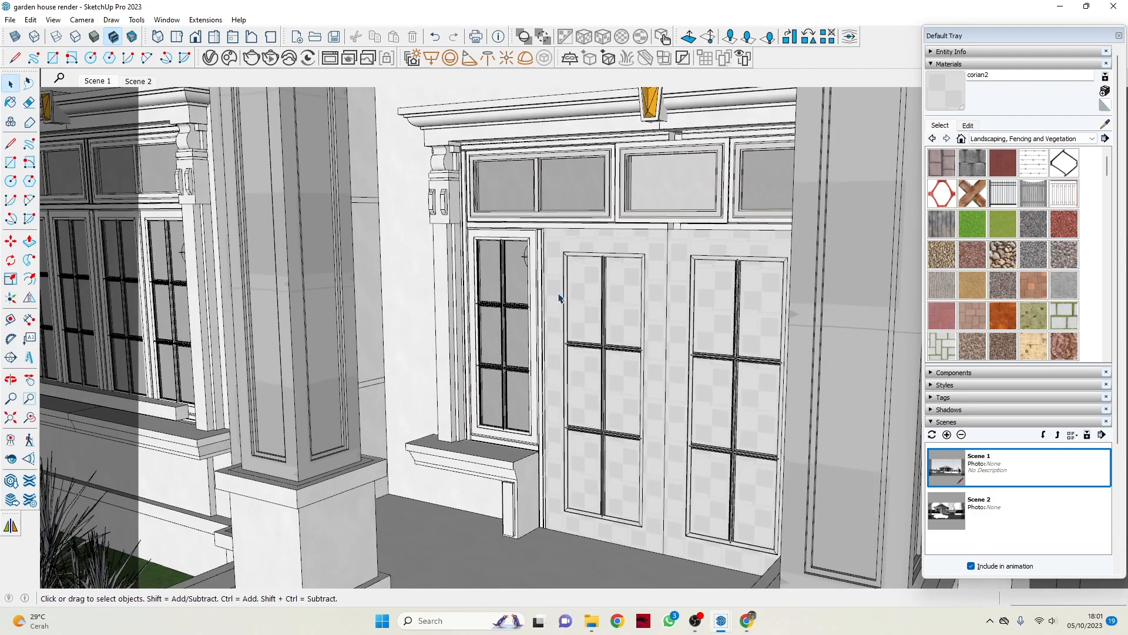
middle_drag(559, 296, 591, 301)
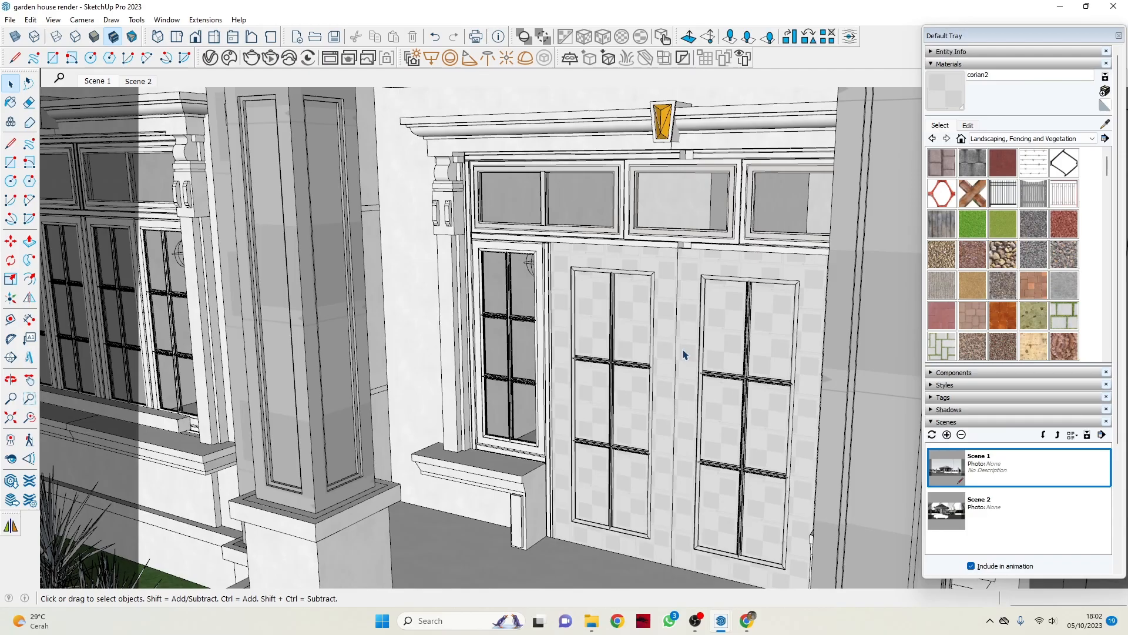
scroll(687, 317, down, 3)
middle_drag(652, 300, 666, 389)
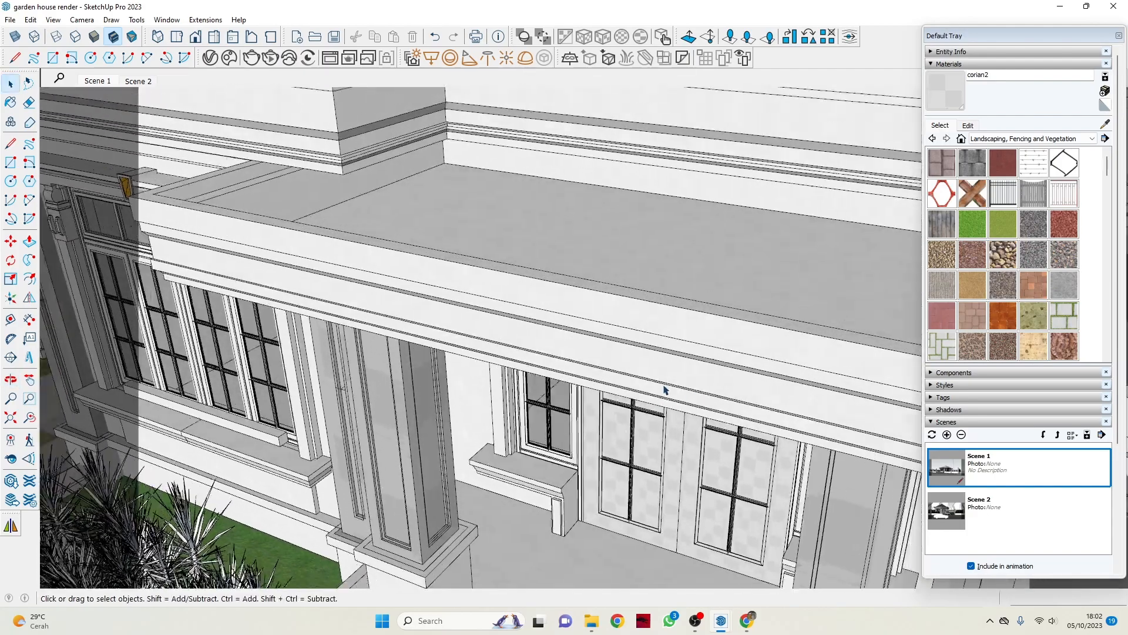
scroll(666, 390, down, 4)
middle_drag(694, 452, 708, 390)
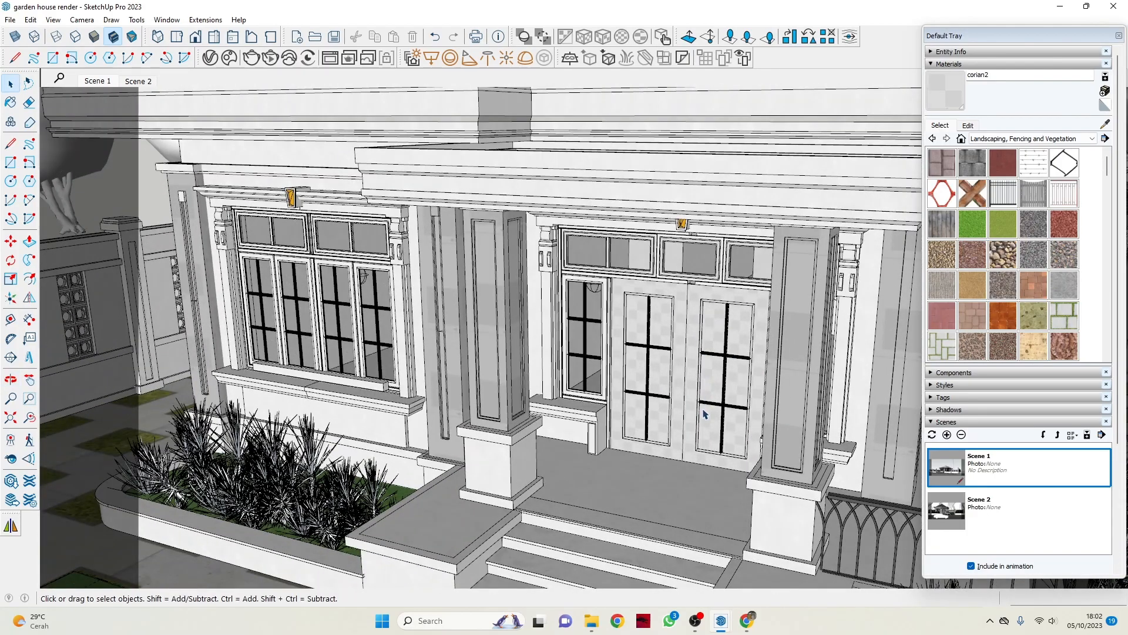
scroll(685, 369, up, 8)
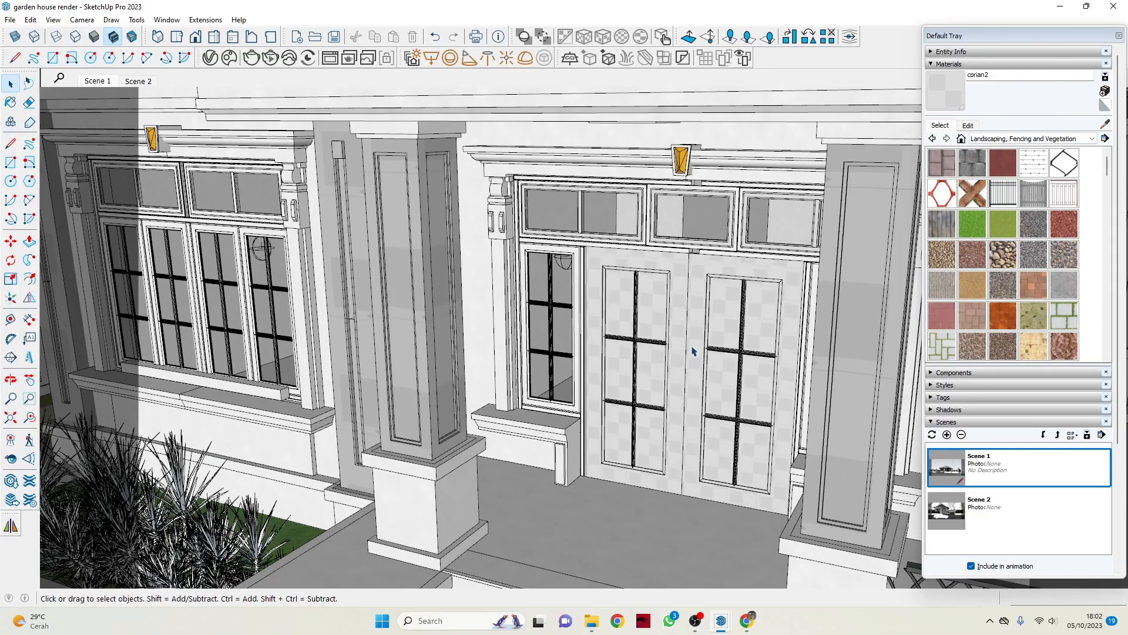
scroll(693, 215, down, 6)
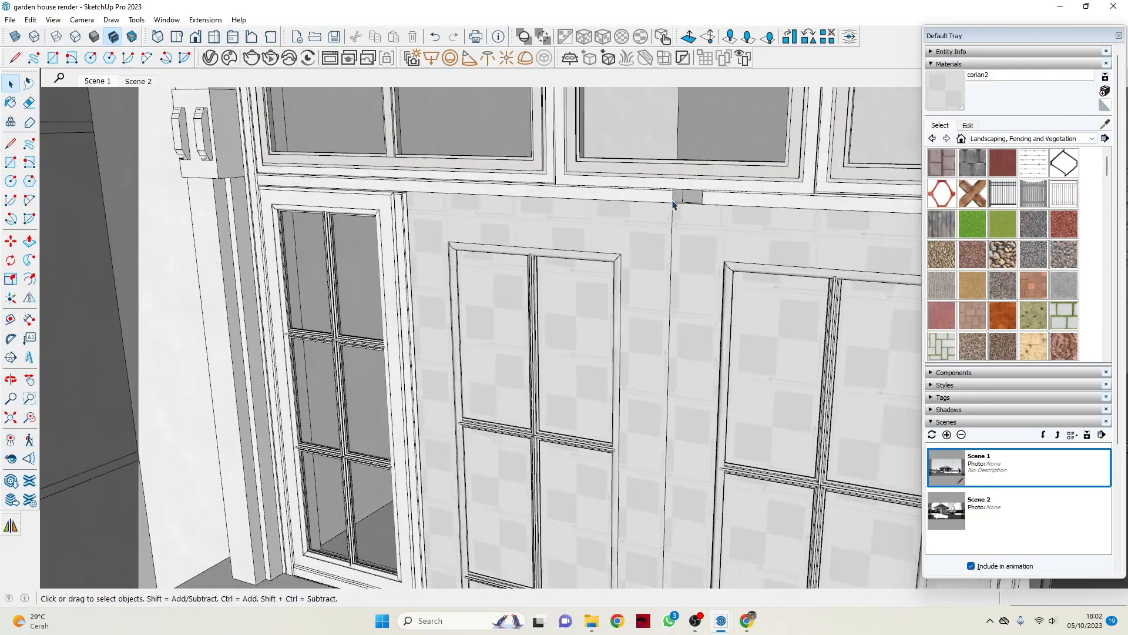
middle_drag(625, 294, 660, 317)
Inspect the whole house with its paved yard, side lawn and porch from eye level and from above.
scroll(658, 319, down, 6)
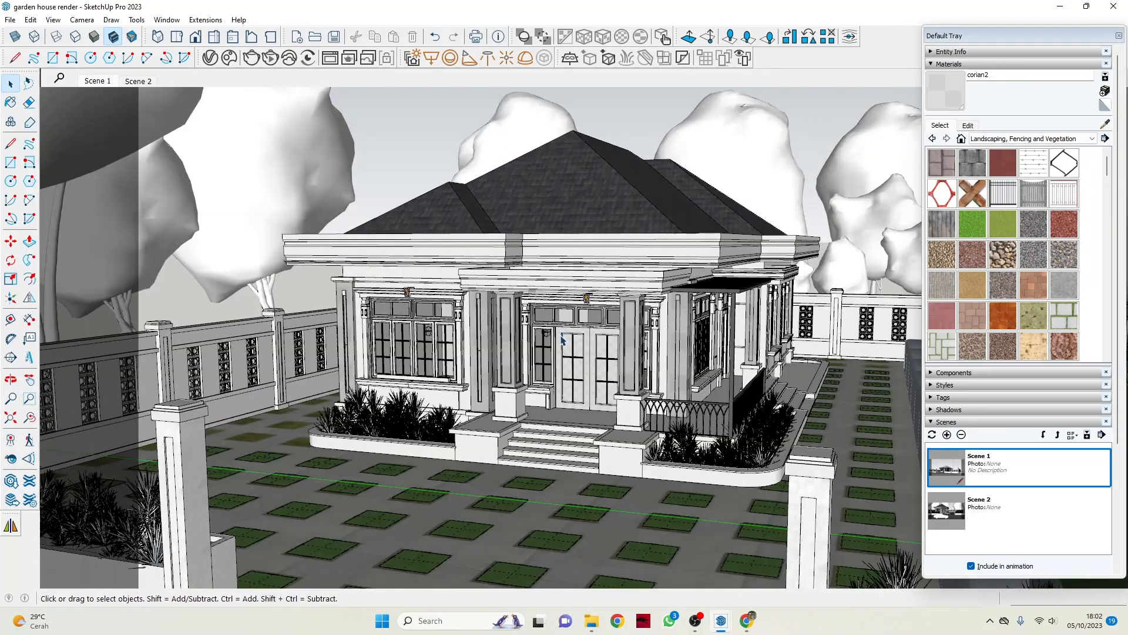
mouse_move(581, 352)
middle_down()
mouse_move(572, 333)
mouse_move(574, 347)
middle_up()
scroll(576, 363, up, 3)
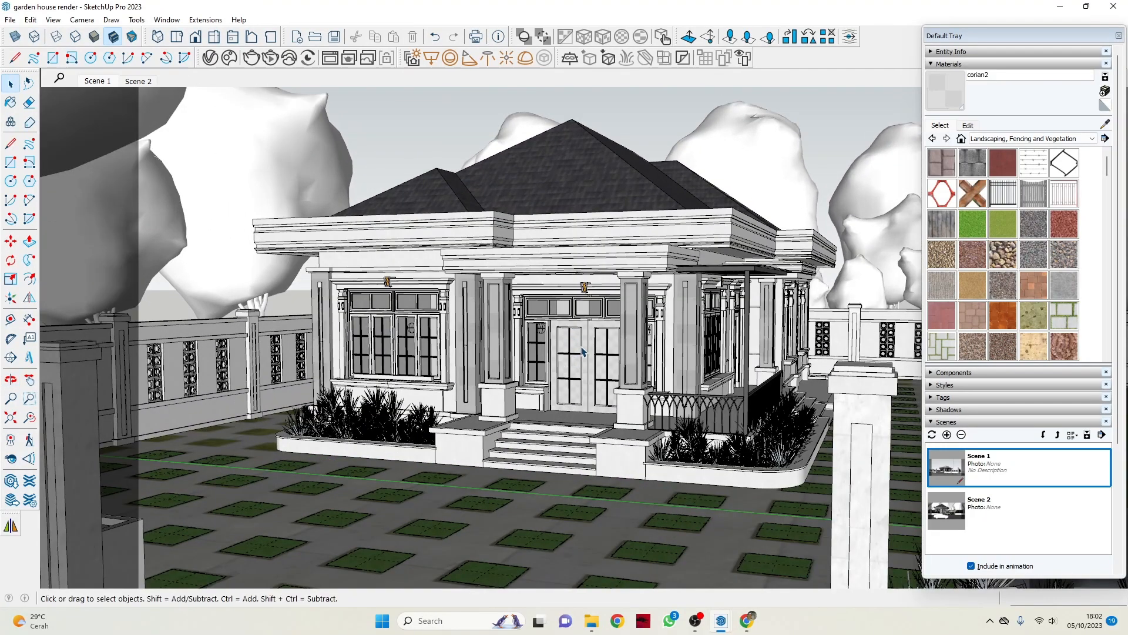
scroll(625, 344, down, 4)
middle_drag(583, 294, 581, 359)
scroll(578, 340, down, 3)
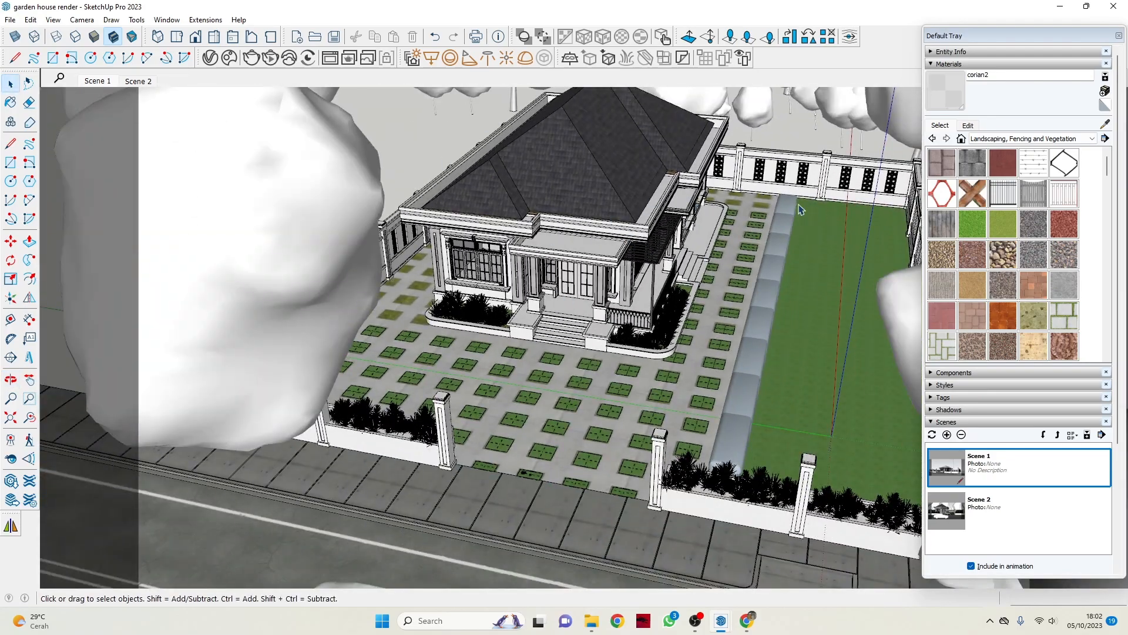
scroll(644, 241, up, 4)
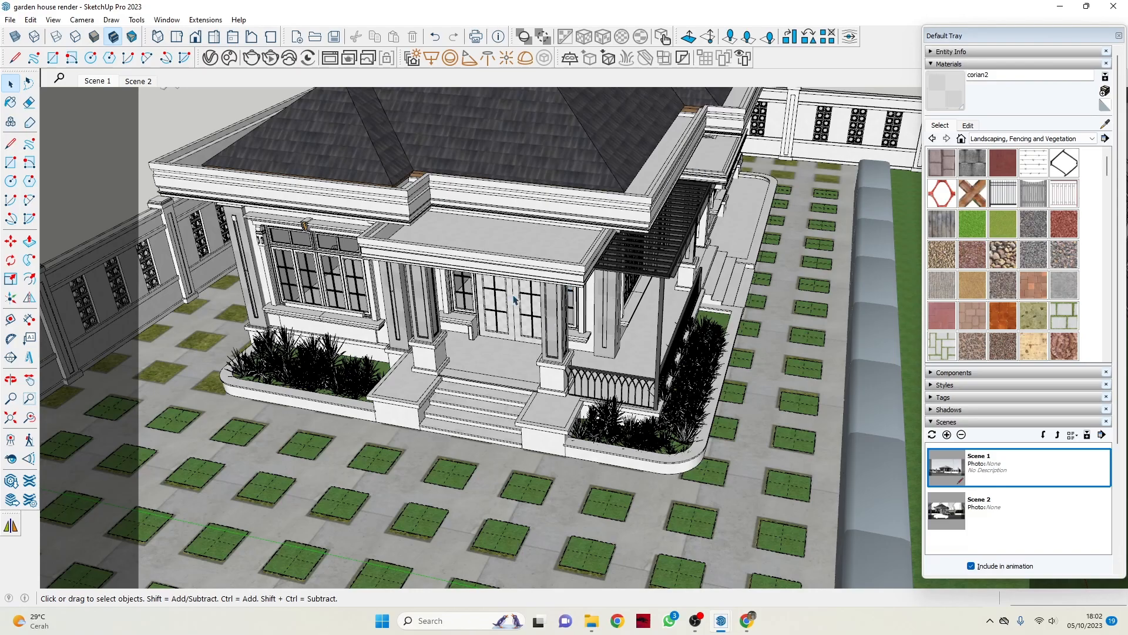
scroll(519, 349, up, 5)
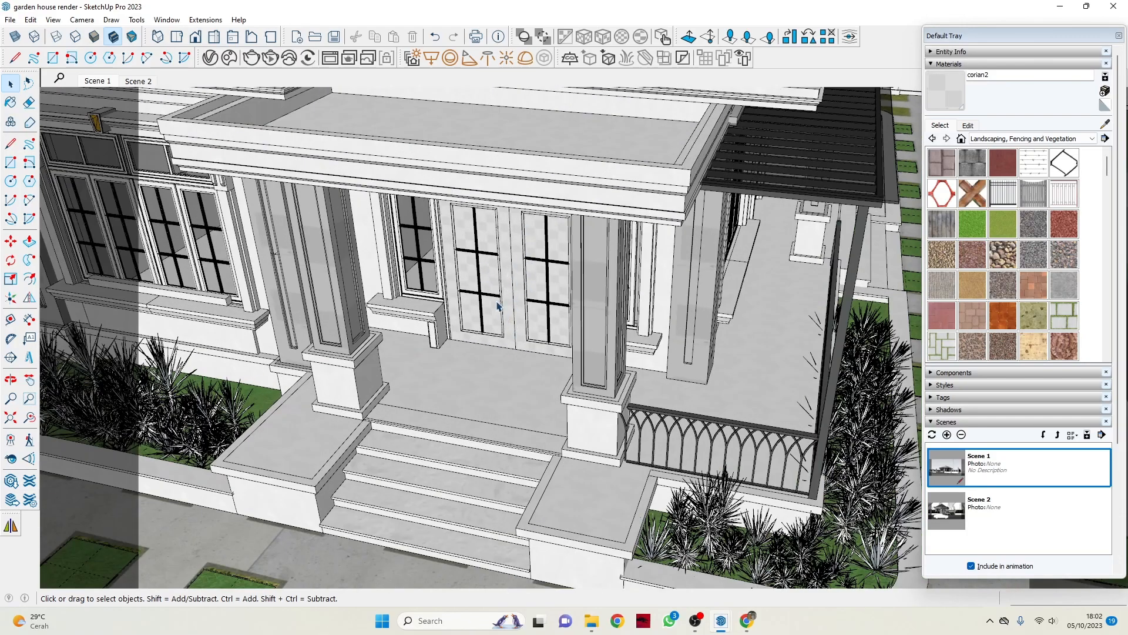
scroll(504, 286, down, 5)
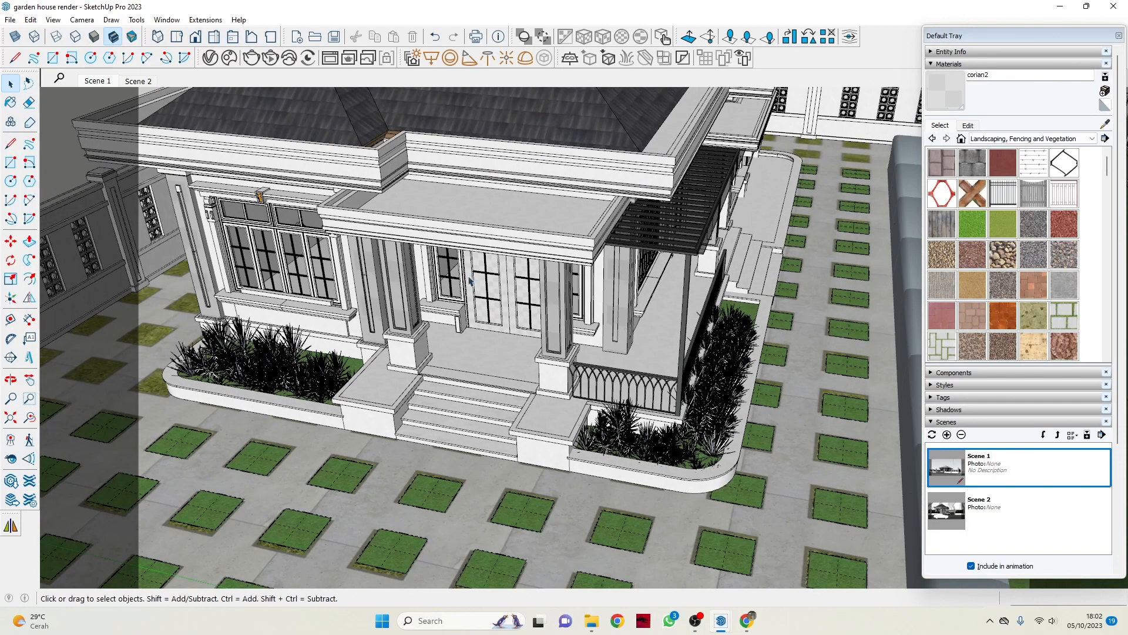
mouse_move(504, 285)
middle_down()
mouse_move(478, 335)
mouse_move(501, 287)
middle_up()
Select the grass square in front of the porch steps and examine it within the surrounding paving.
scroll(512, 317, up, 10)
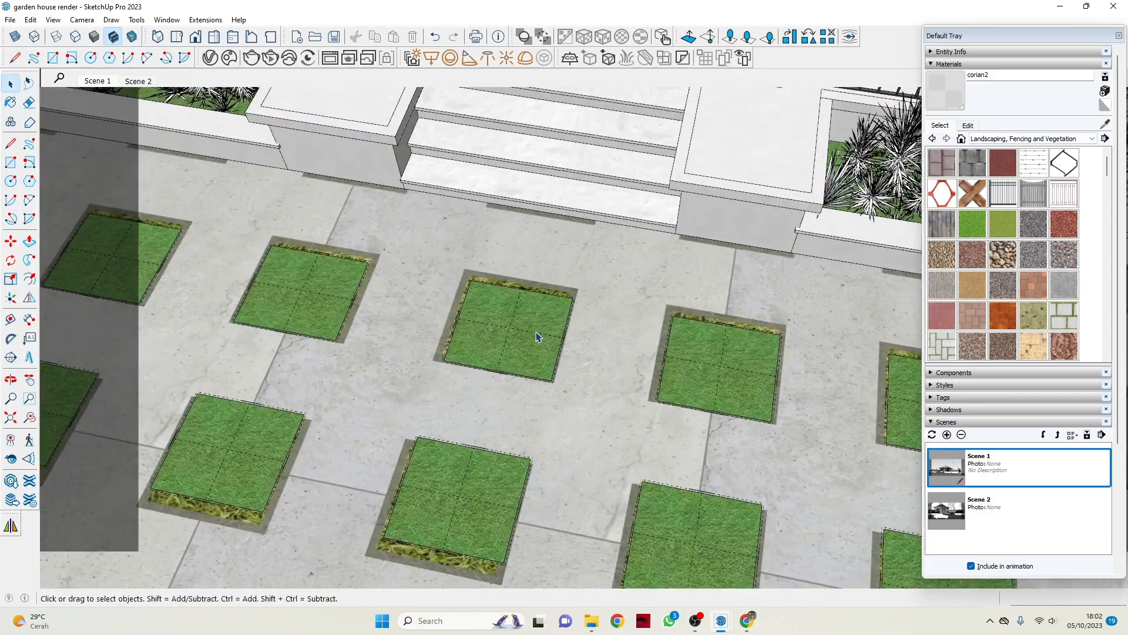
click(520, 336)
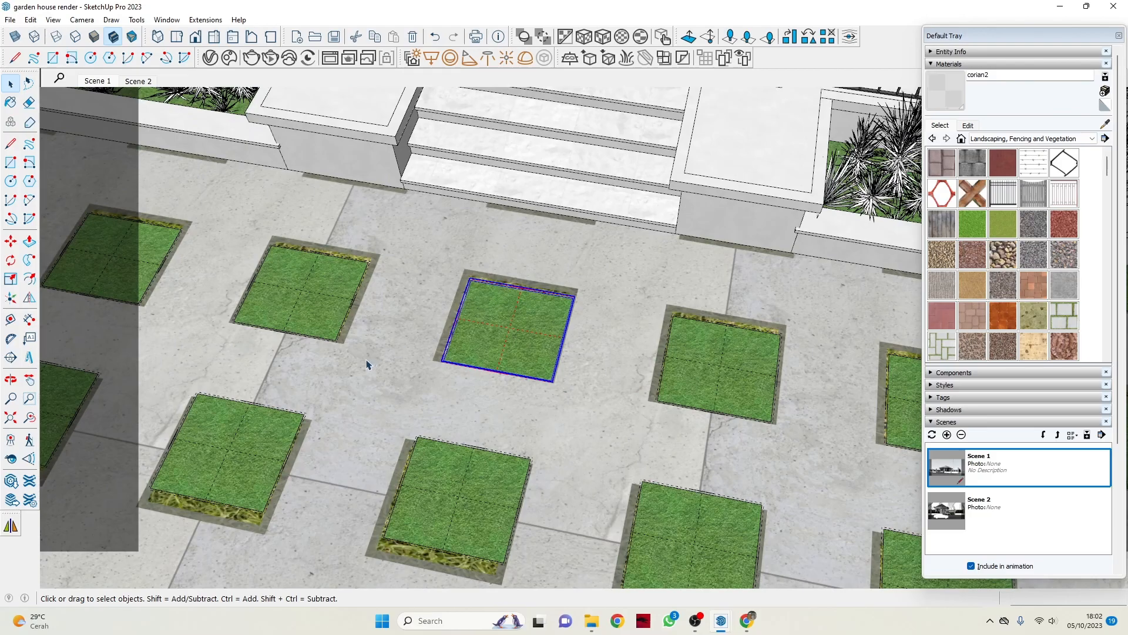
scroll(273, 354, down, 5)
middle_drag(378, 370, 506, 403)
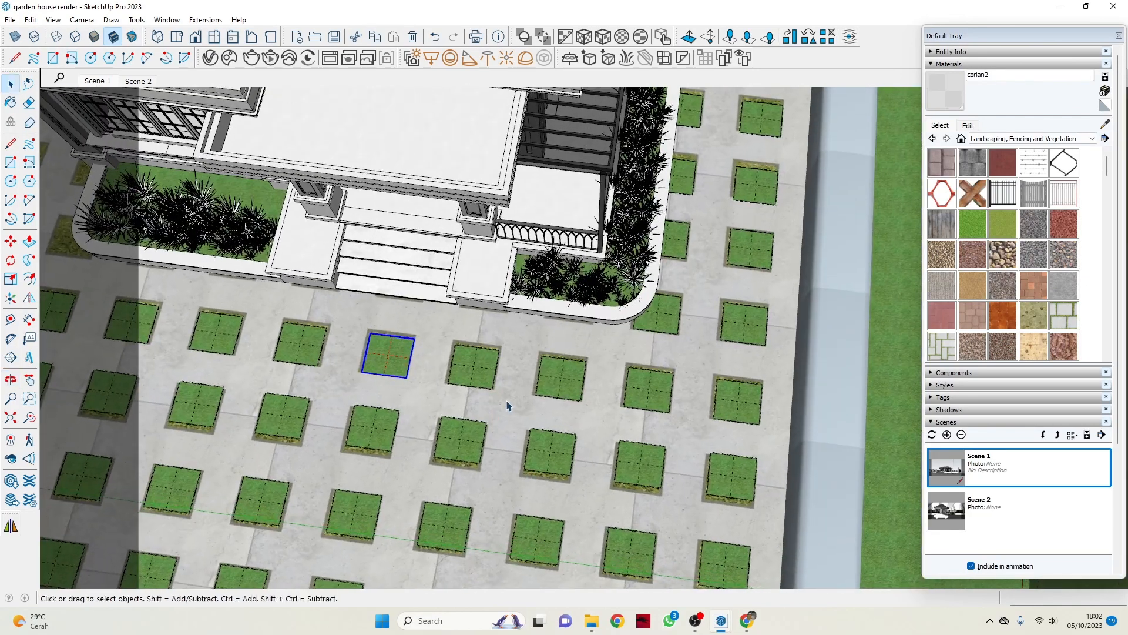
scroll(544, 328, down, 3)
scroll(347, 394, up, 8)
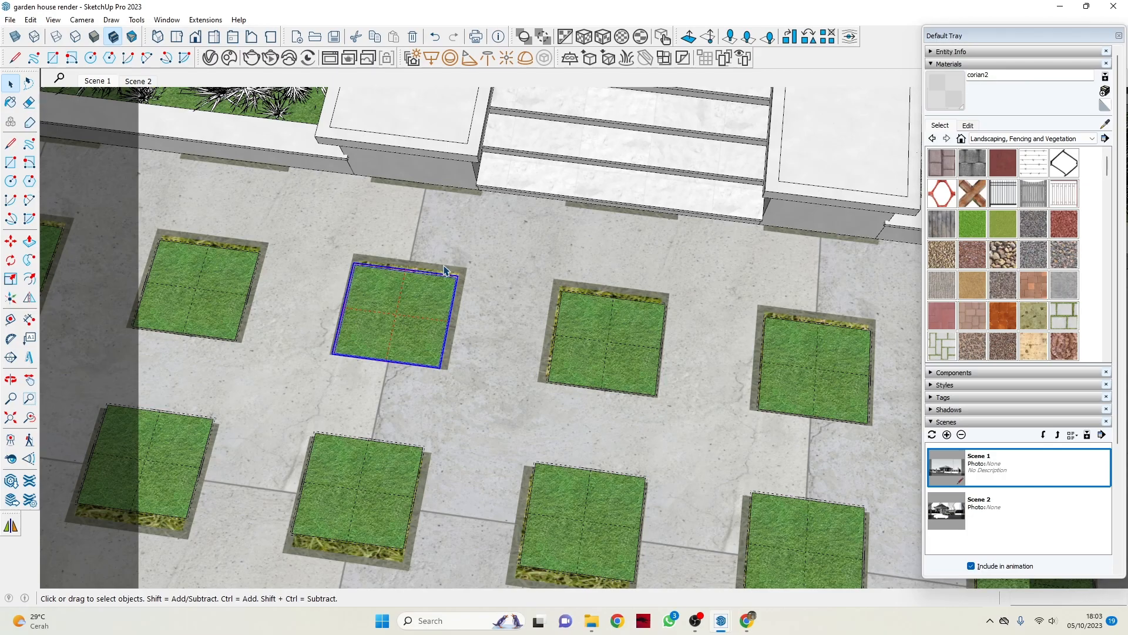
Draw a rectangle about 812 by 617 mm on the paving between two grass squares in front of the porch steps.
scroll(422, 292, down, 1)
scroll(415, 282, up, 3)
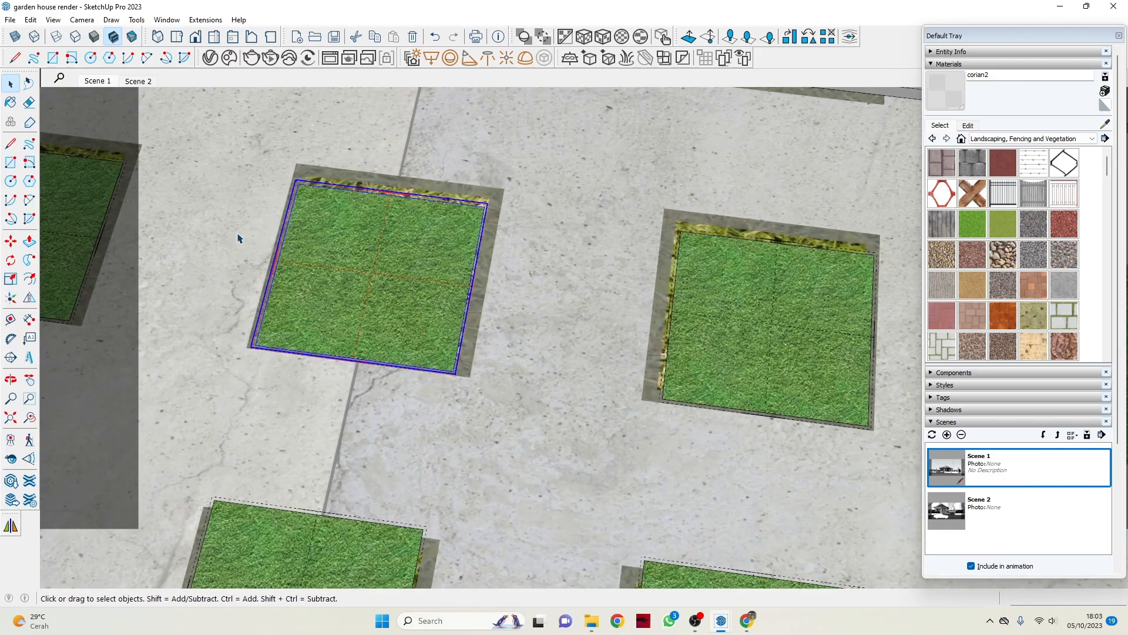
scroll(363, 315, down, 5)
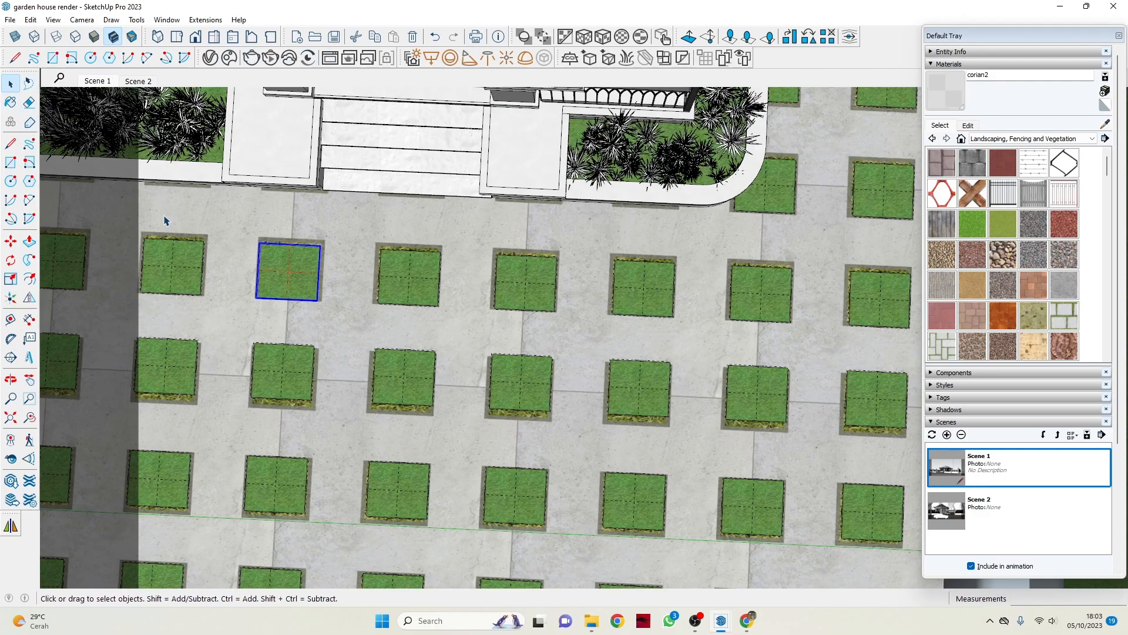
key(r)
scroll(378, 294, up, 8)
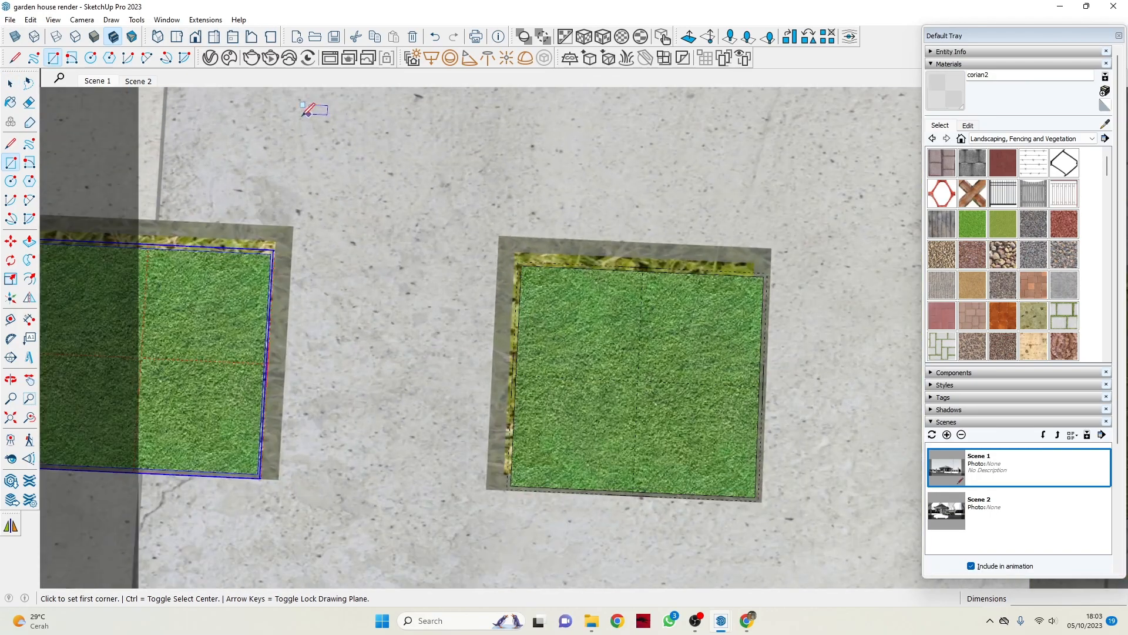
click(273, 130)
key(Escape)
scroll(435, 144, down, 5)
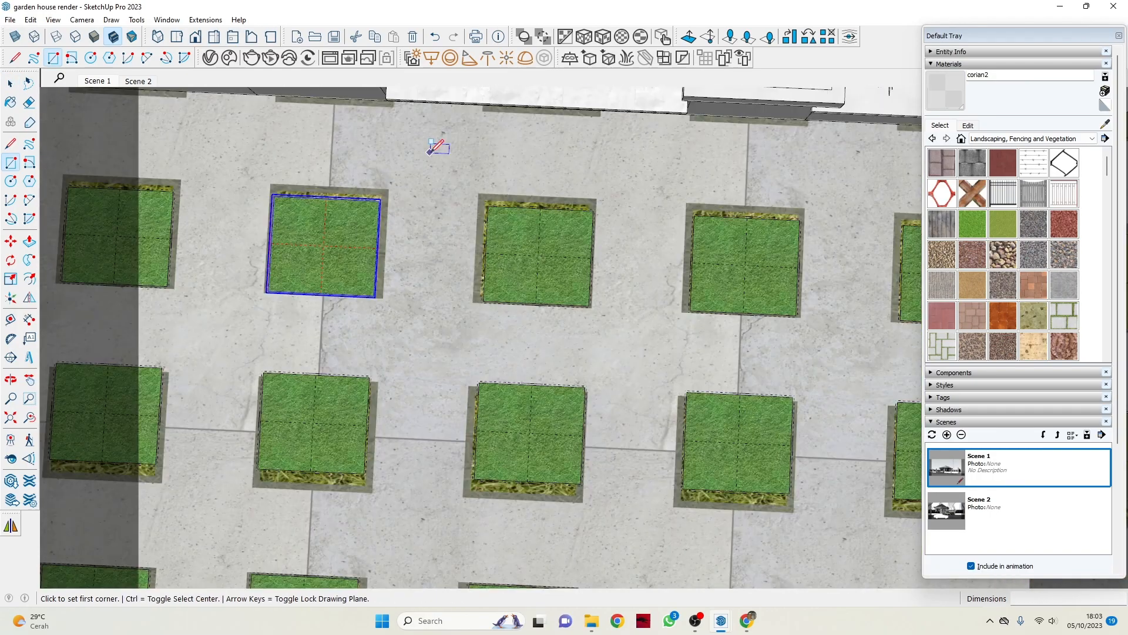
click(398, 140)
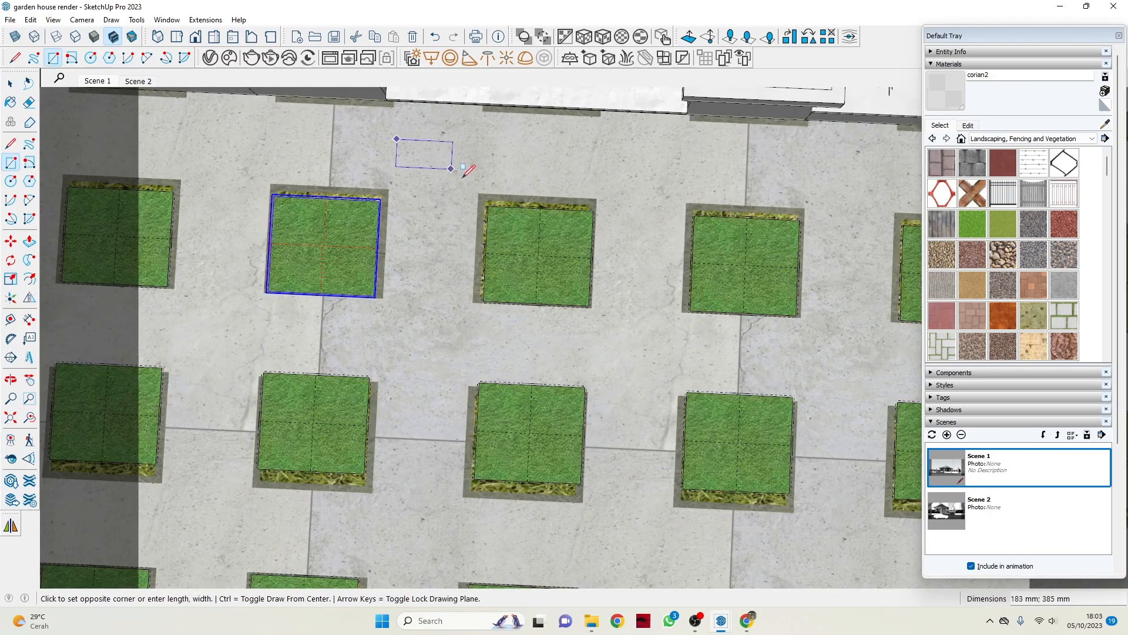
click(468, 241)
Select the face of the new rectangle on the paving and make it a group.
key(space)
click(428, 177)
scroll(429, 183, up, 5)
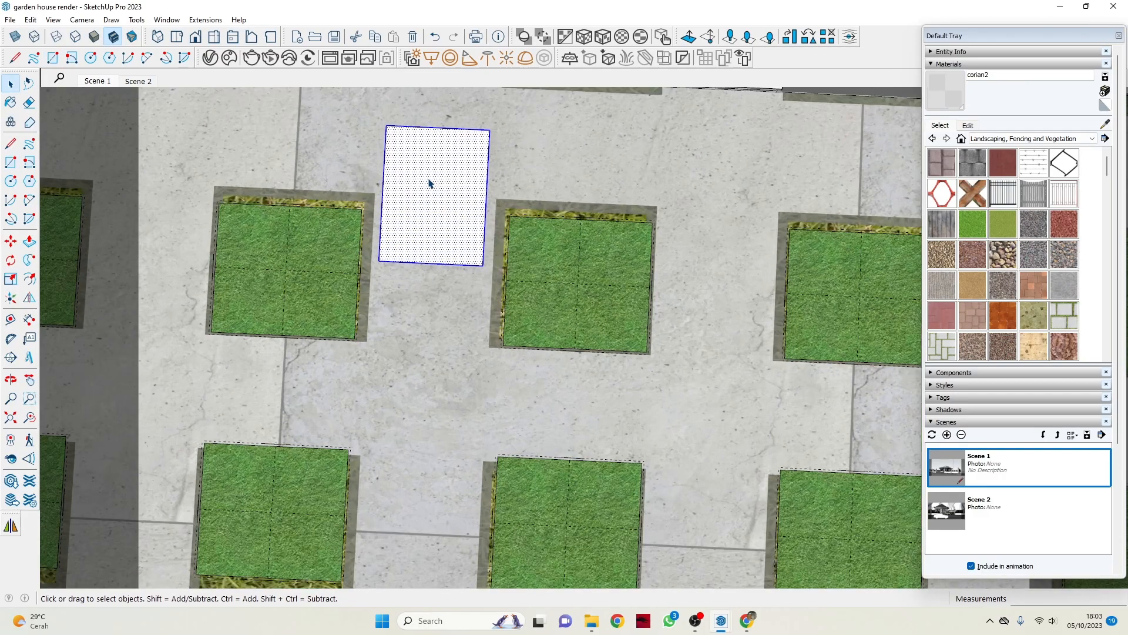
scroll(428, 184, up, 3)
scroll(352, 294, down, 6)
middle_drag(438, 284, 370, 249)
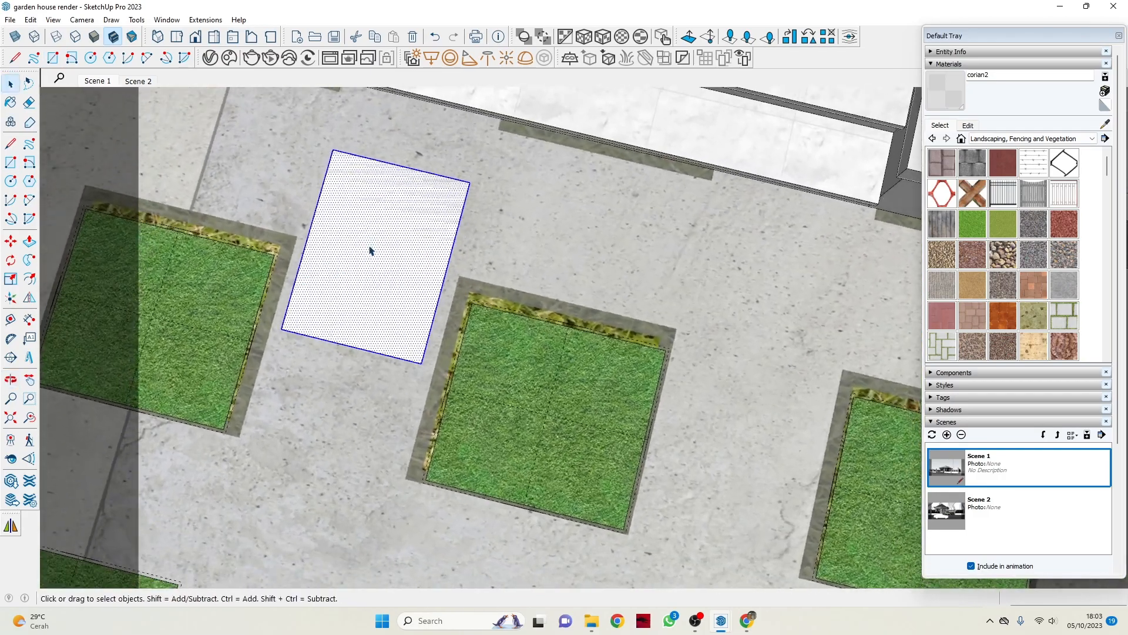
scroll(373, 253, up, 4)
scroll(376, 276, down, 6)
middle_drag(390, 308, 403, 157)
scroll(385, 273, up, 4)
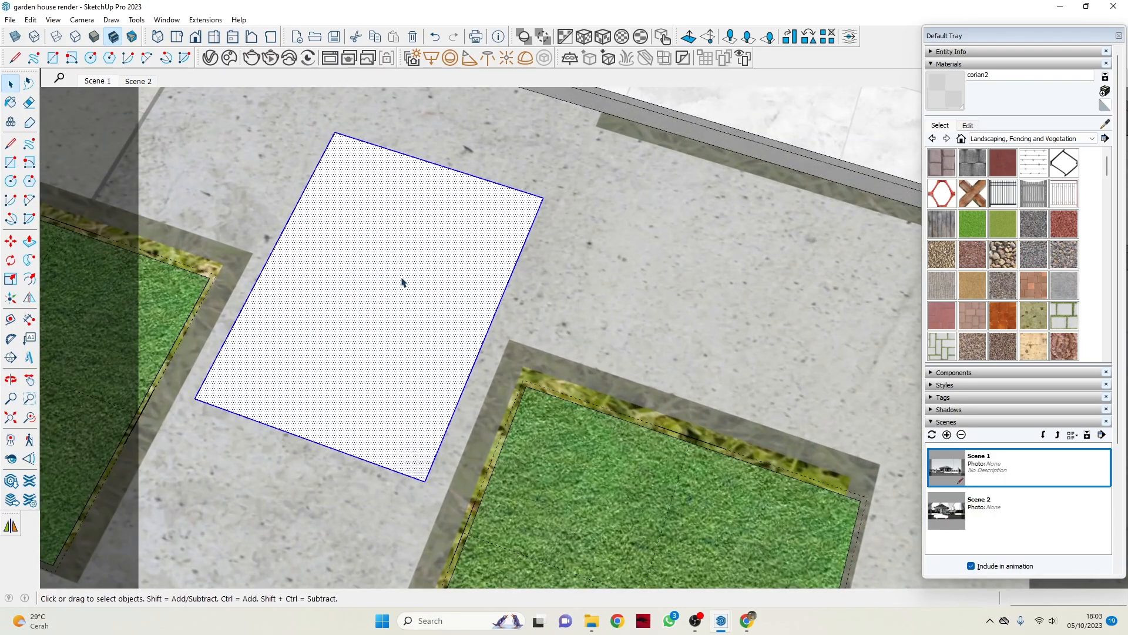
right_click(393, 285)
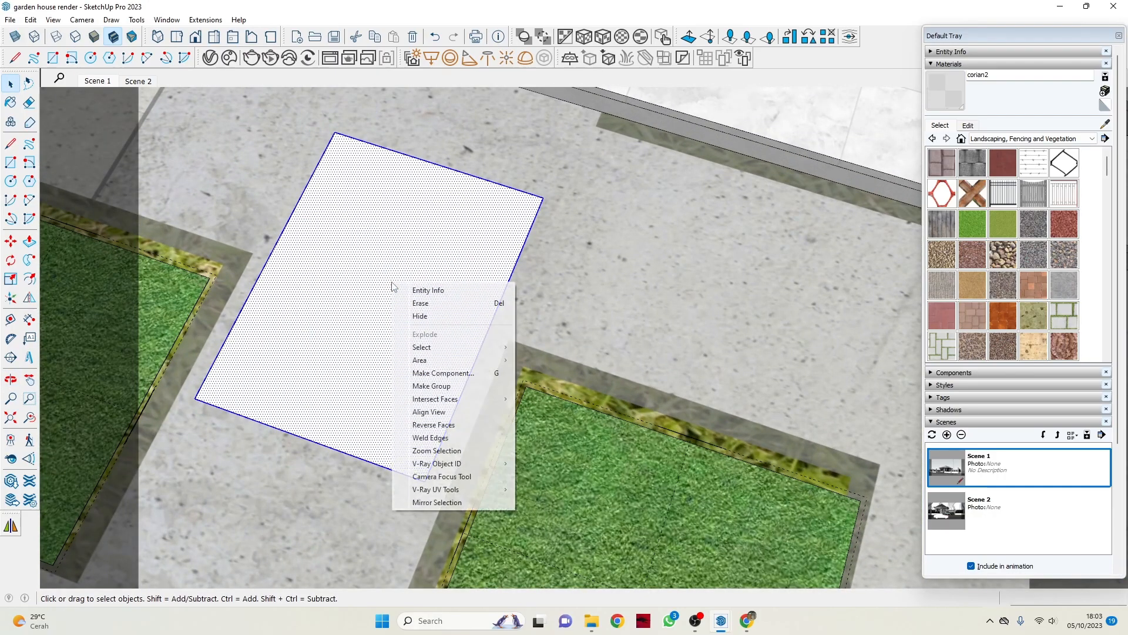
click(454, 387)
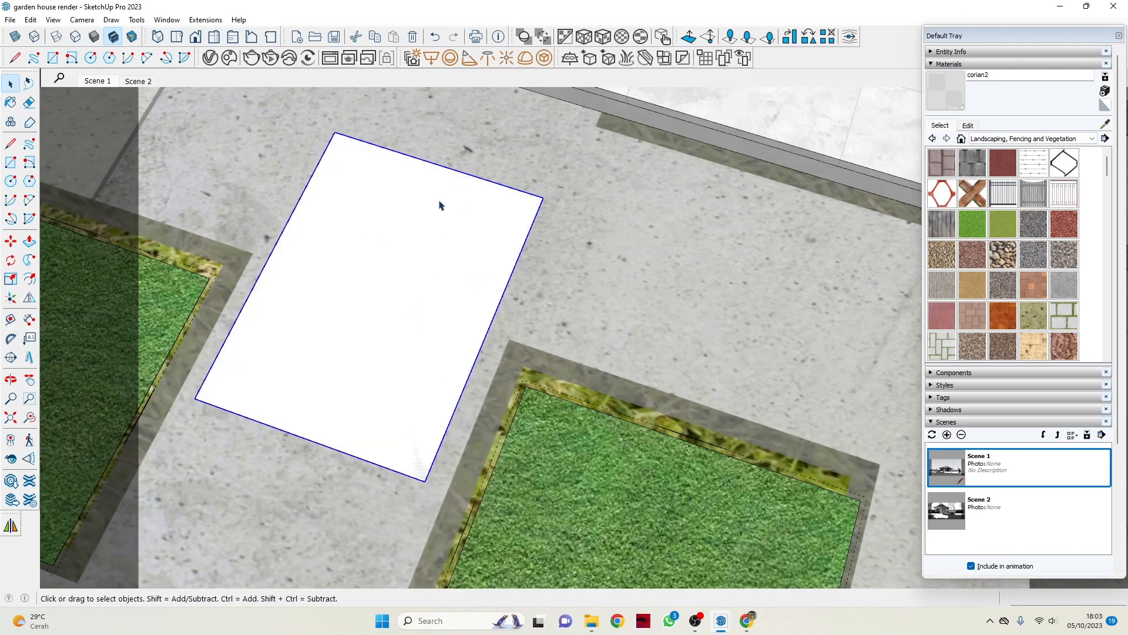
Add a V-Ray Scatter to the rectangle group, review its parameters in the V-Ray Asset Editor, and put the editor away.
click(726, 58)
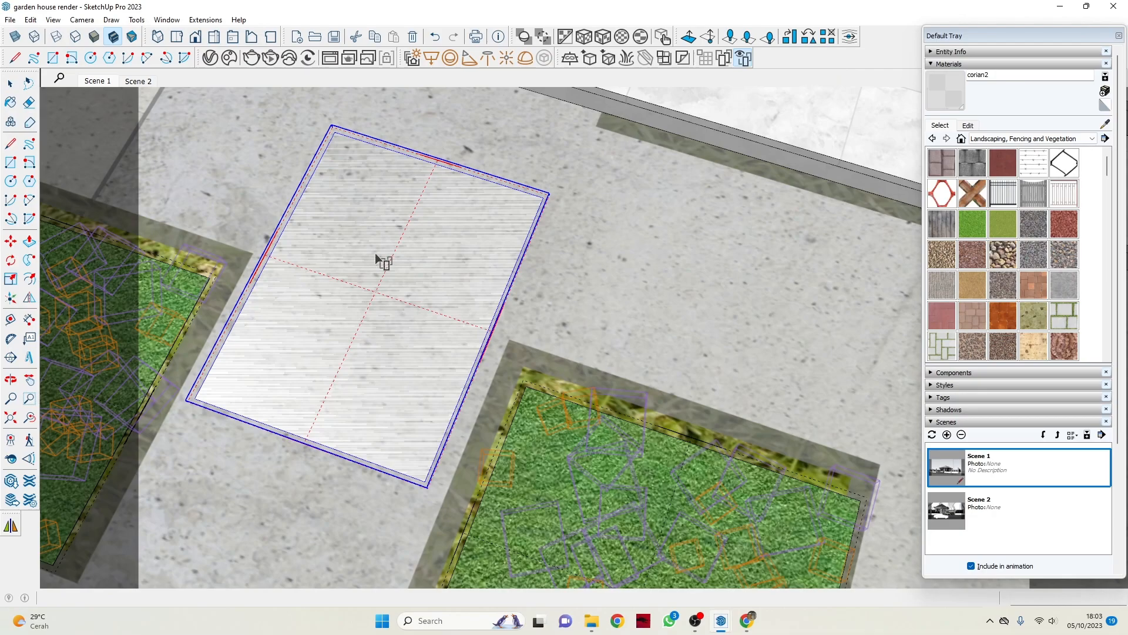
click(412, 58)
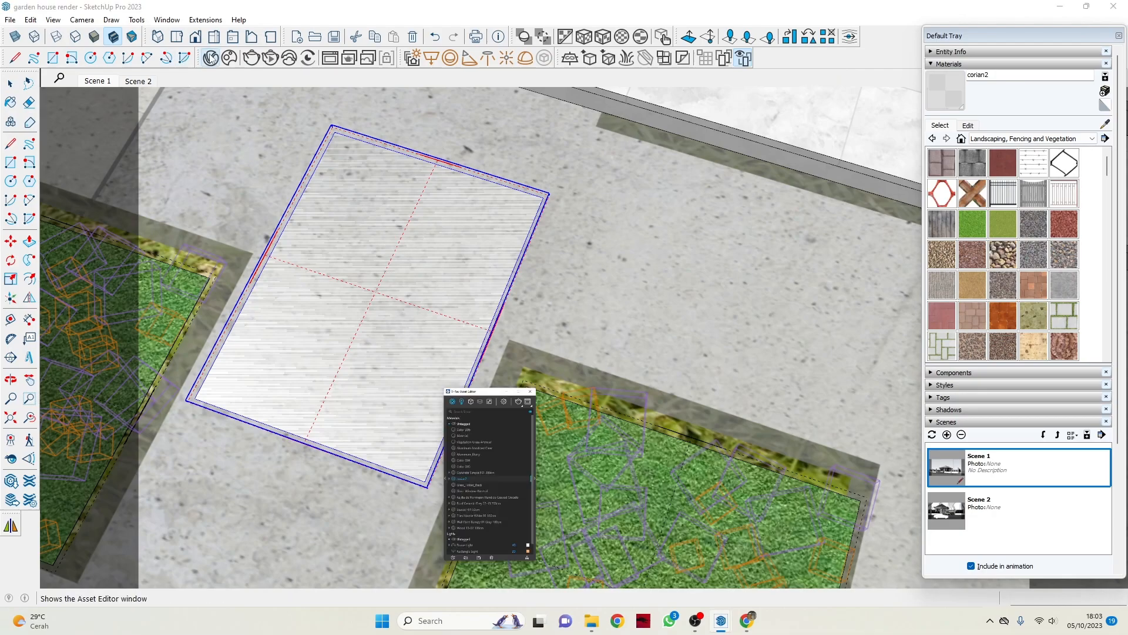
click(158, 139)
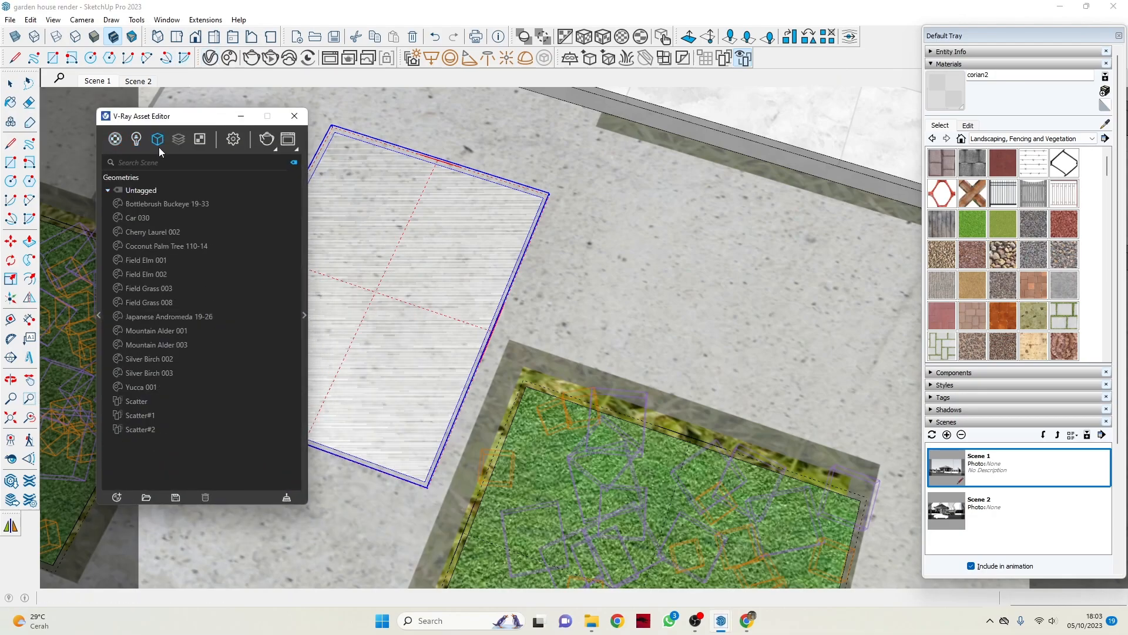
click(139, 430)
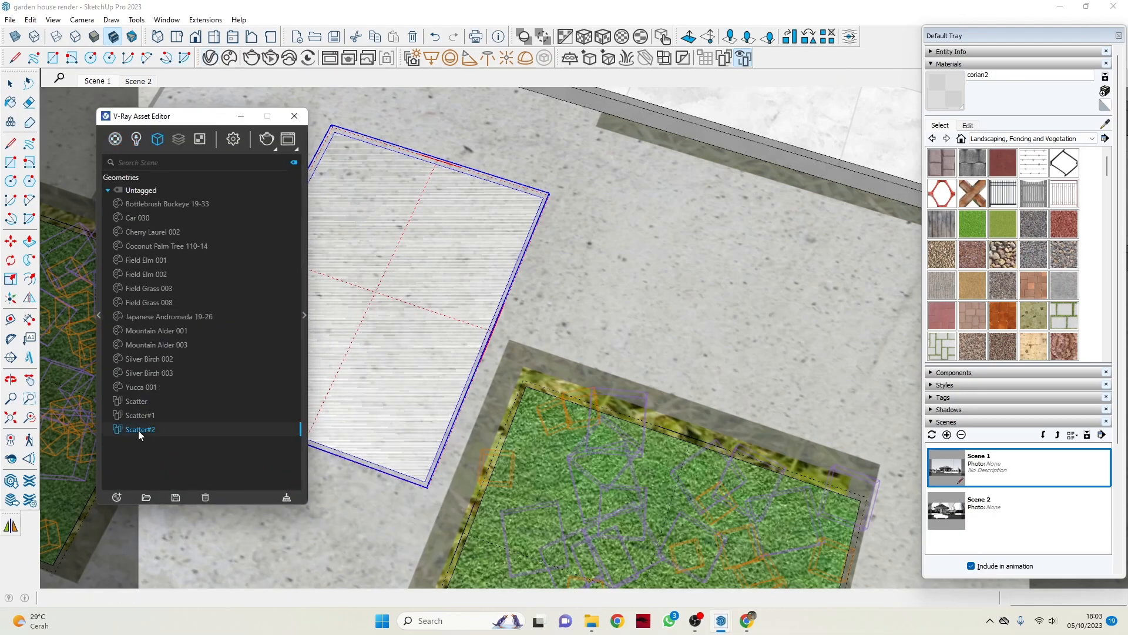
click(305, 315)
scroll(733, 386, down, 3)
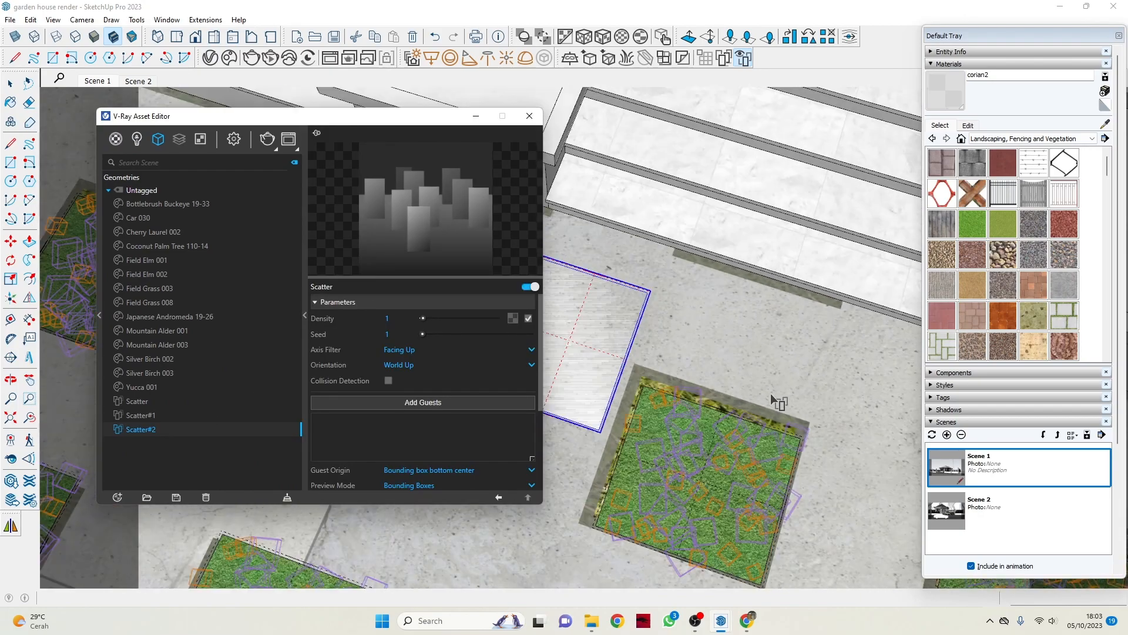
scroll(779, 403, down, 2)
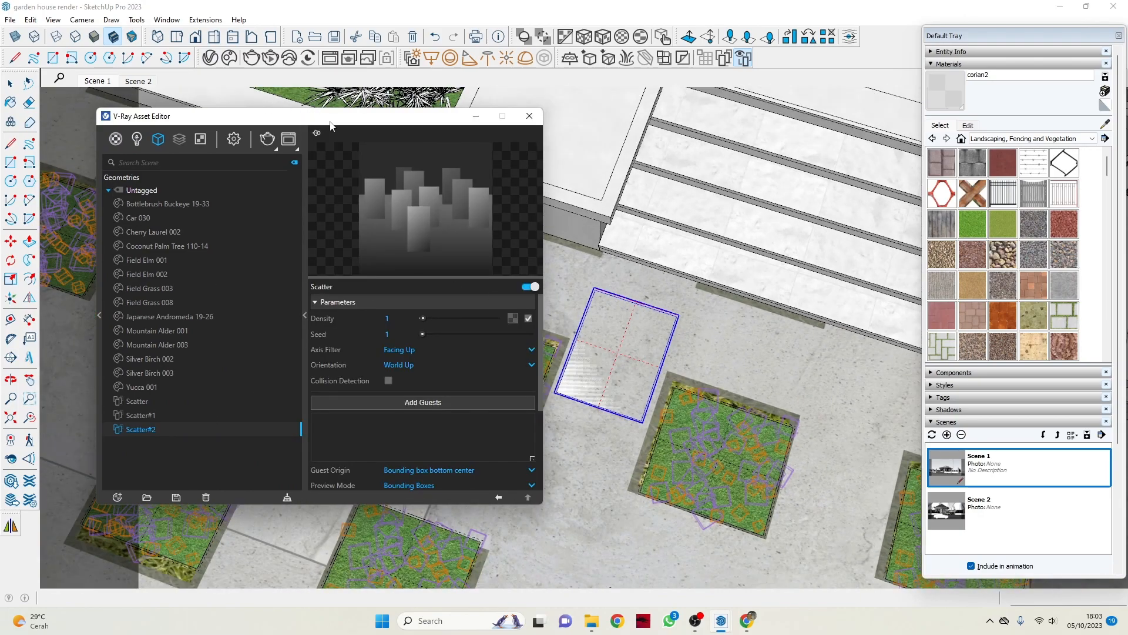
drag(331, 125, 294, 226)
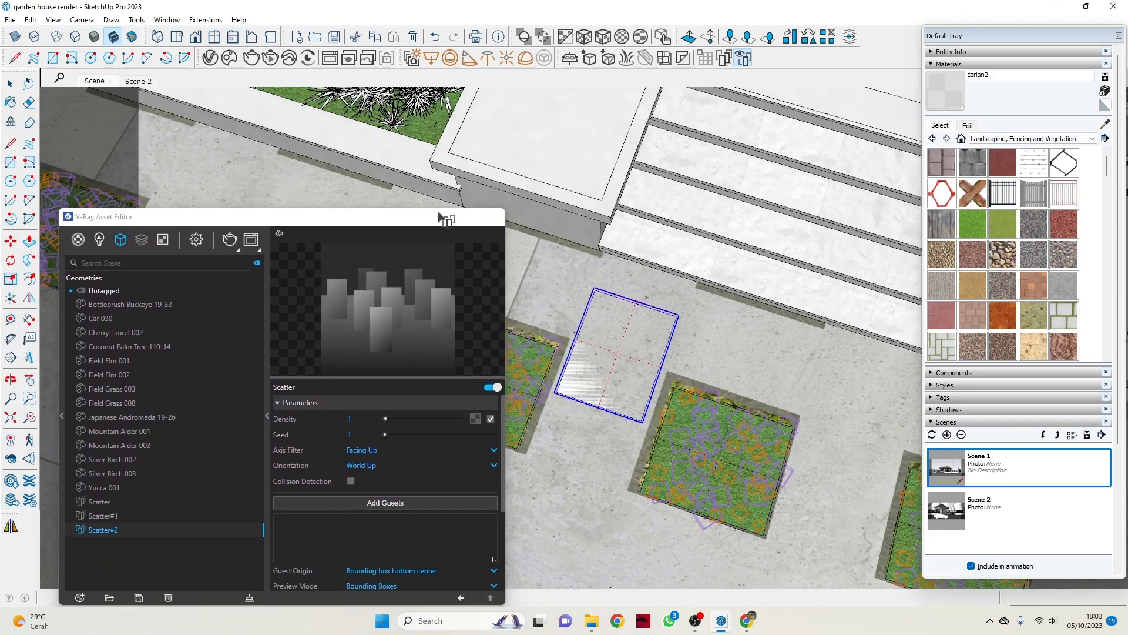
click(493, 217)
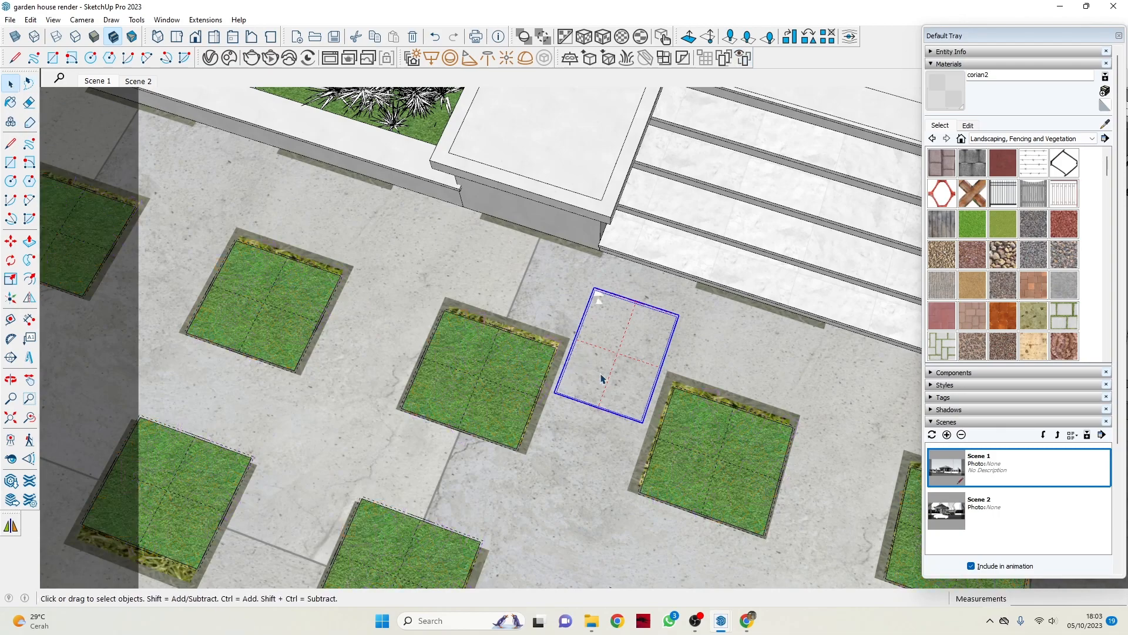
Select the grass square in front of the porch steps, preview its scattered grass with Scatter Viewer, and return to the Select tool.
click(506, 375)
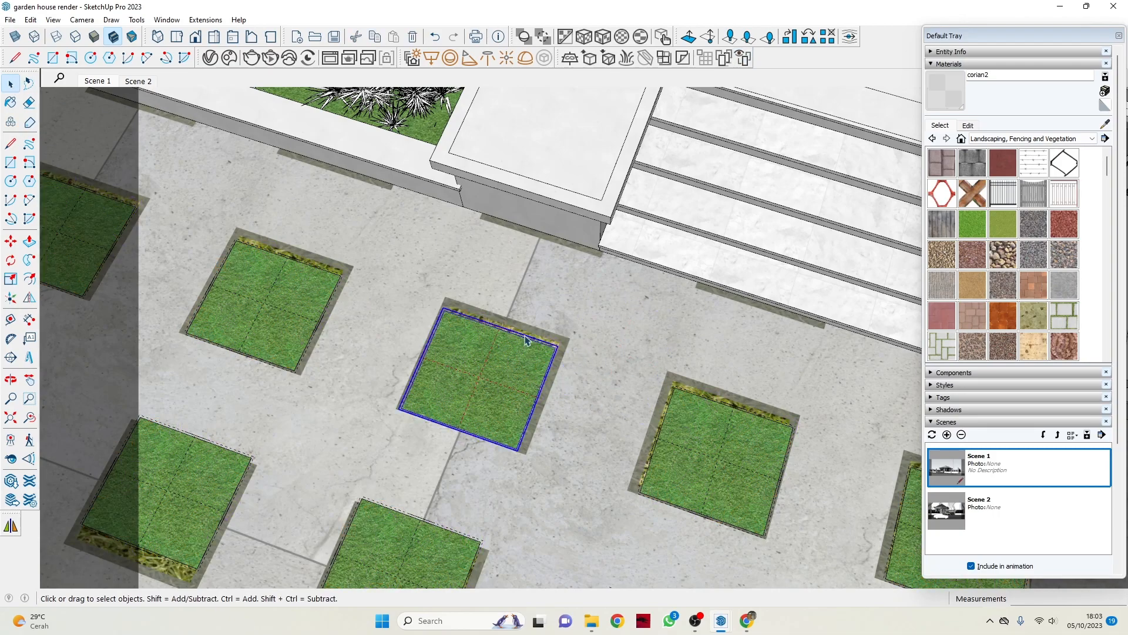
click(743, 58)
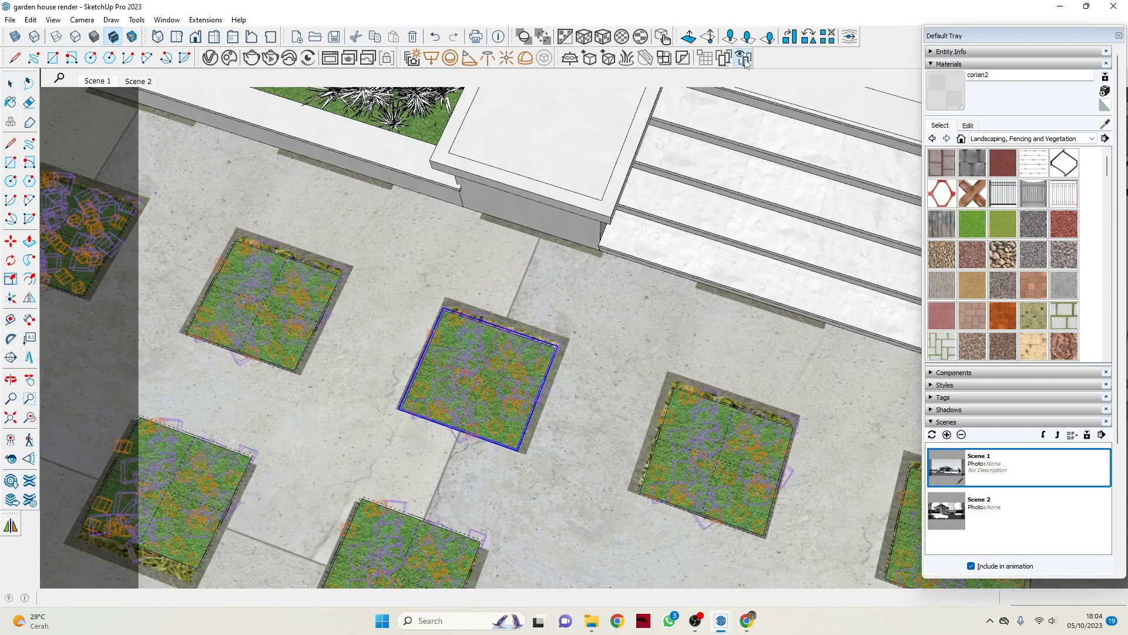
scroll(473, 382, up, 2)
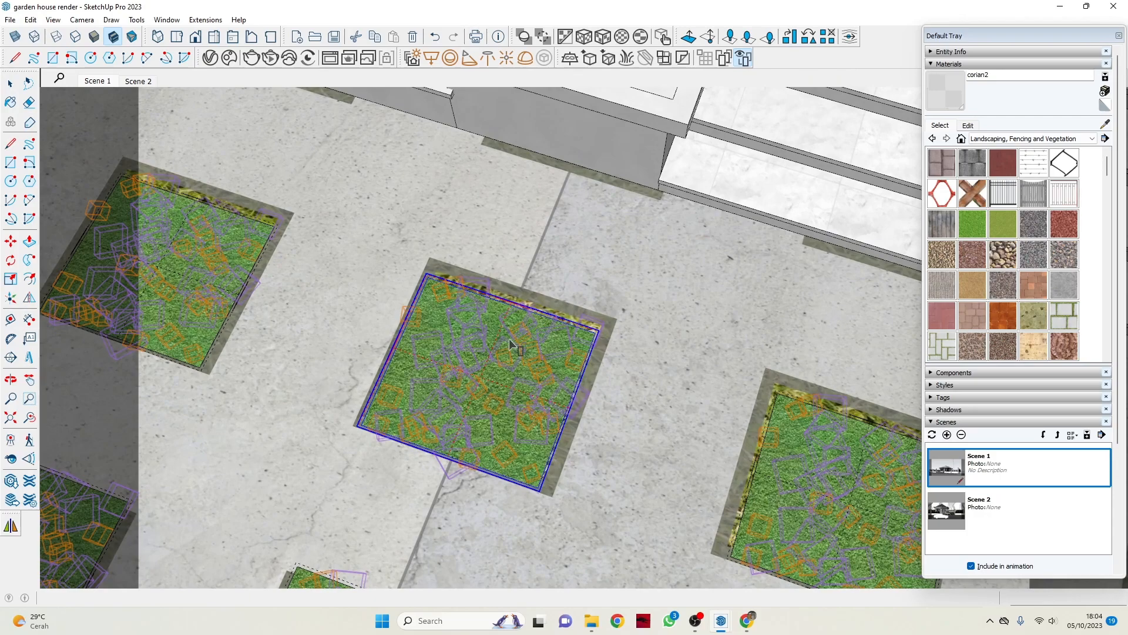
scroll(510, 344, up, 1)
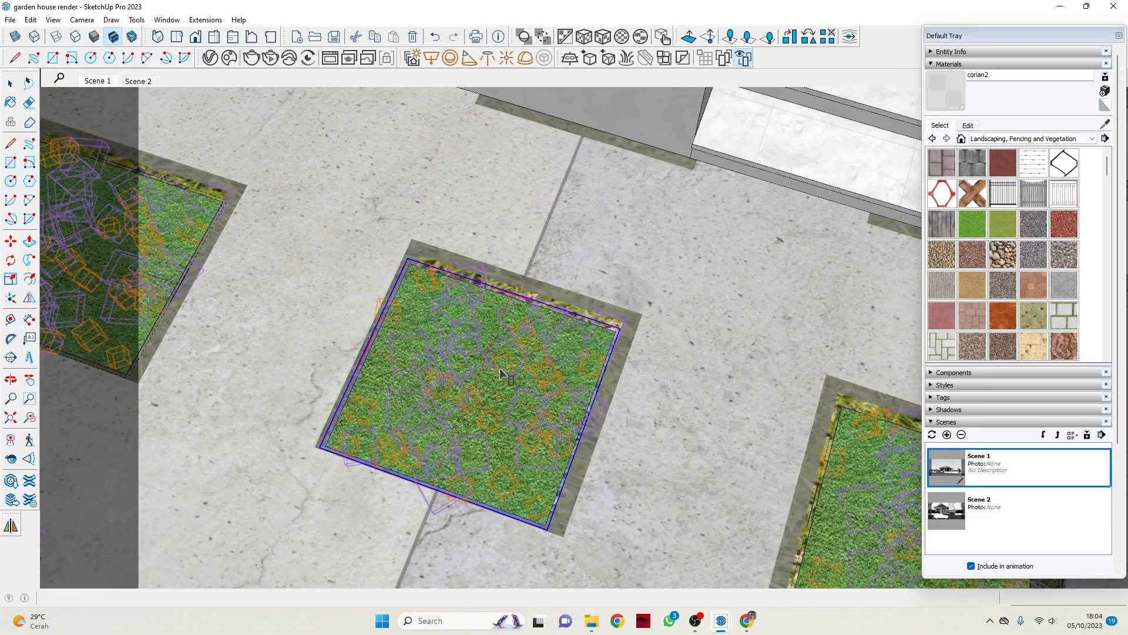
scroll(500, 371, down, 3)
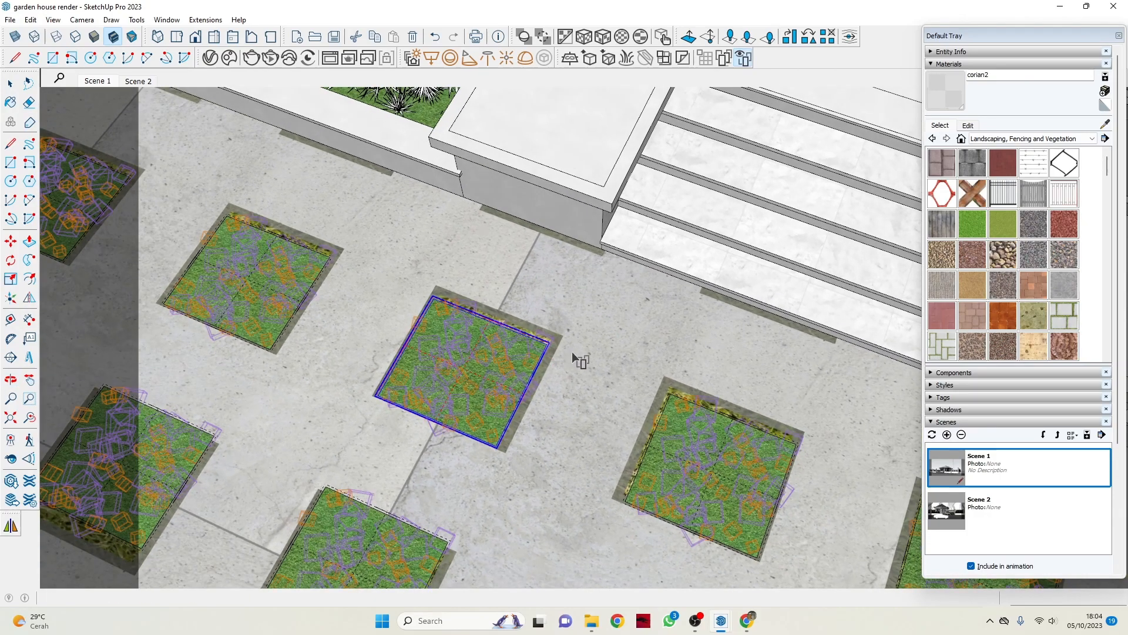
key(space)
scroll(622, 196, down, 5)
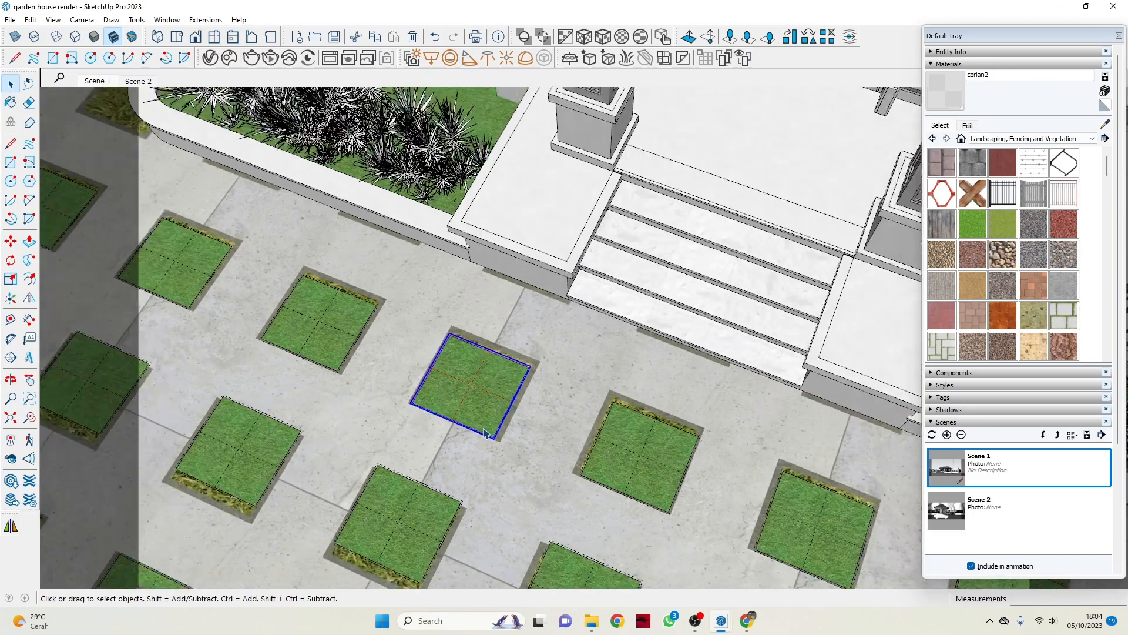
Inspect the grid of grass squares across the paved yard, from the porch steps to the front fence and side lawn.
key(o)
drag(536, 357, 521, 290)
key(space)
scroll(482, 370, up, 5)
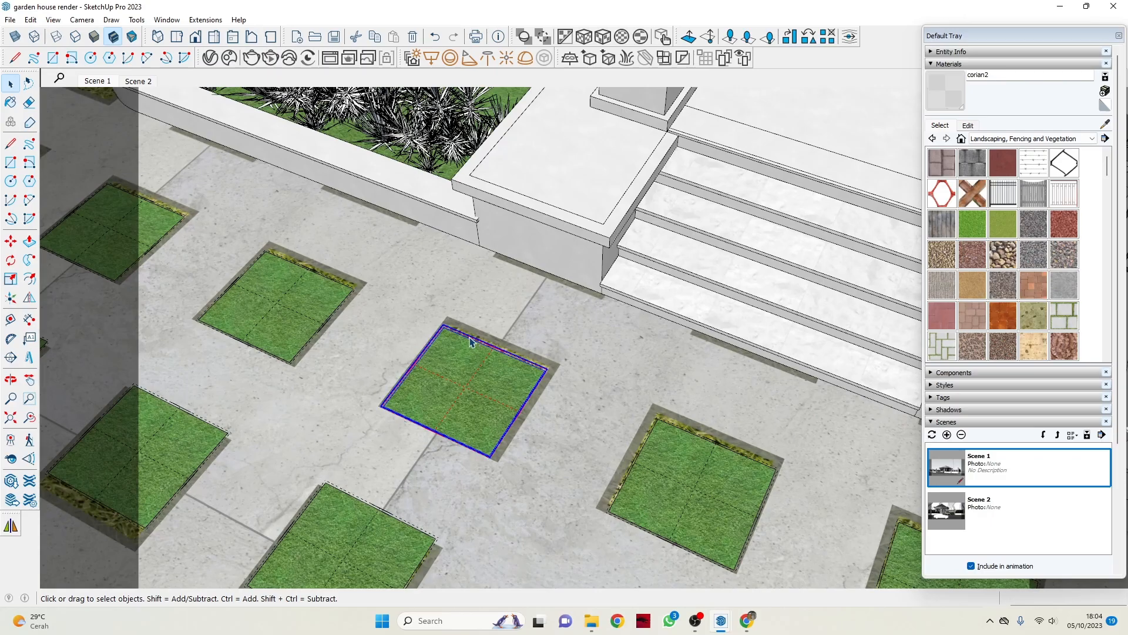
scroll(487, 387, down, 4)
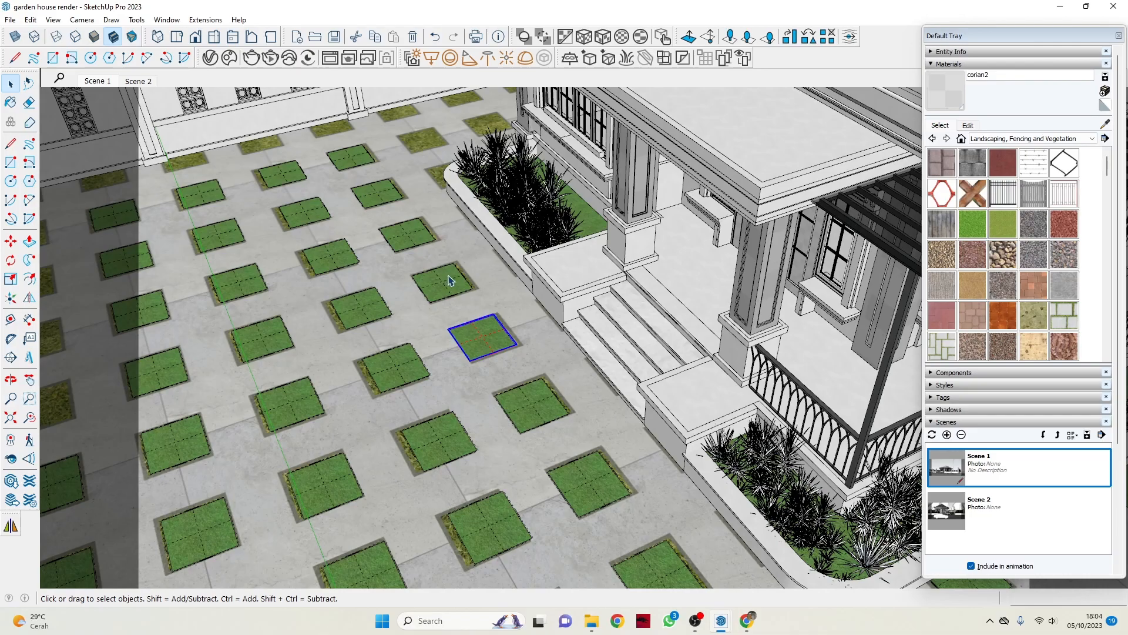
middle_drag(482, 318, 522, 376)
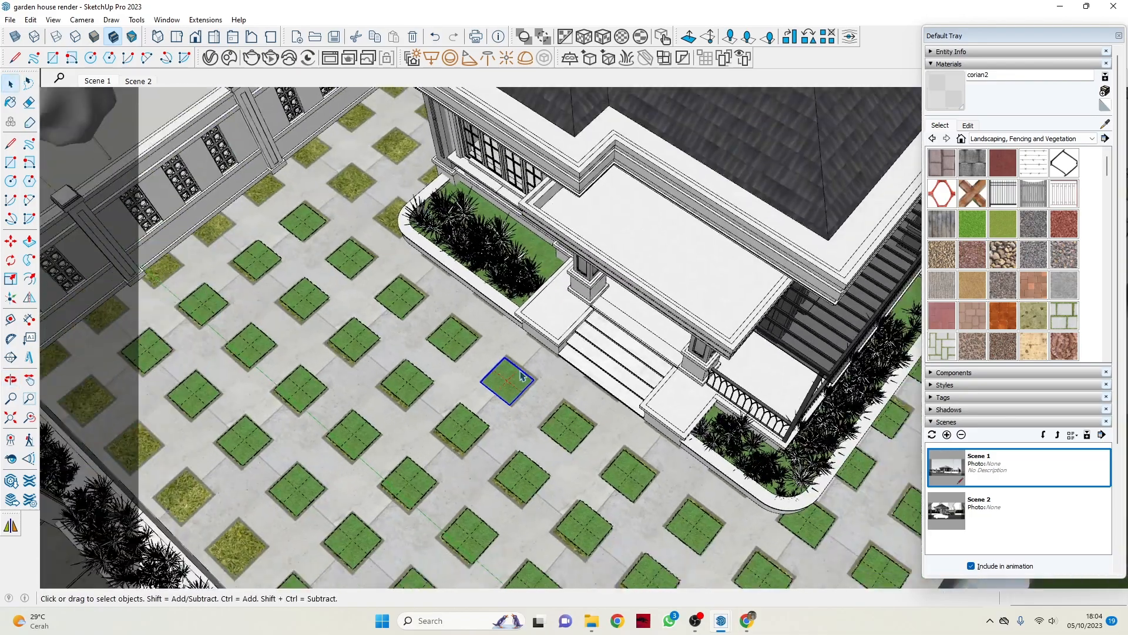
scroll(521, 376, down, 6)
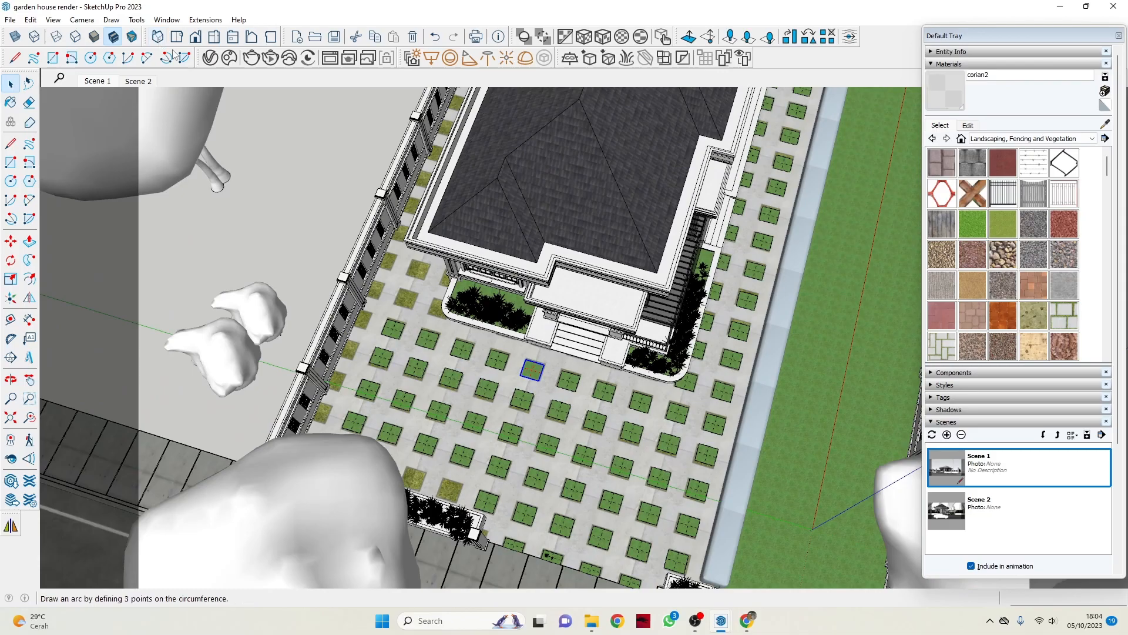
scroll(402, 264, down, 3)
middle_drag(462, 329, 533, 181)
scroll(676, 403, up, 3)
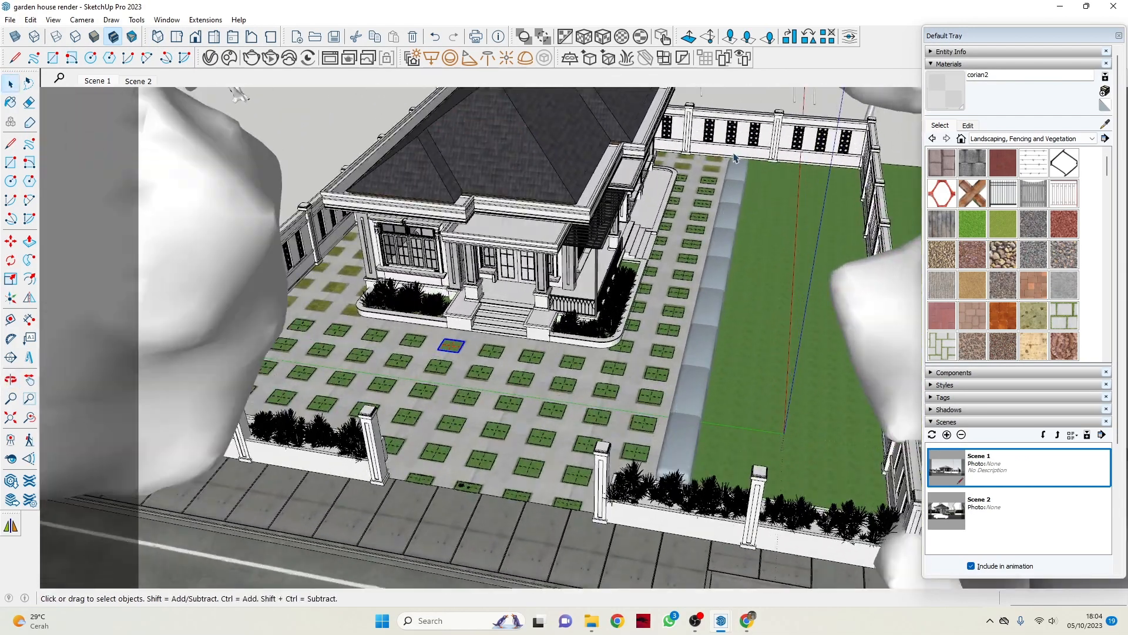
scroll(607, 449, up, 3)
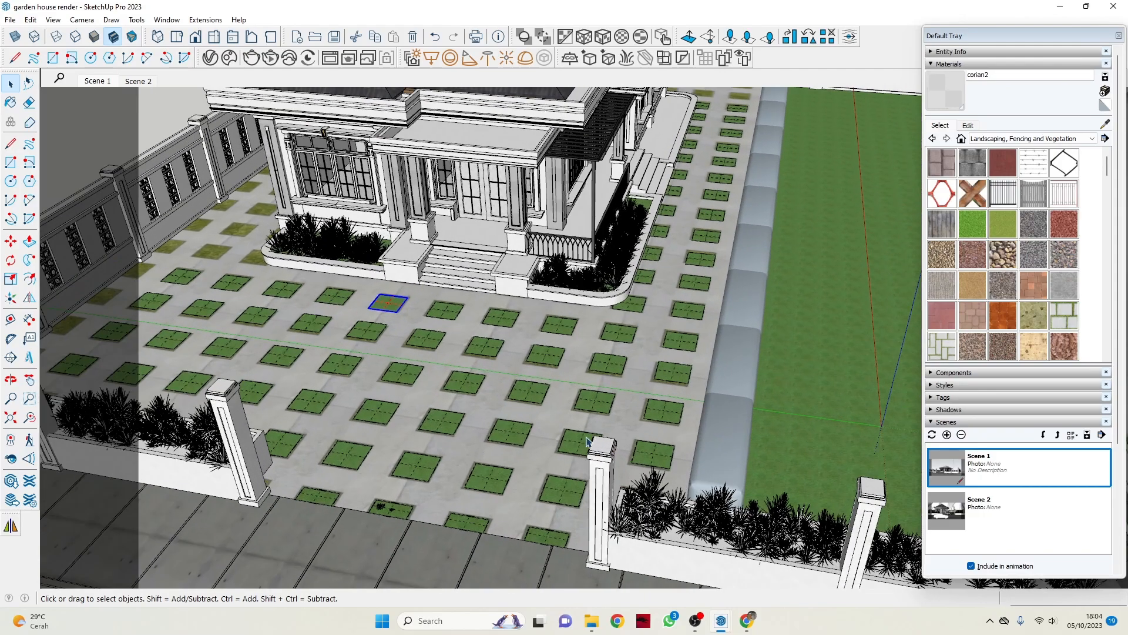
middle_drag(607, 264, 568, 300)
scroll(565, 300, up, 2)
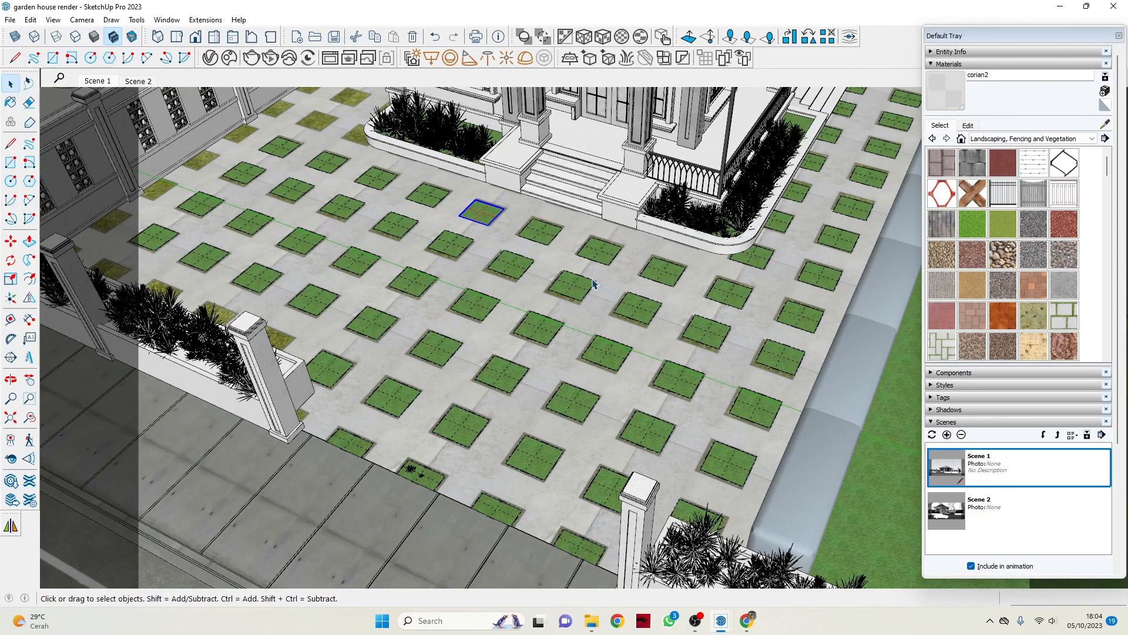
Examine the whole plot with its road, car and surrounding trees from street side and from above.
scroll(615, 302, down, 6)
middle_drag(552, 320, 628, 273)
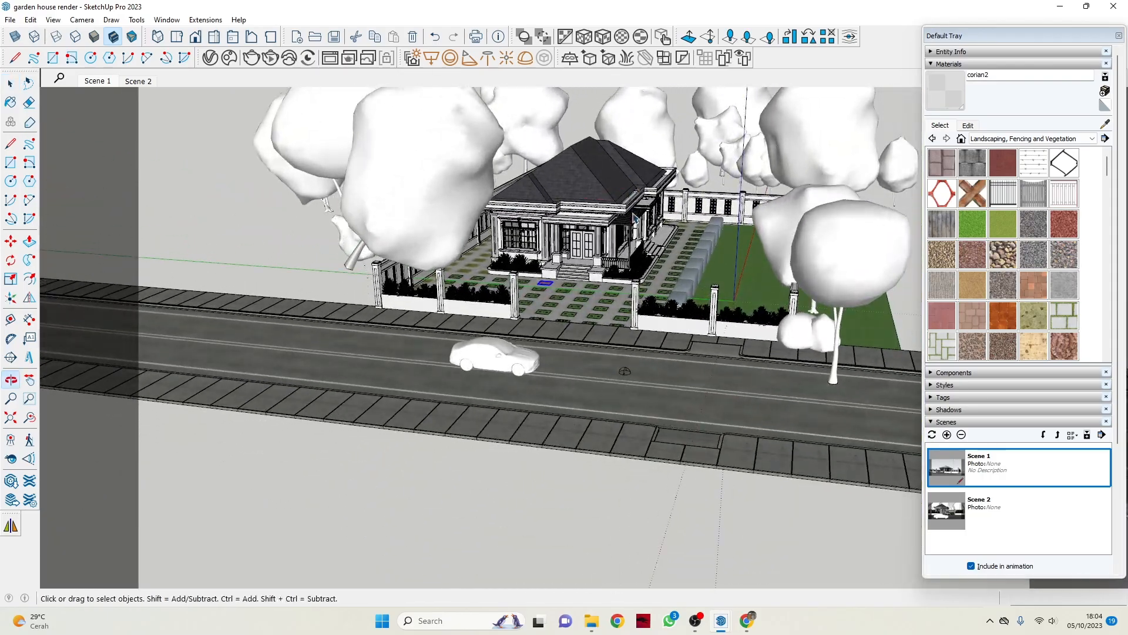
scroll(628, 275, down, 3)
middle_drag(445, 271, 391, 453)
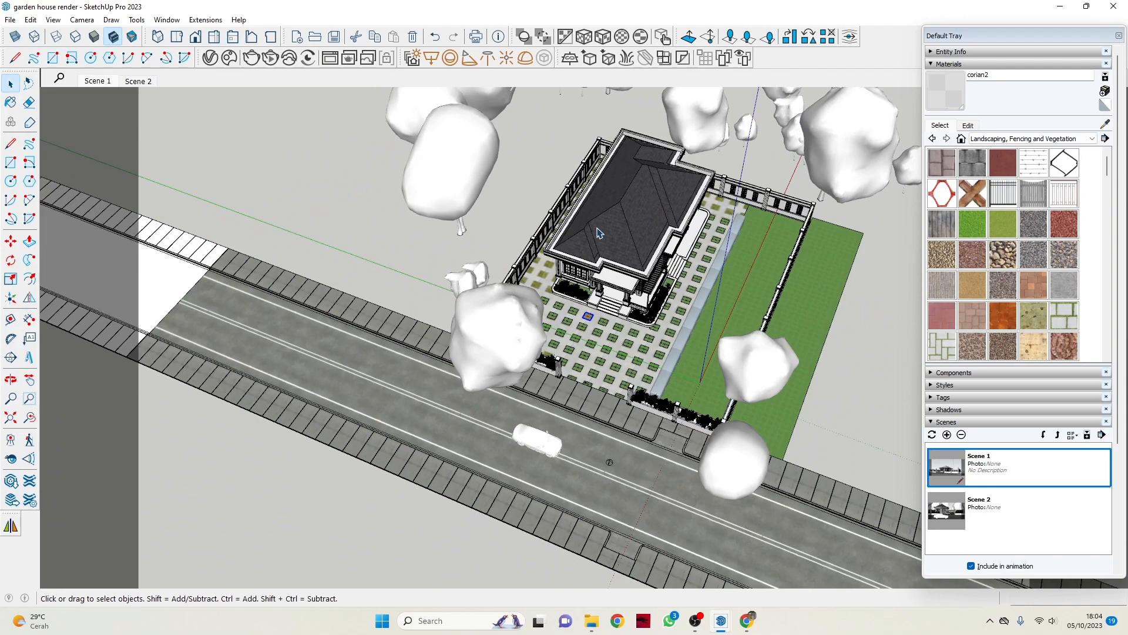
scroll(629, 189, up, 2)
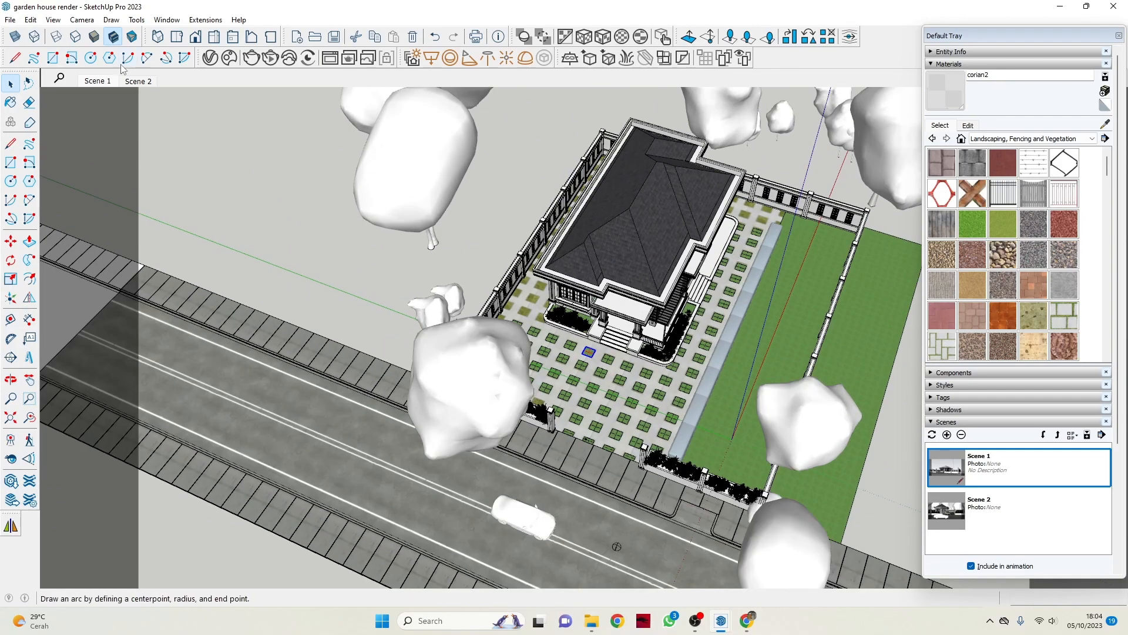
Reopen the V-Ray Asset Editor and look over the plot, trees and road beside it.
click(210, 57)
scroll(742, 306, down, 2)
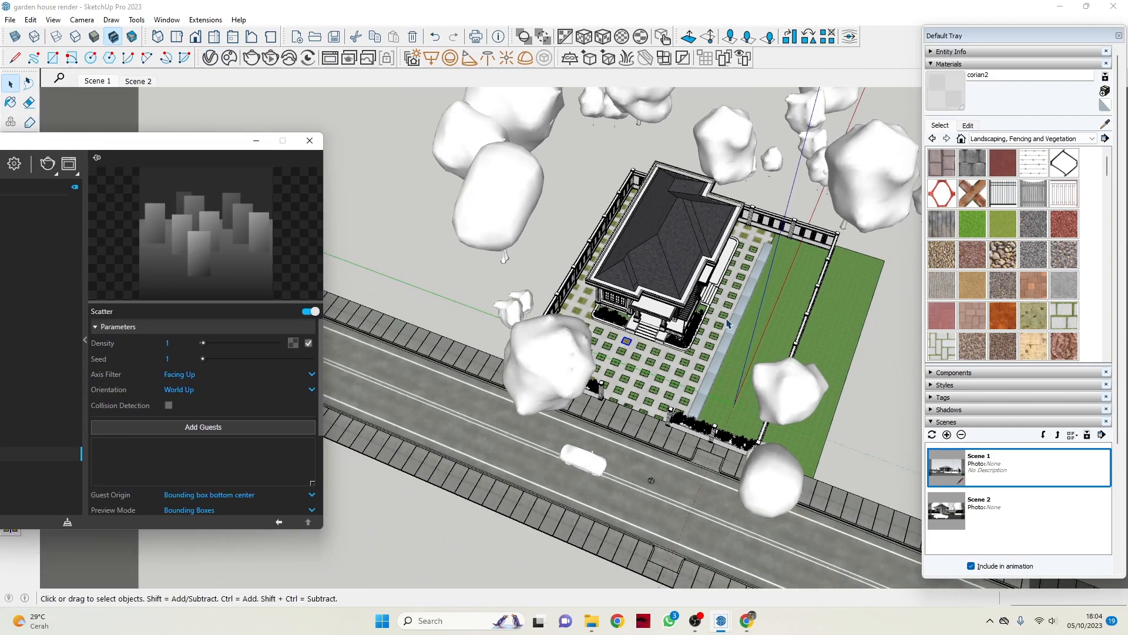
scroll(729, 323, down, 2)
middle_drag(729, 323, 733, 333)
scroll(656, 391, up, 3)
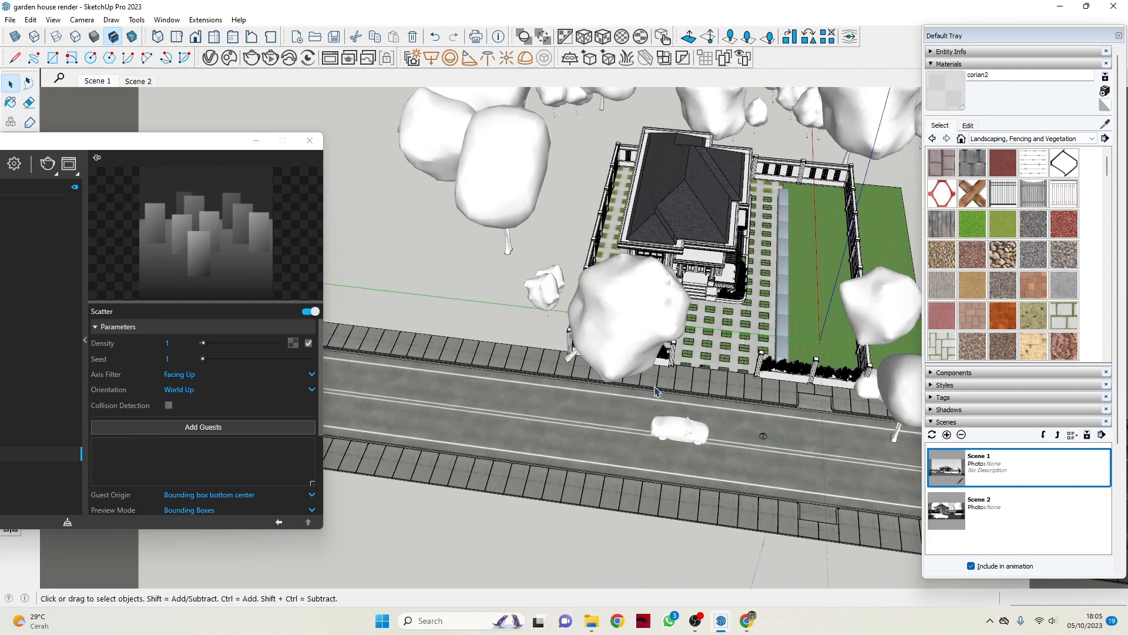
Select the large street-side tree and the trees beside the house one after another to identify their Cosmos assets in the Asset Editor.
scroll(641, 370, up, 2)
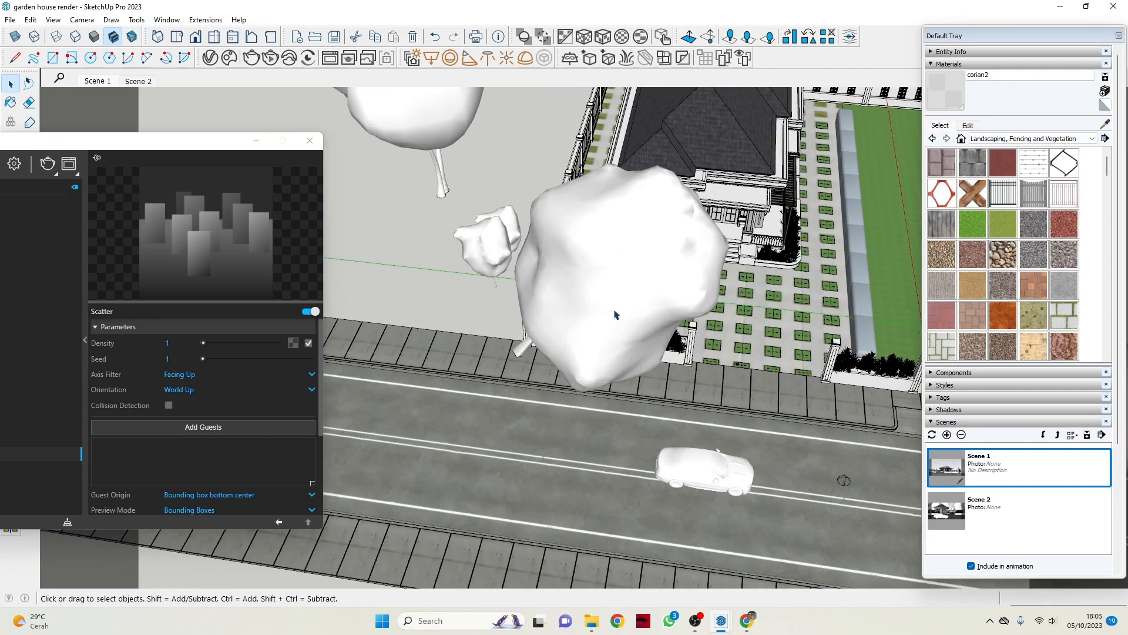
click(627, 283)
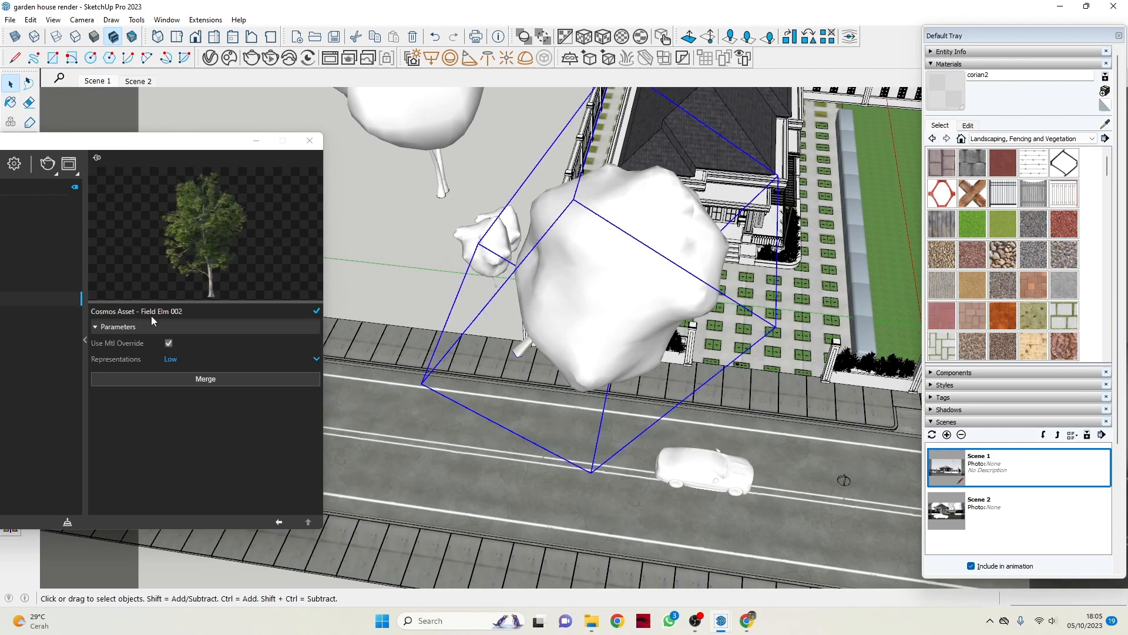
click(480, 234)
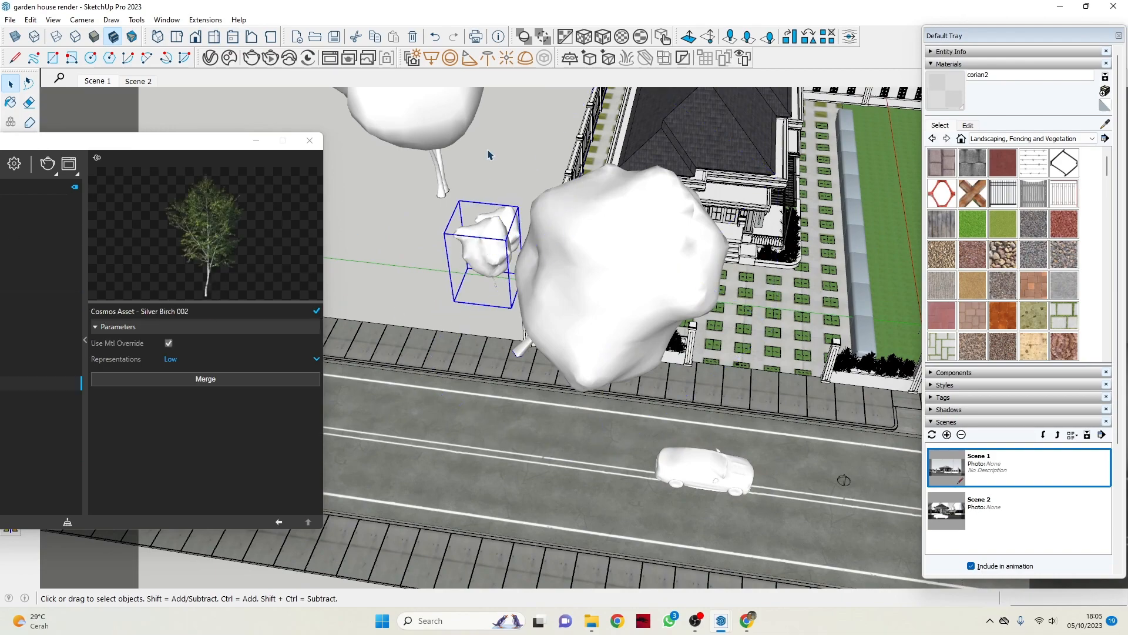
click(421, 136)
scroll(435, 205, down, 5)
scroll(413, 191, up, 5)
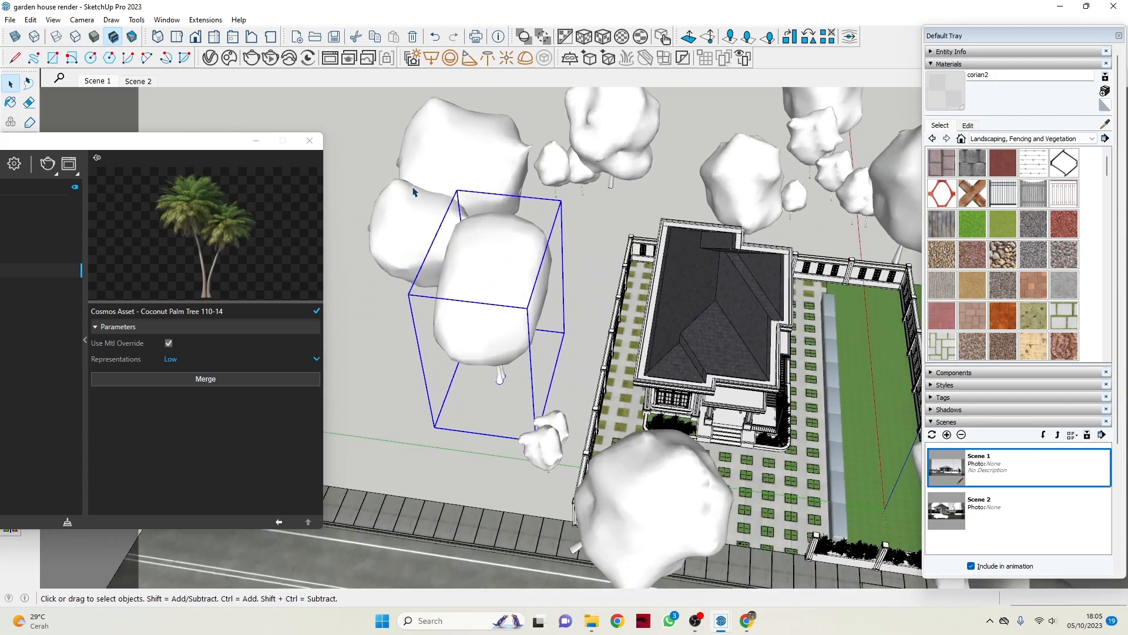
click(435, 177)
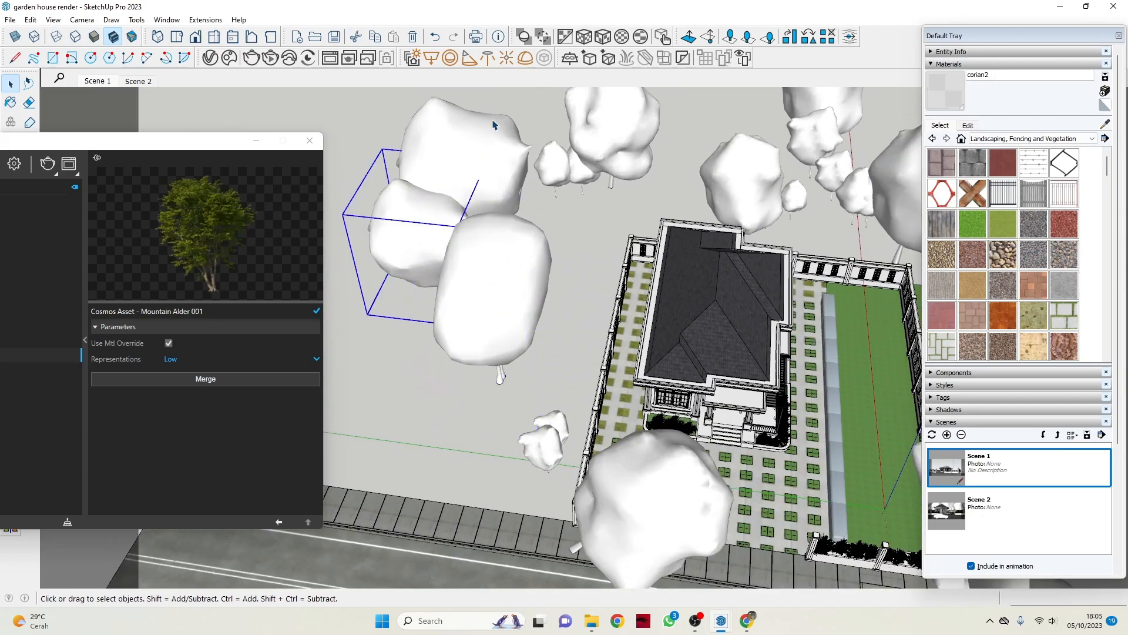
Check which Cosmos assets the small tree and the larger trees directly behind the house use.
click(597, 159)
click(563, 169)
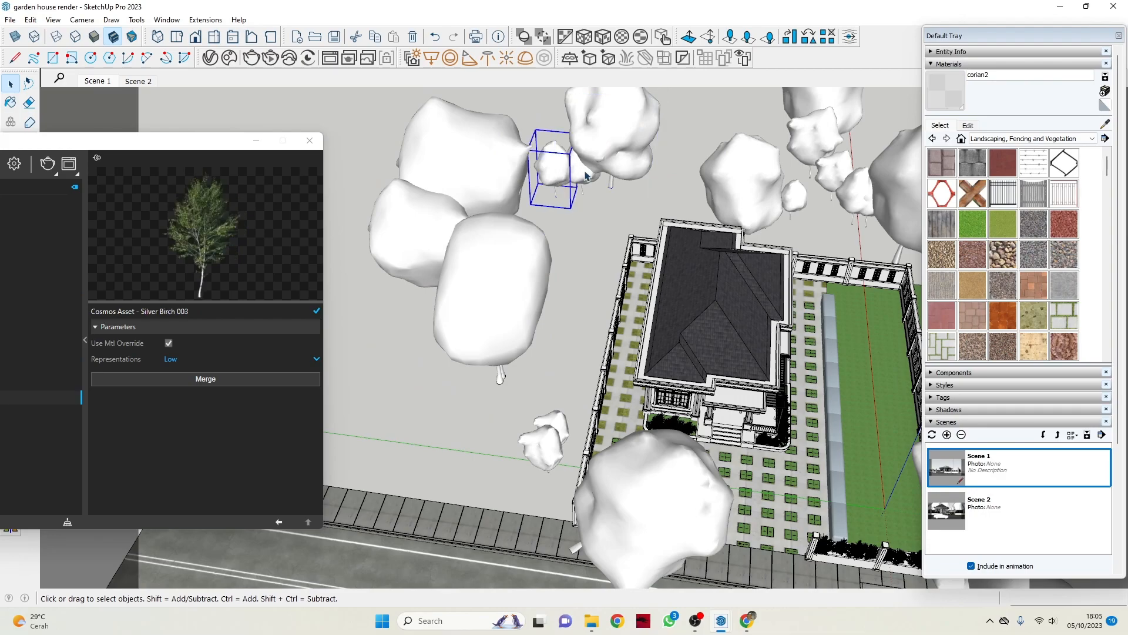
click(757, 193)
Select each large and small tree beyond the lawn's rear fence in turn to see its Cosmos asset.
scroll(759, 200, down, 3)
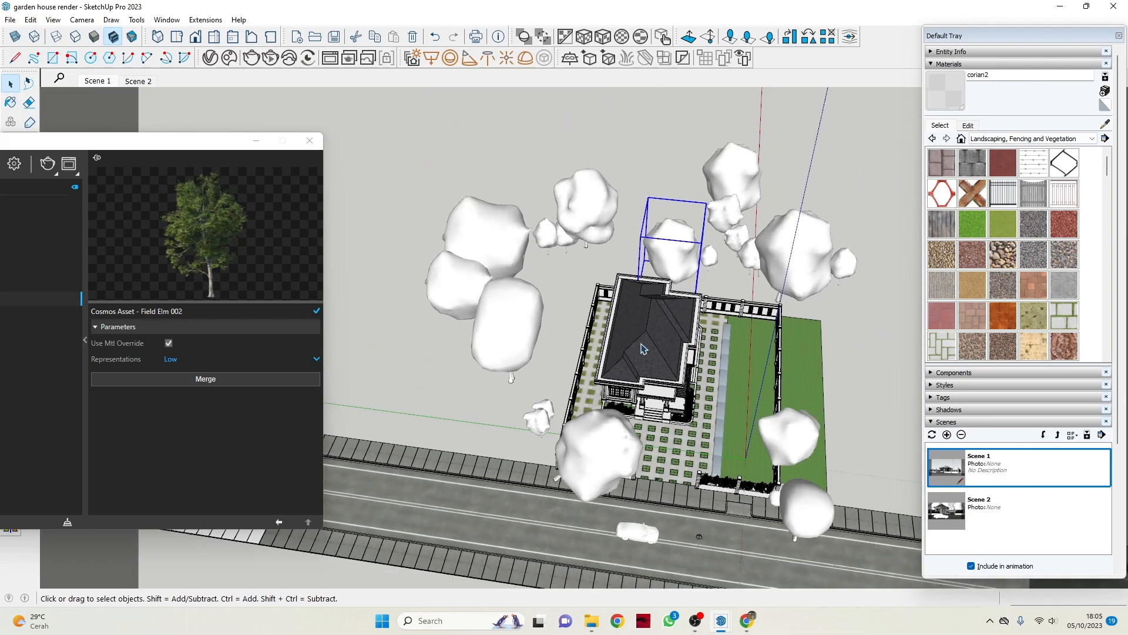
scroll(799, 276, up, 6)
click(722, 258)
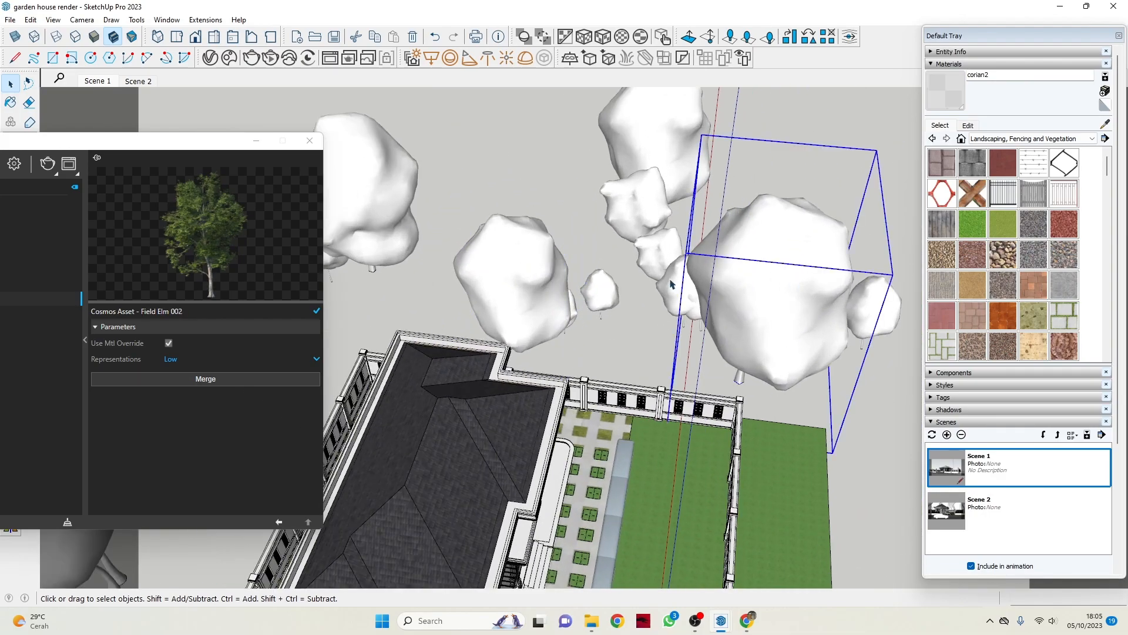
click(669, 279)
click(639, 203)
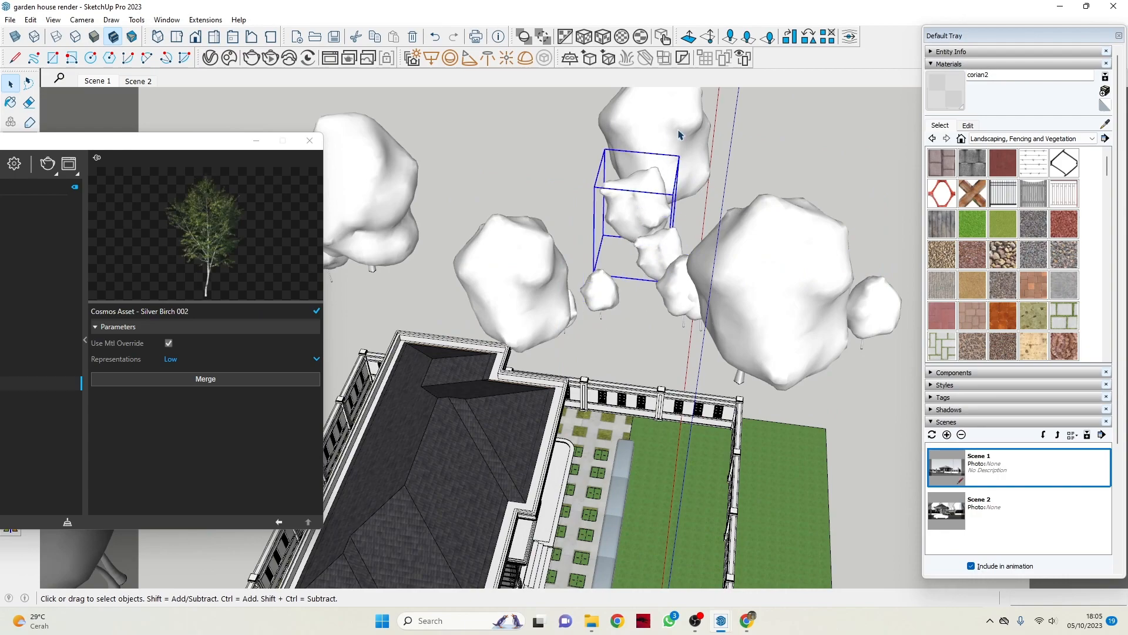
click(679, 130)
click(874, 305)
click(675, 112)
click(871, 305)
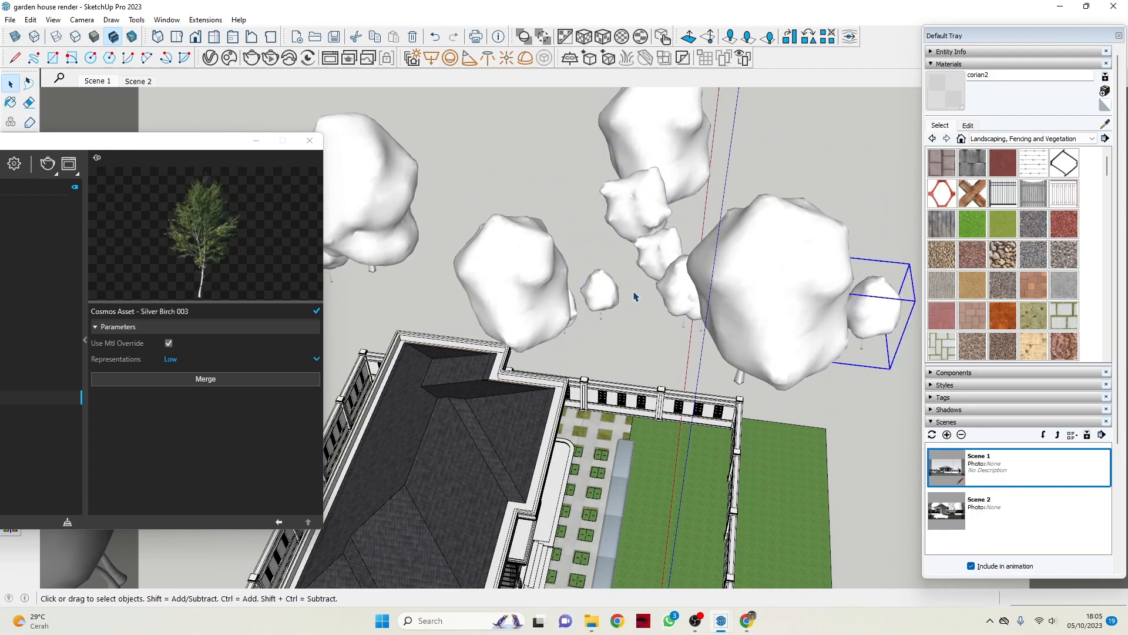
click(608, 291)
click(576, 315)
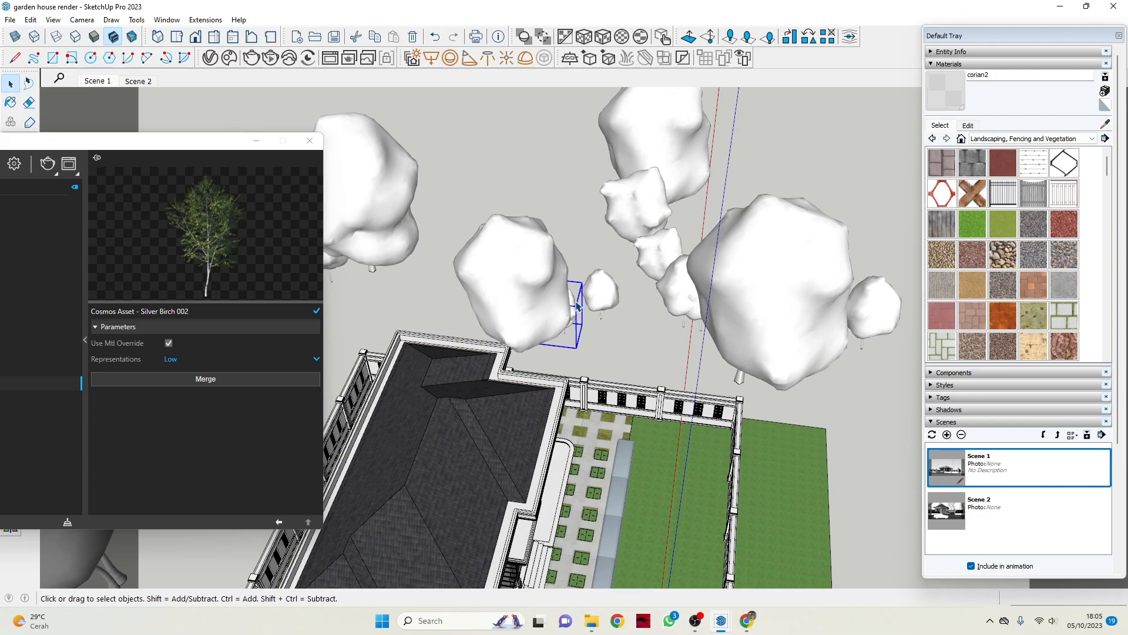
Inspect the Cosmos assets of the two trees and the shrub at the lawn's street corner.
scroll(578, 306, down, 5)
middle_drag(578, 308, 659, 361)
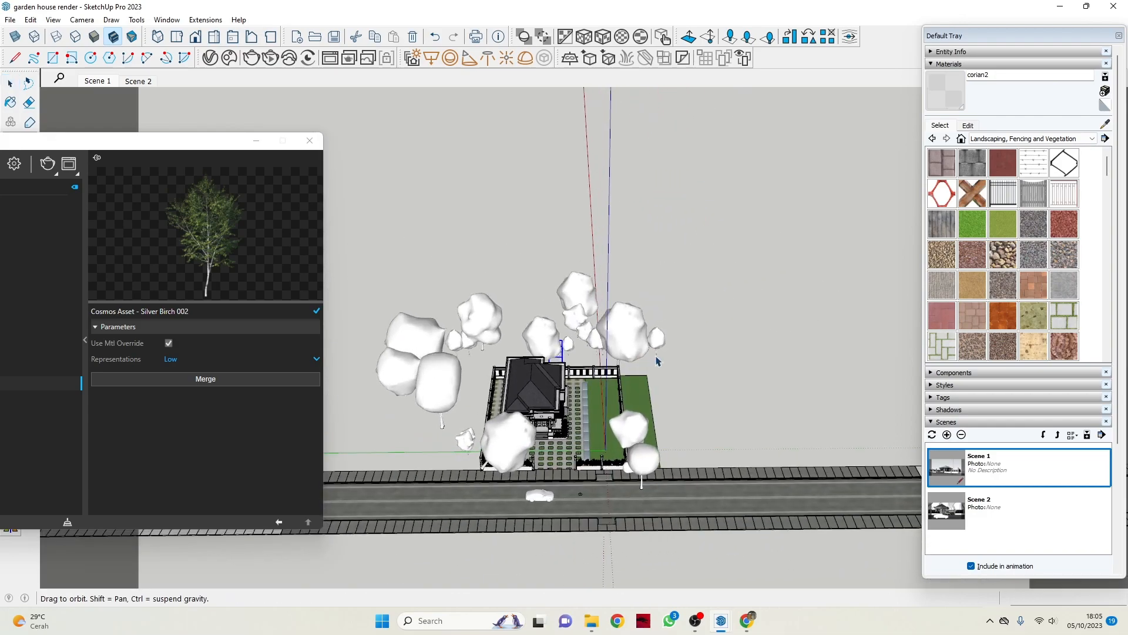
scroll(635, 440, up, 2)
scroll(635, 439, up, 3)
click(608, 425)
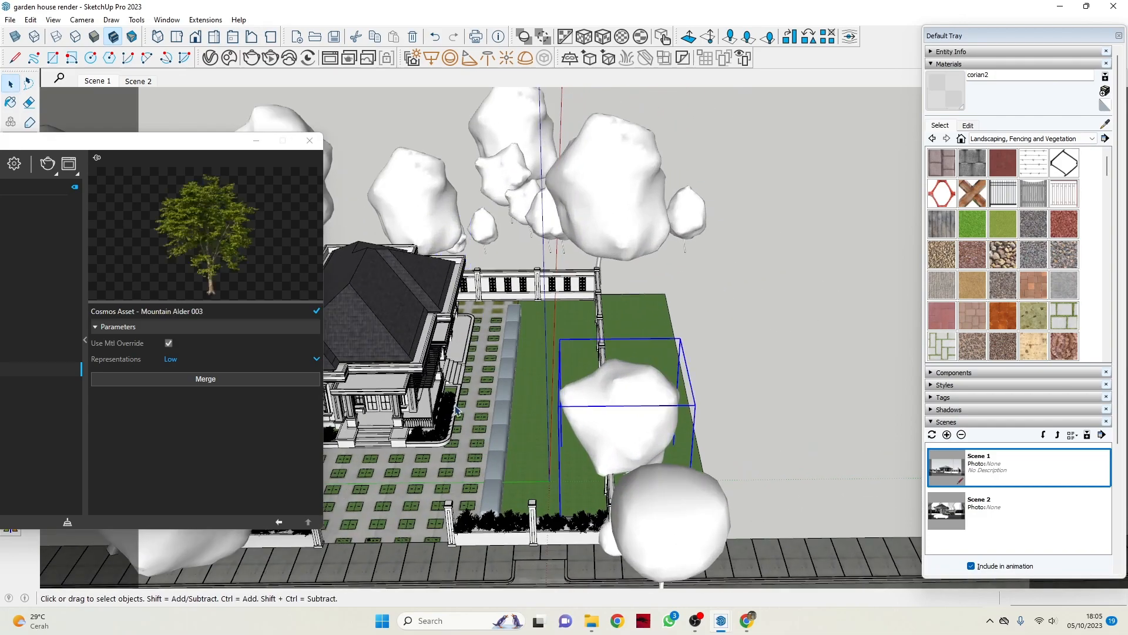
scroll(652, 356, down, 5)
middle_drag(652, 356, 682, 388)
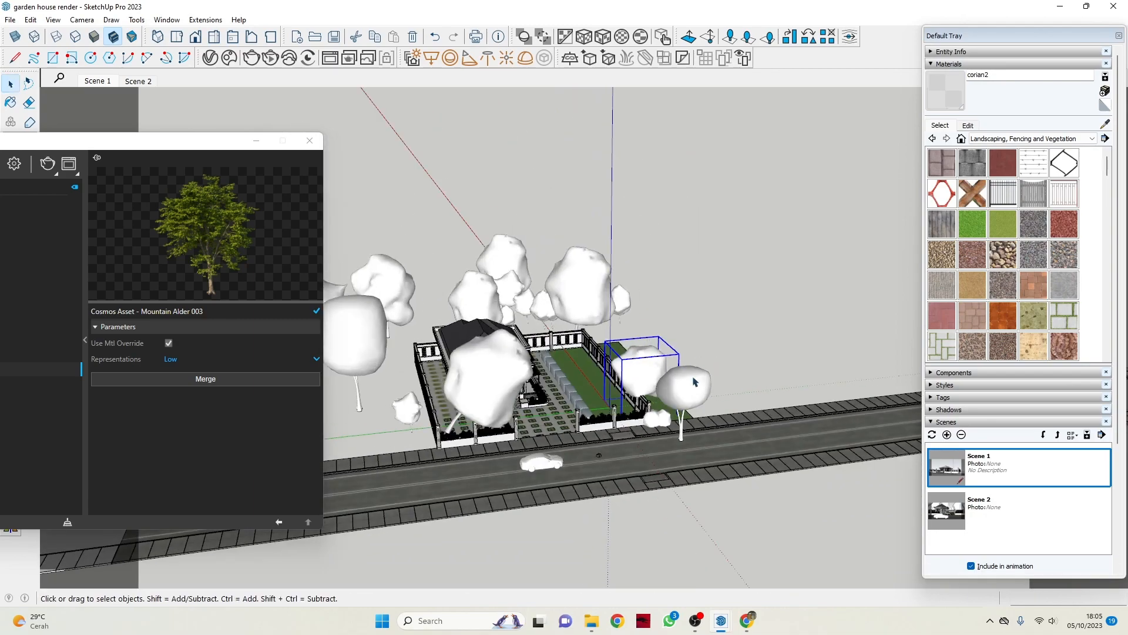
scroll(690, 400, up, 4)
click(690, 400)
click(641, 447)
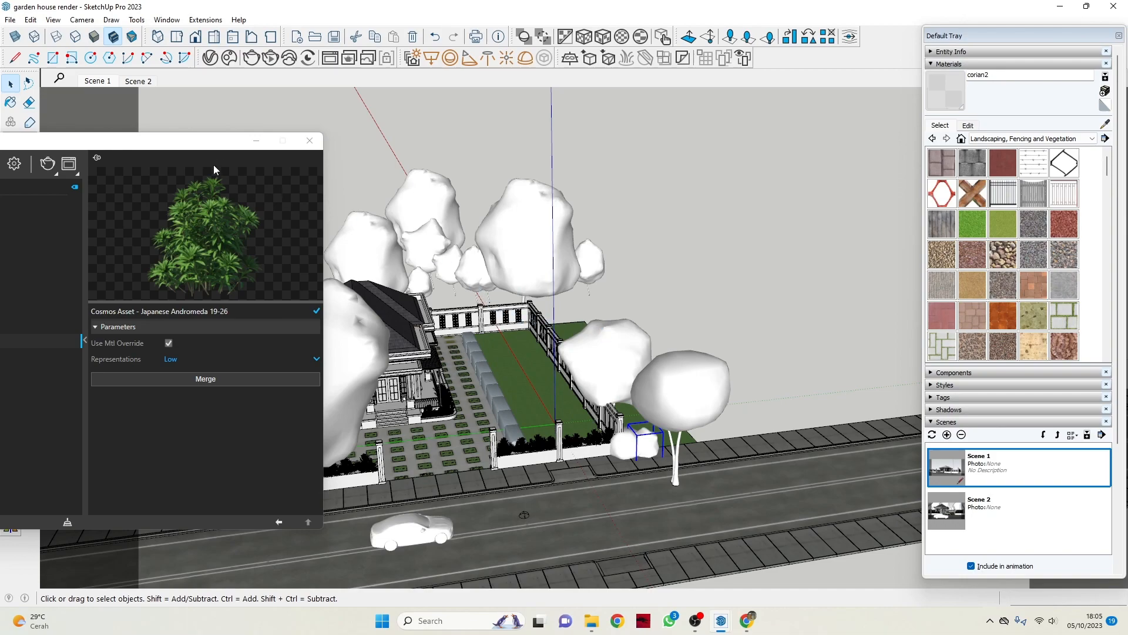
Select the car on the road and view its Cosmos asset entry.
scroll(749, 304, down, 5)
middle_drag(718, 310, 567, 412)
scroll(567, 410, up, 6)
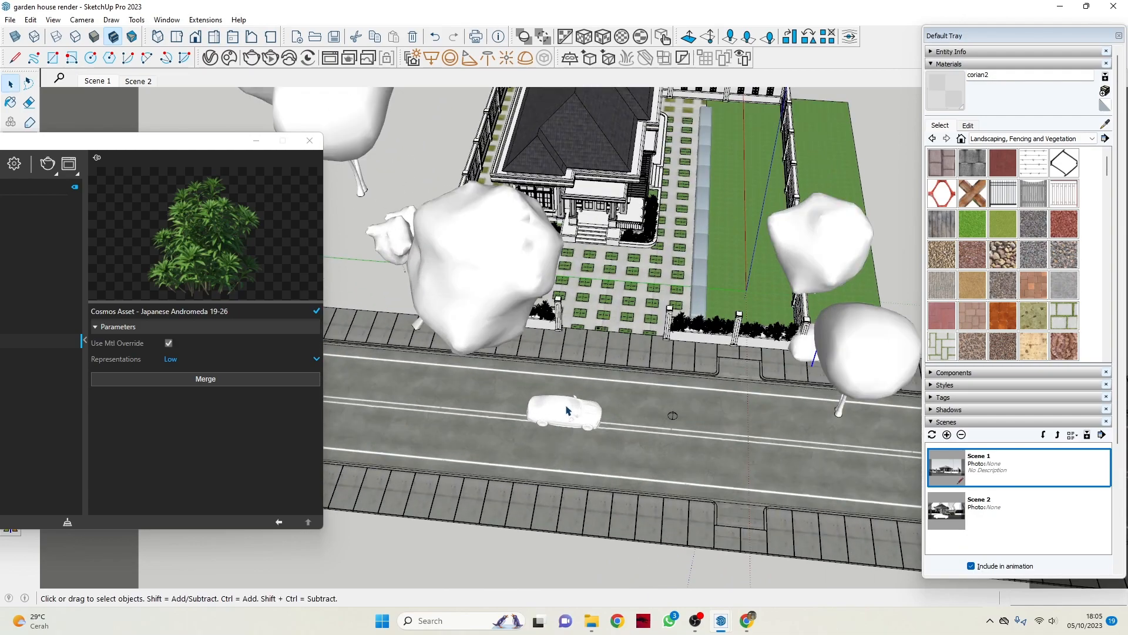
click(567, 410)
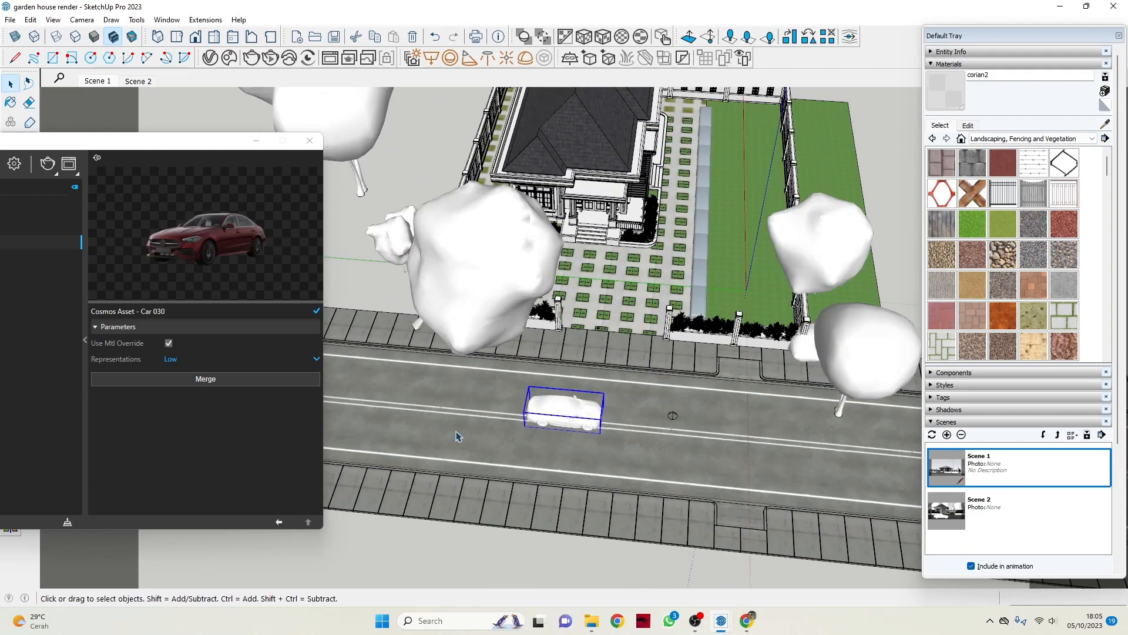
Open the Chaos Cosmos Browser beside the model and show the Indoor plants subcategory of Vegetation.
click(247, 58)
drag(209, 41, 930, 44)
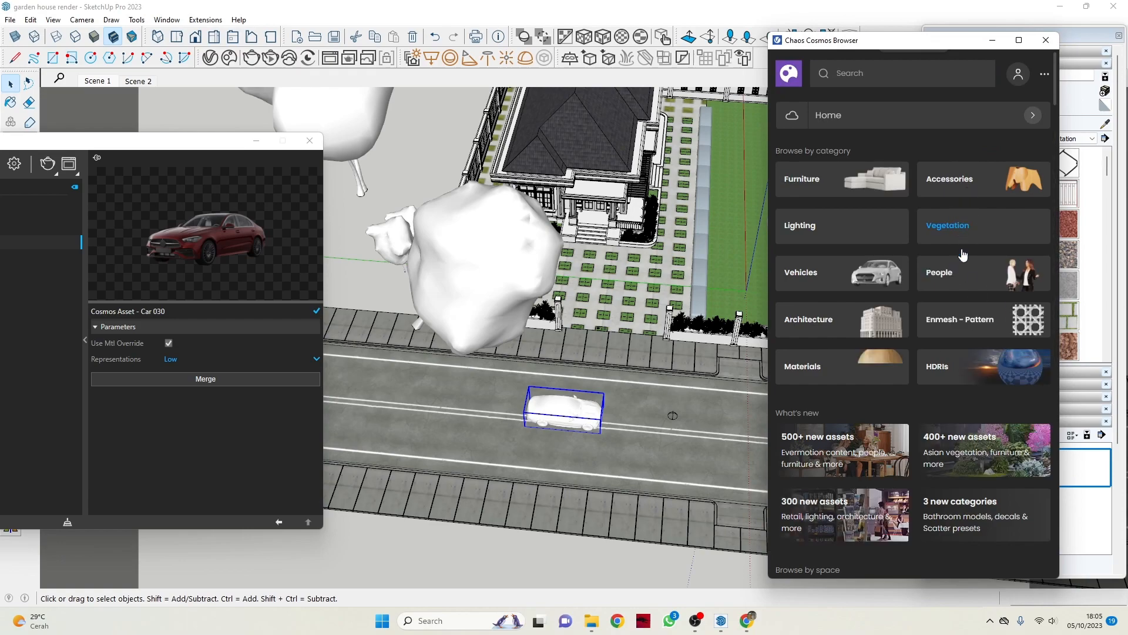
click(955, 228)
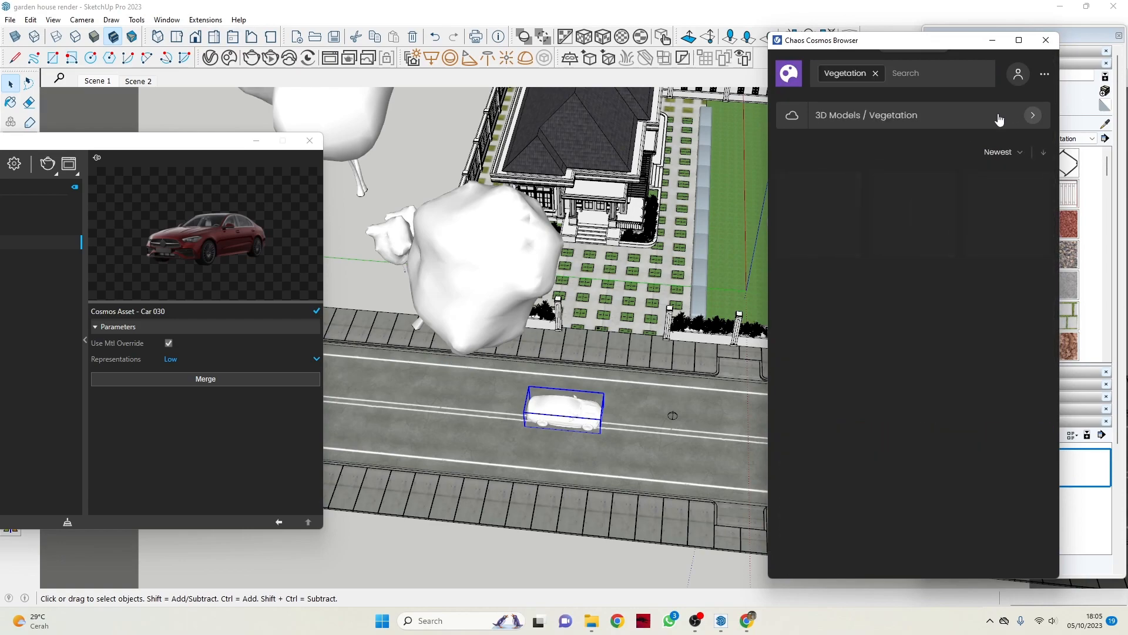
click(1033, 116)
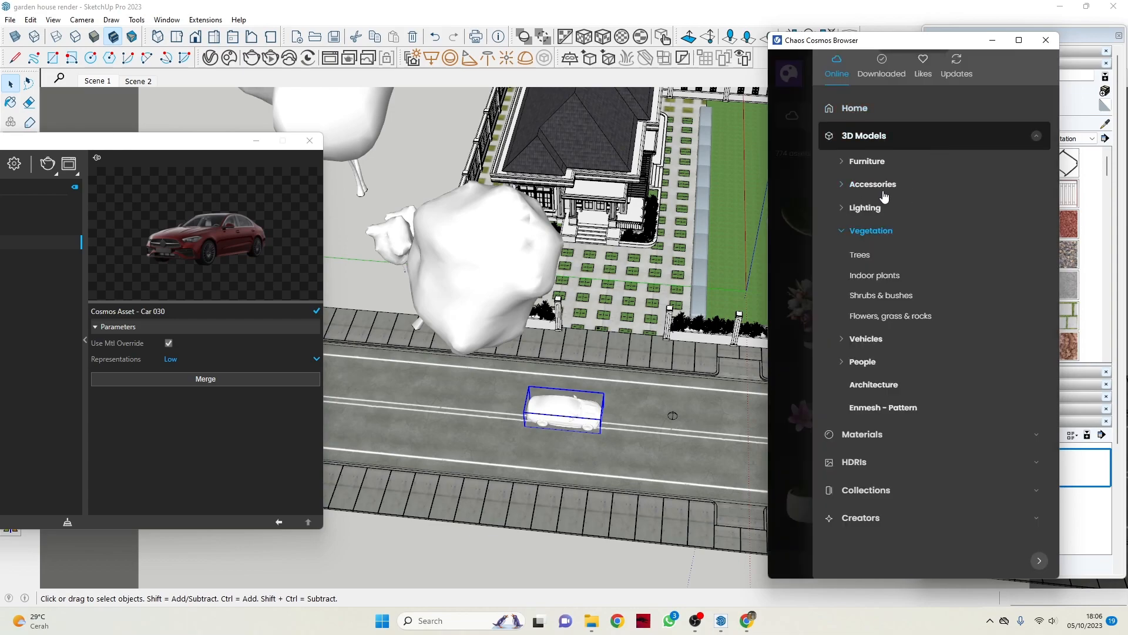
click(875, 275)
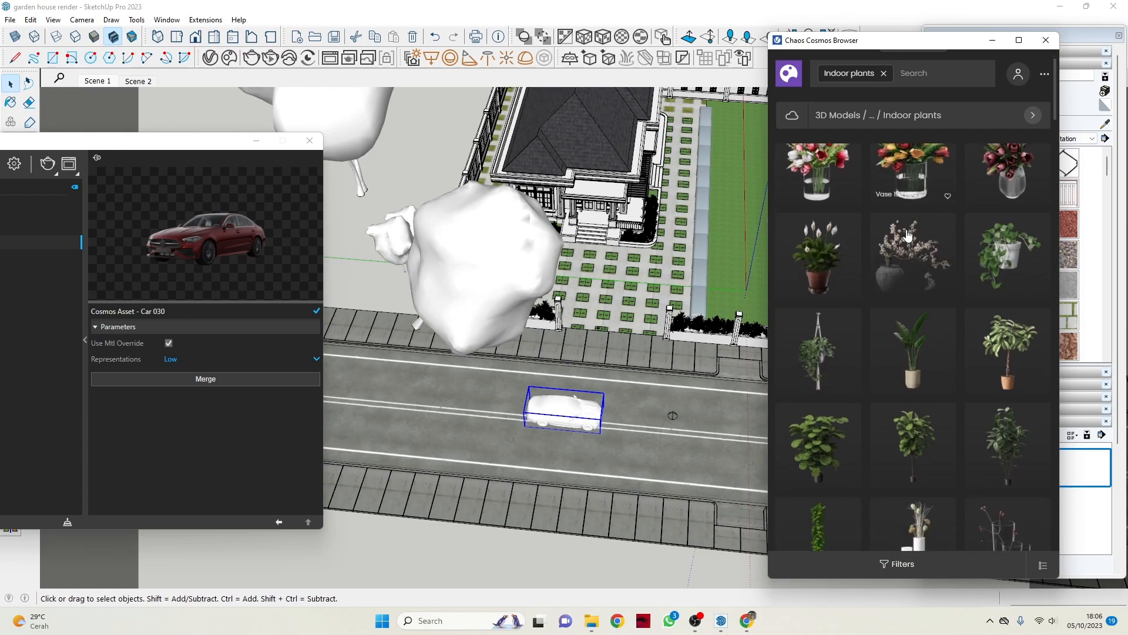
Look through the indoor plant models, and switch the Cosmos listing to Shrubs & bushes.
scroll(910, 247, down, 3)
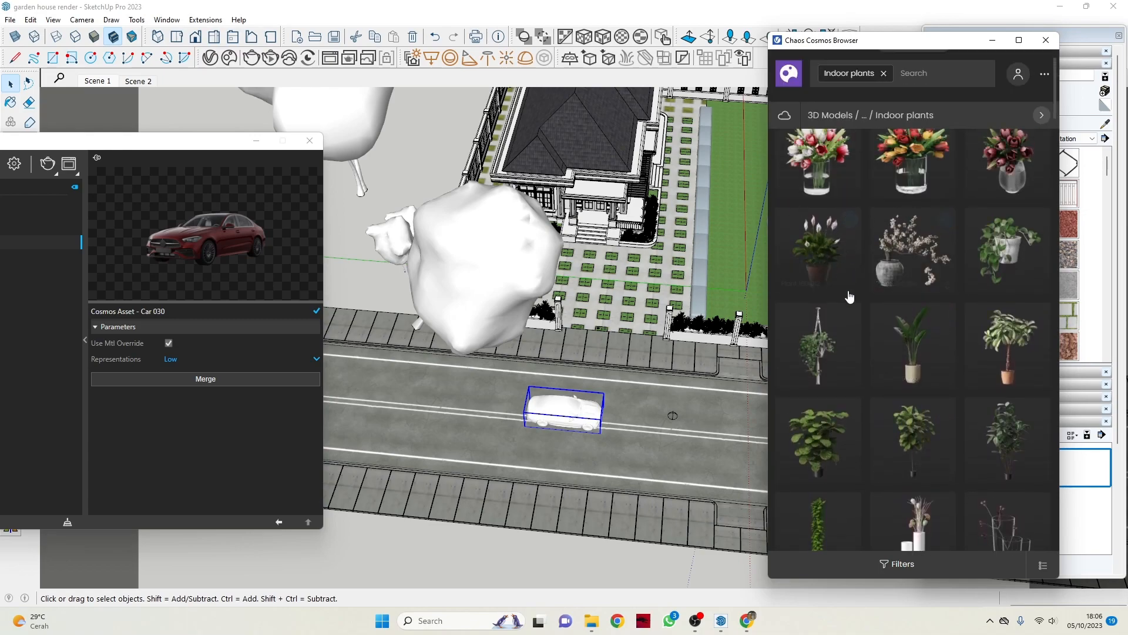
scroll(911, 247, down, 5)
scroll(927, 249, down, 3)
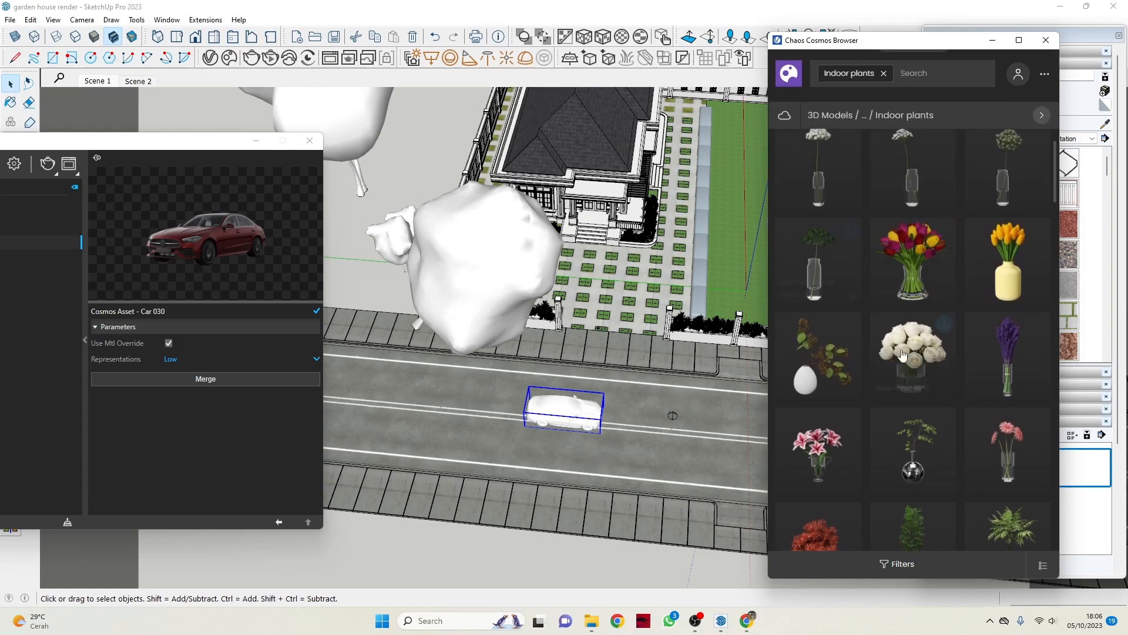
scroll(851, 251, up, 1)
scroll(852, 251, up, 5)
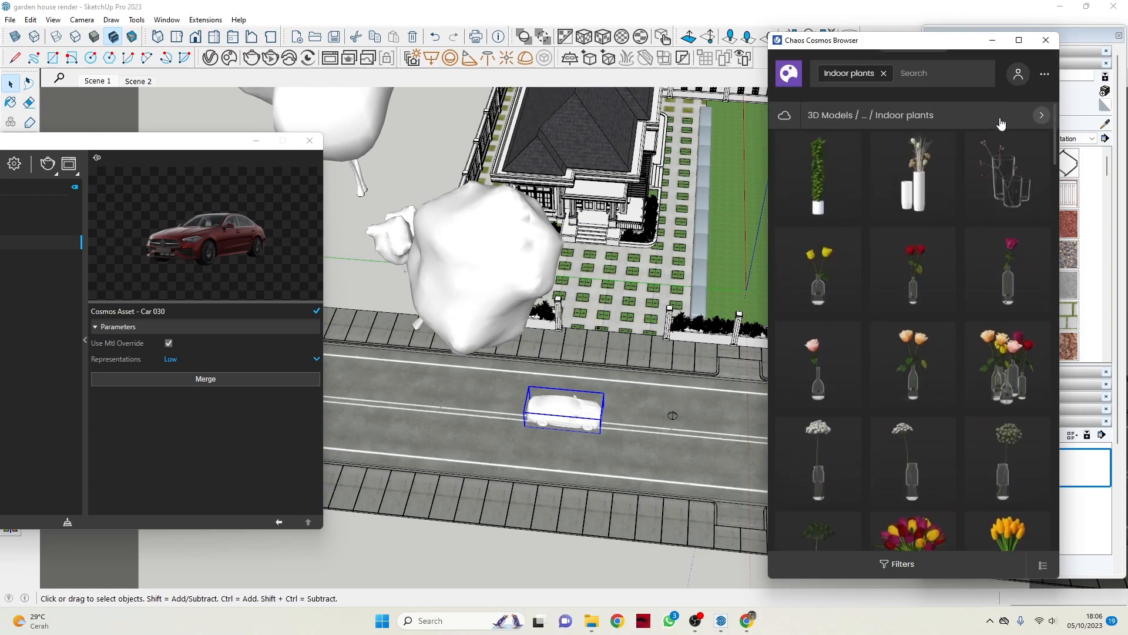
click(1041, 115)
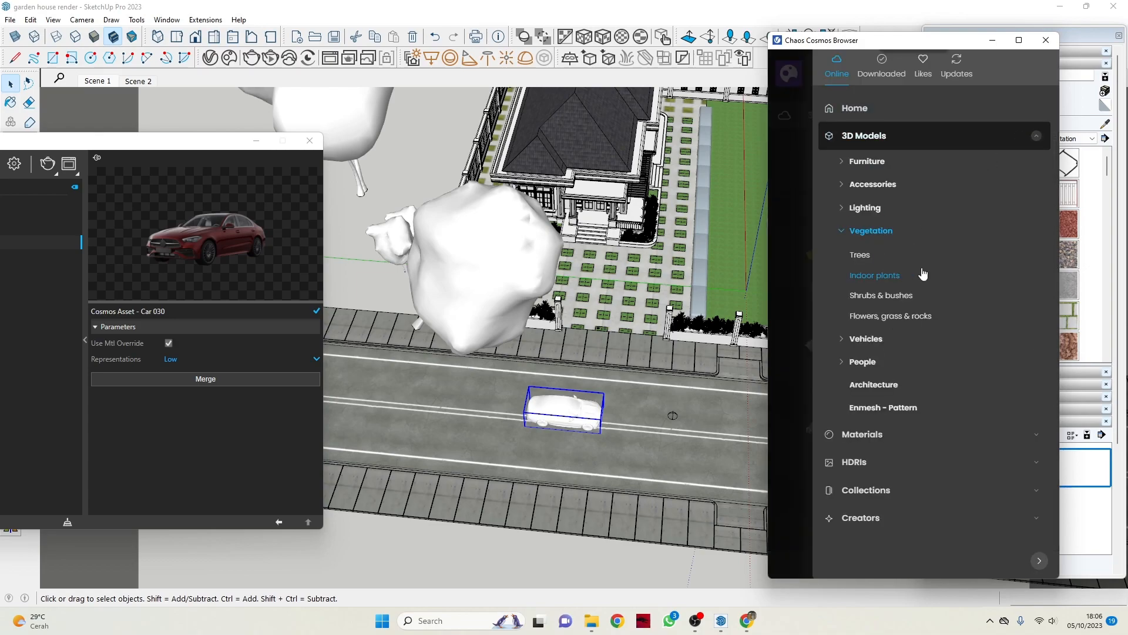
click(891, 299)
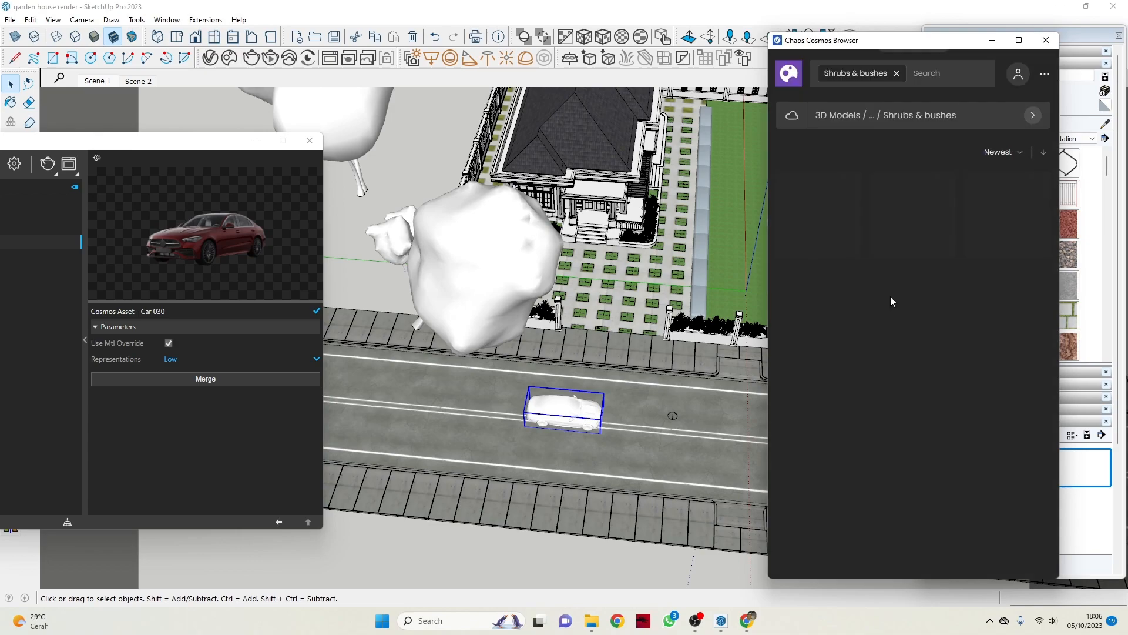
Browse the Cosmos Materials category with its subcategories and asset thumbnails, and close the Chaos Cosmos Browser.
click(1035, 120)
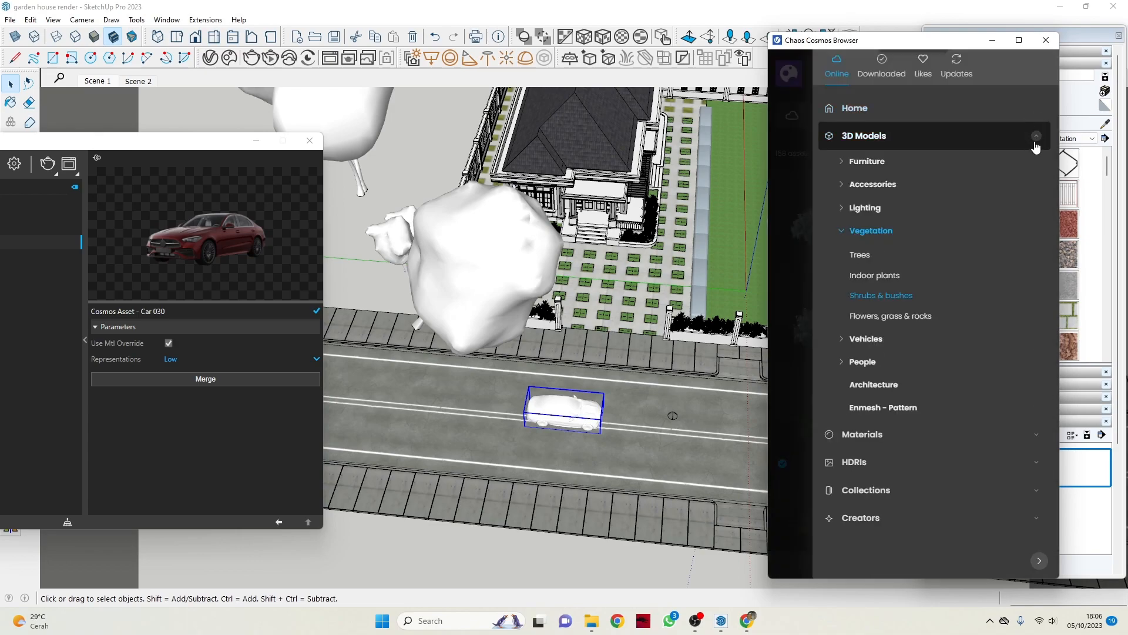
click(1037, 140)
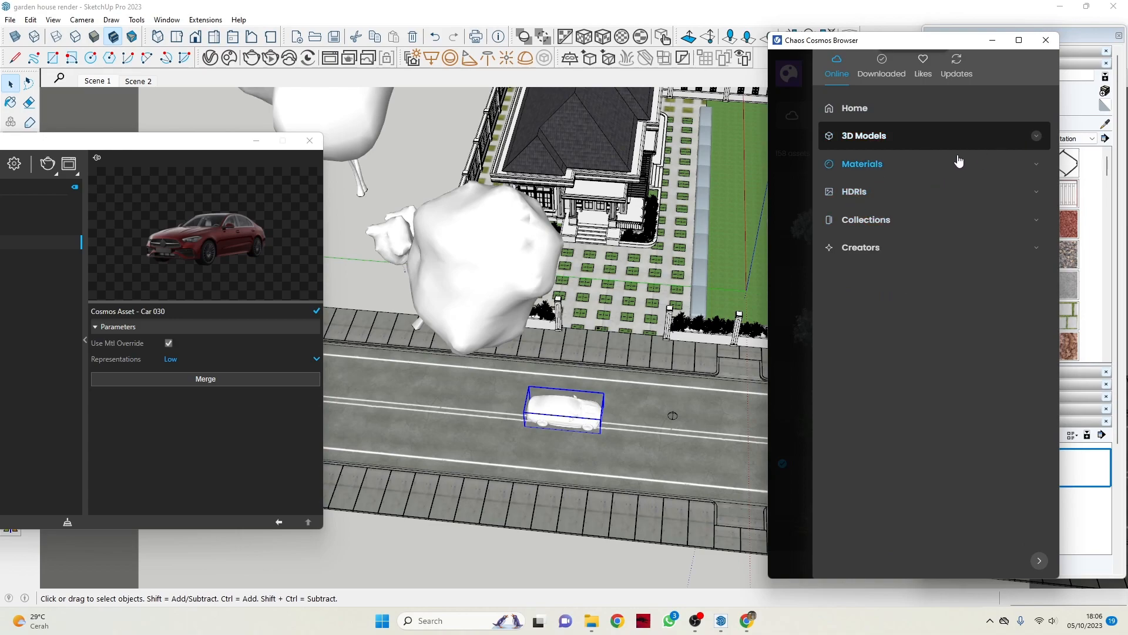
click(952, 173)
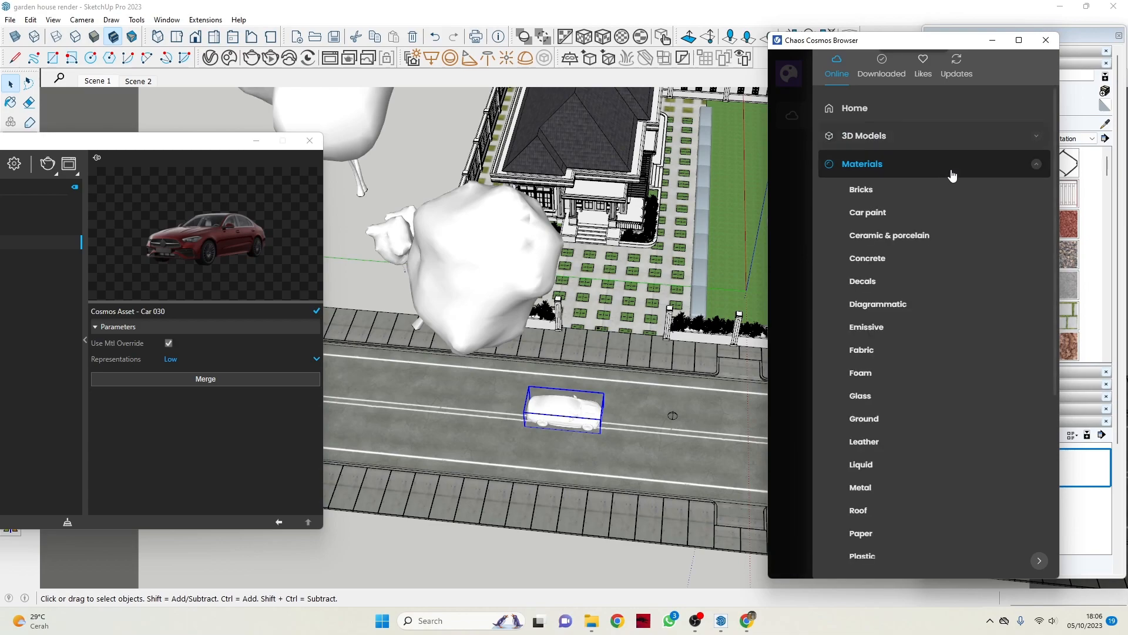
click(881, 68)
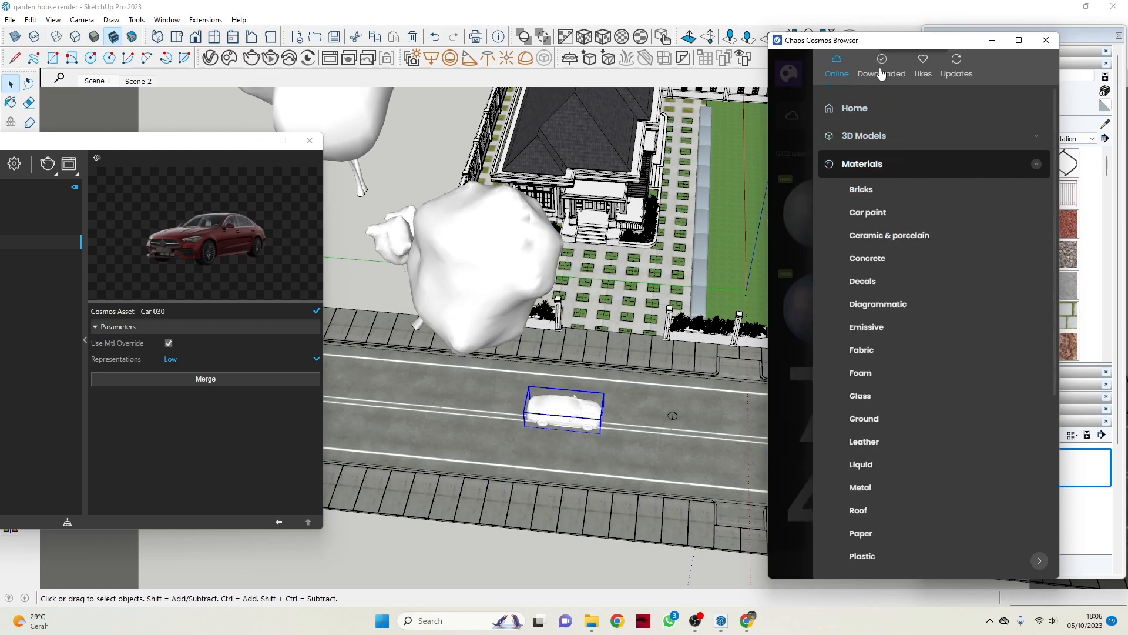
click(836, 69)
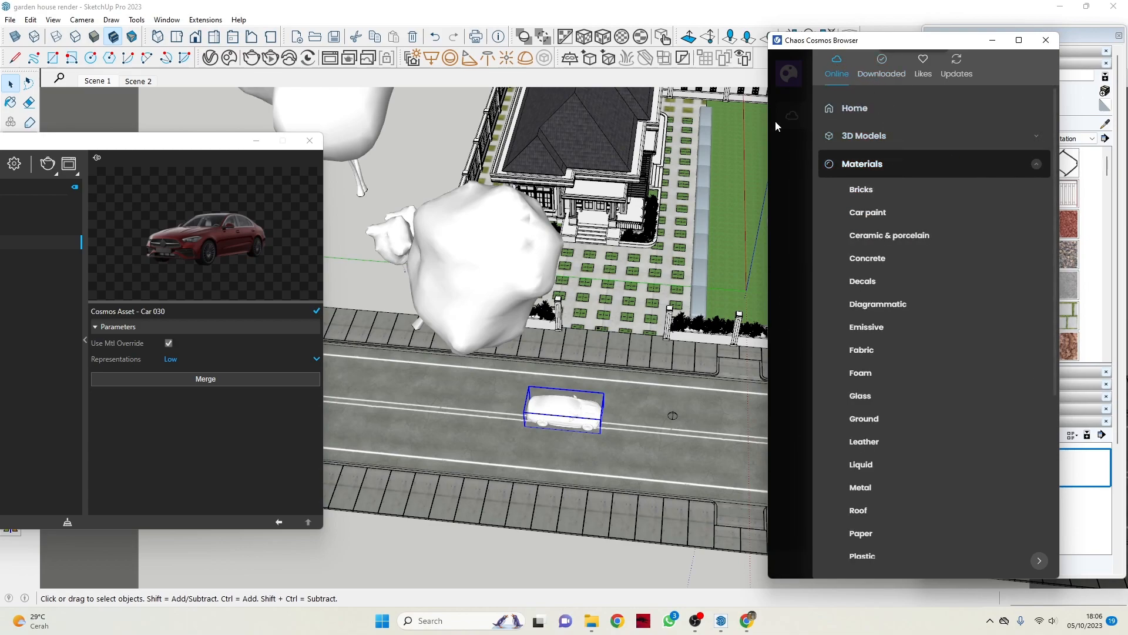
click(796, 166)
scroll(850, 210, down, 15)
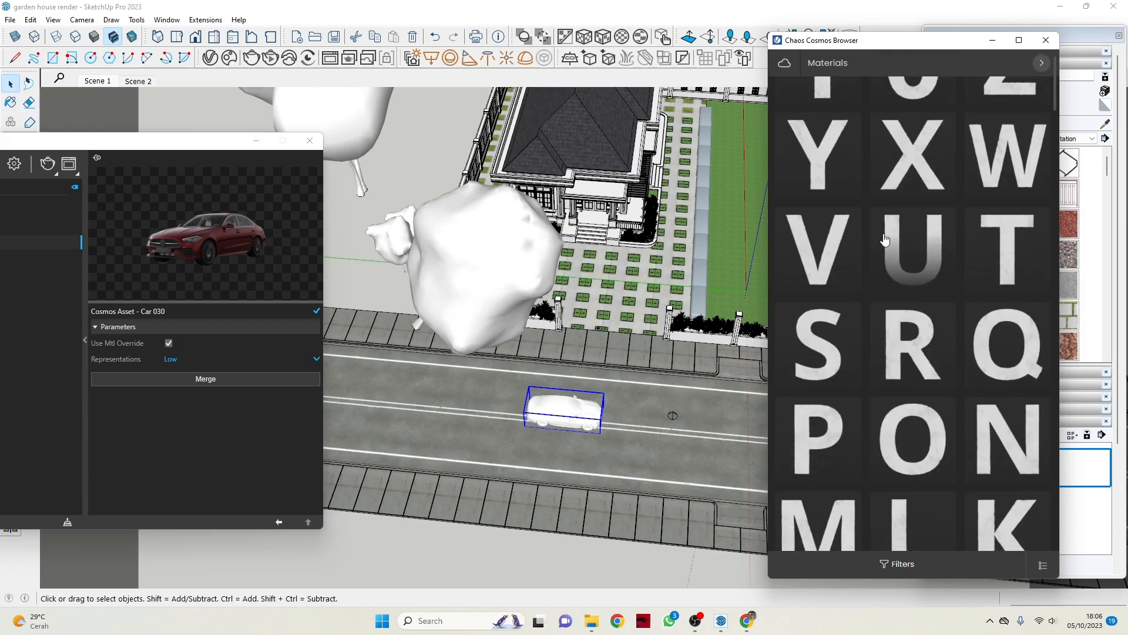
scroll(680, 318, up, 2)
scroll(680, 318, up, 5)
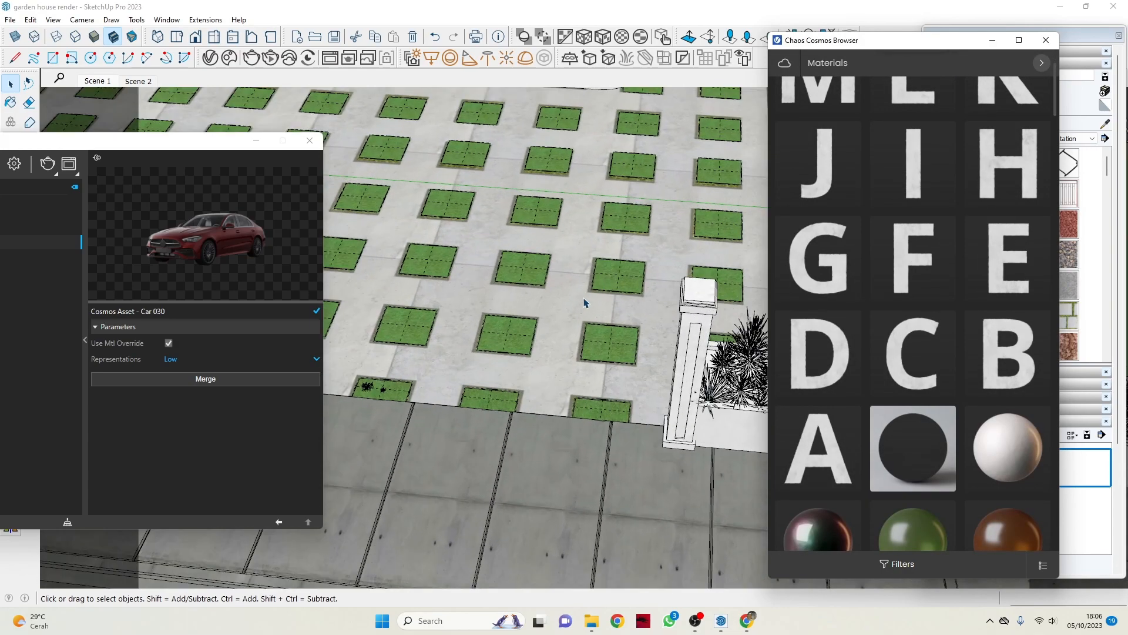
click(1041, 62)
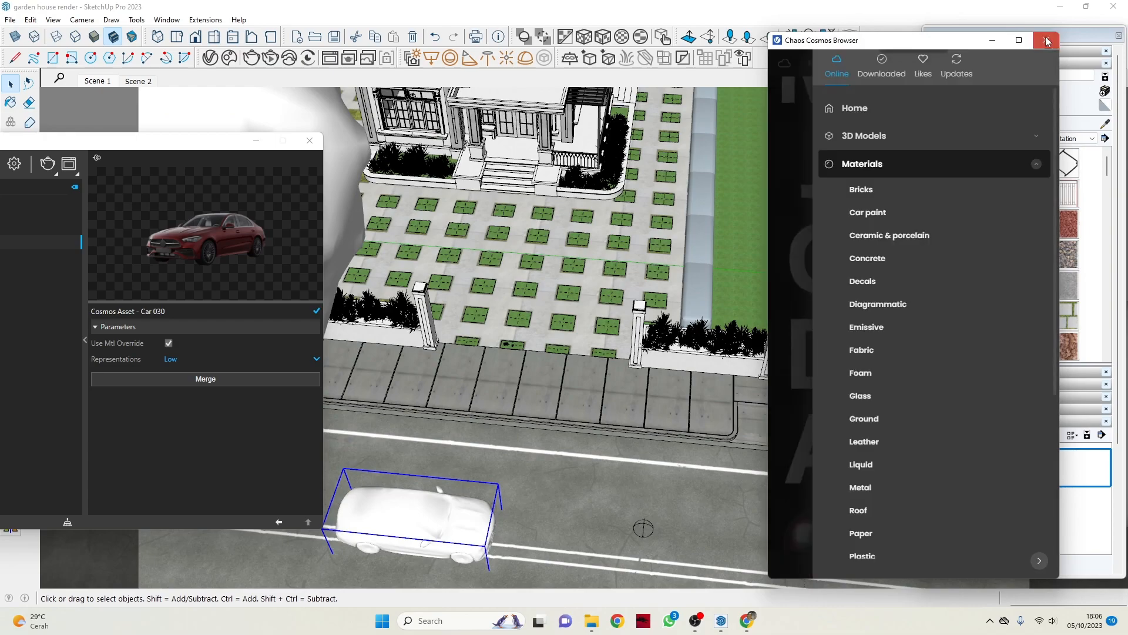
click(1046, 40)
Select a plant in the front fence planter by the lawn to identify its Cosmos asset.
scroll(493, 301, down, 3)
scroll(588, 302, up, 5)
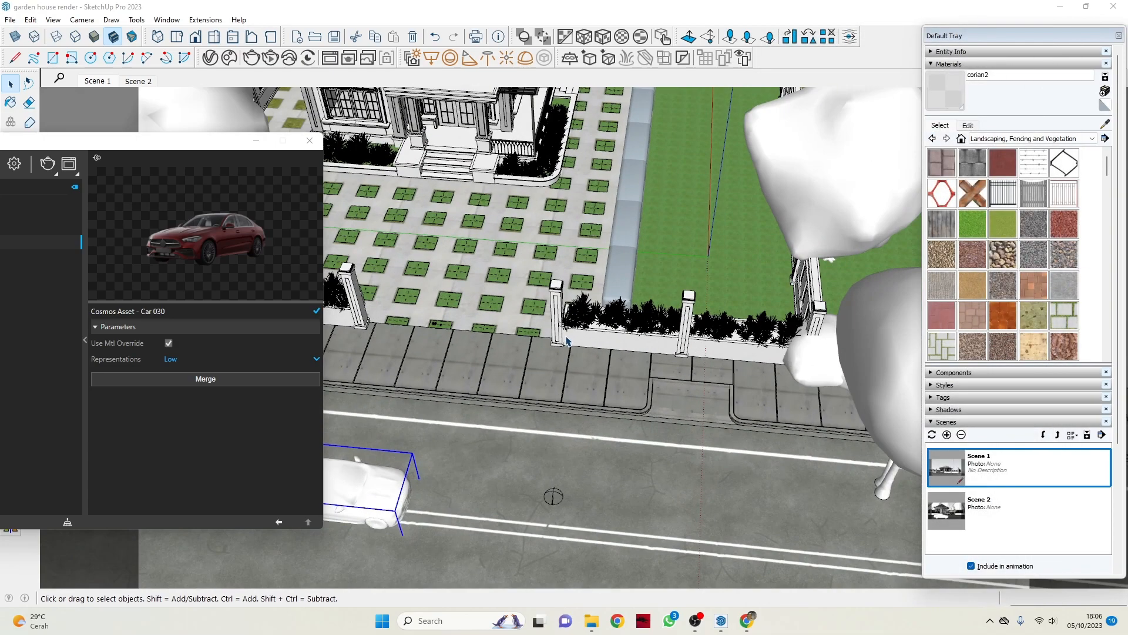
click(634, 303)
scroll(529, 305, down, 2)
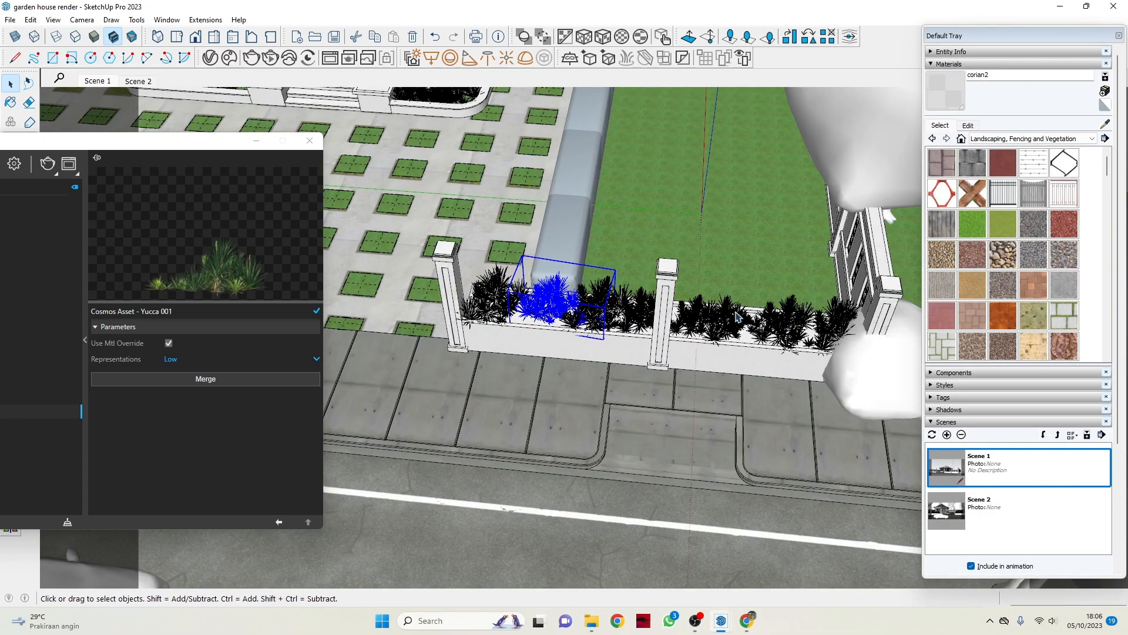
Select the trees beside the front fence to identify their Chaos Cosmos assets.
click(877, 167)
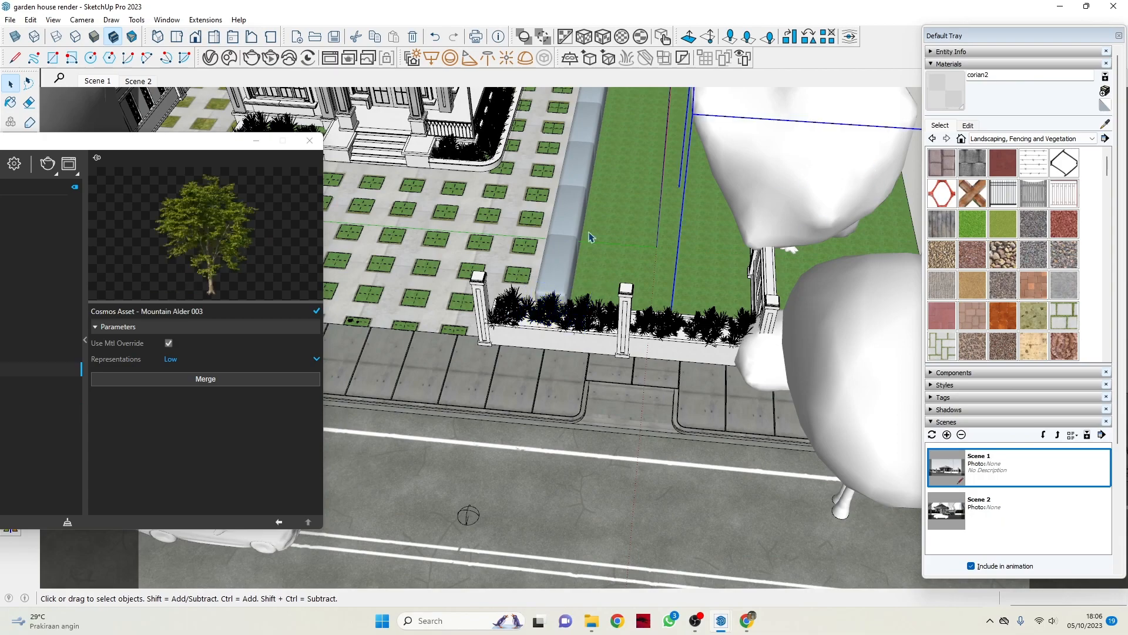
scroll(706, 311, down, 2)
click(724, 322)
scroll(724, 322, down, 5)
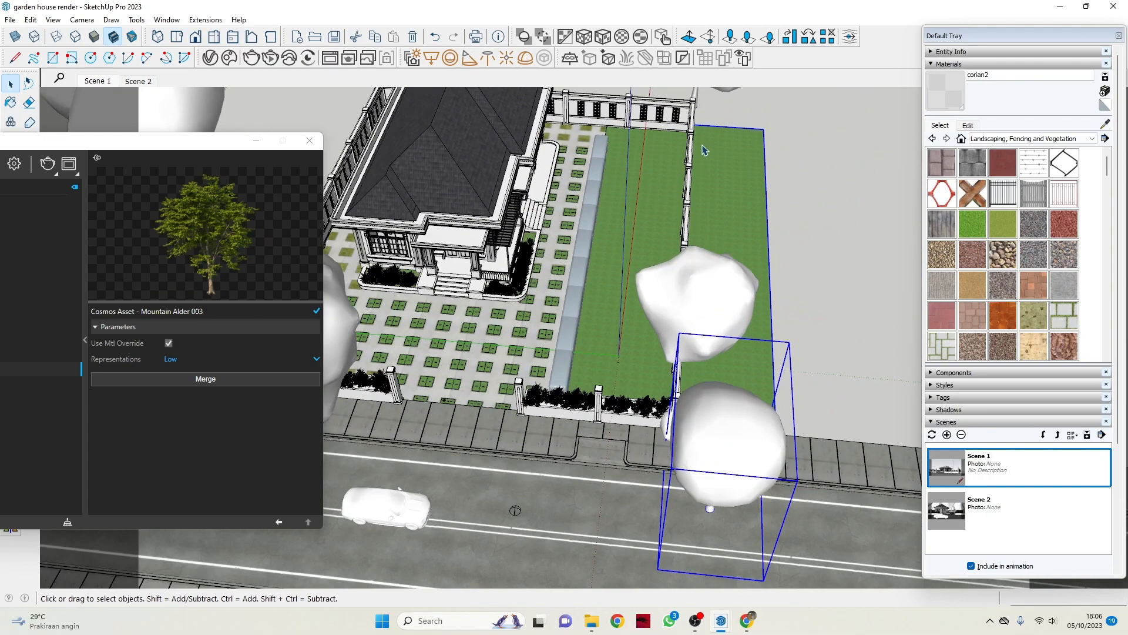
scroll(703, 297, down, 2)
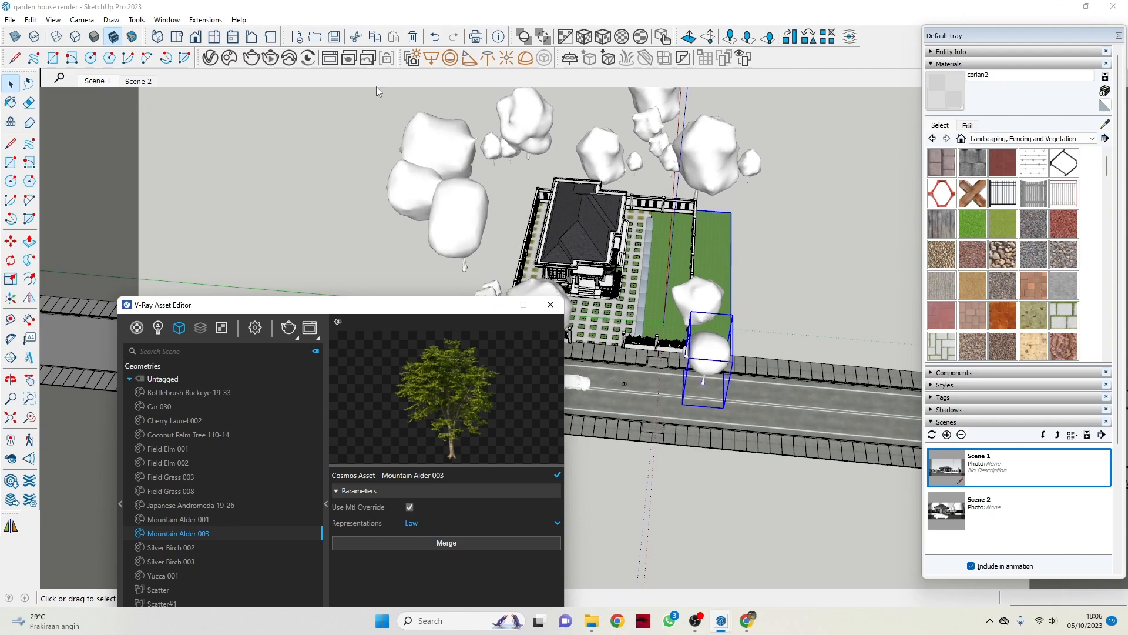
Show the Scene 1 camera view and switch to Scene 2, with the V-Ray Asset Editor moved clear of the house.
drag(410, 311, 415, 341)
click(102, 85)
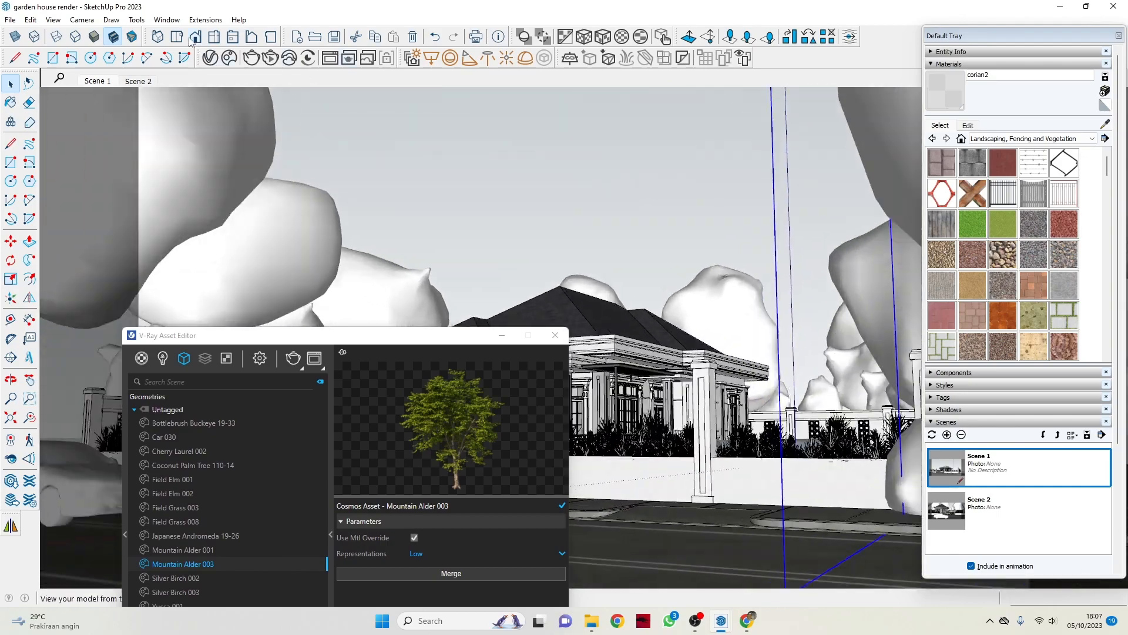
click(147, 83)
drag(289, 335, 801, 128)
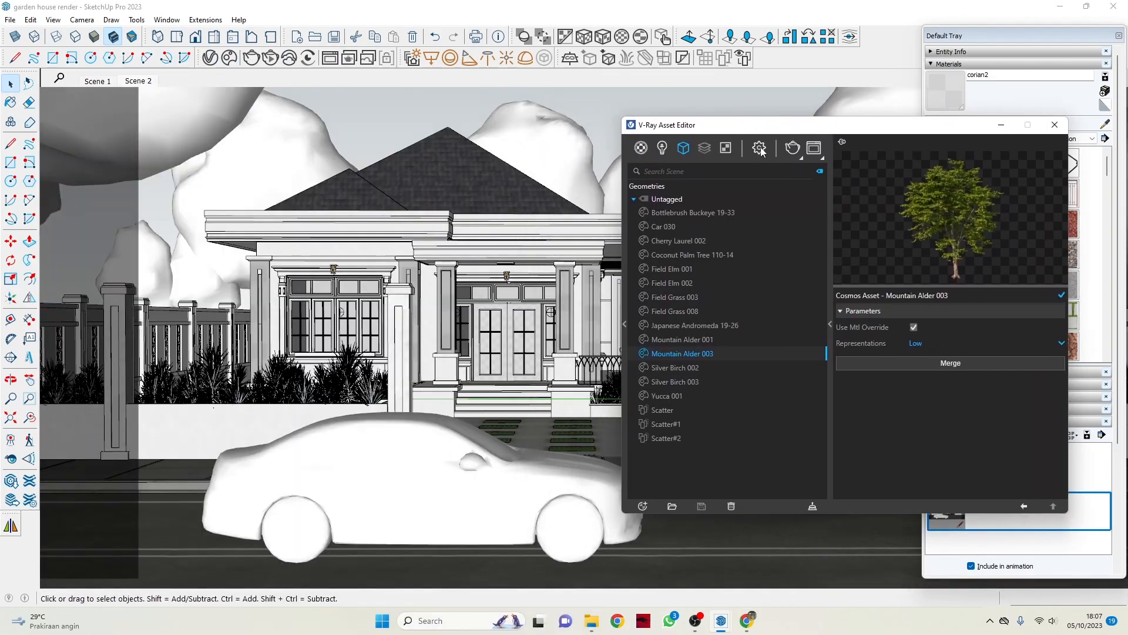
Open the V-Ray render settings and examine the Camera and Render Output options, including exposure, image size and aspect ratio.
click(760, 149)
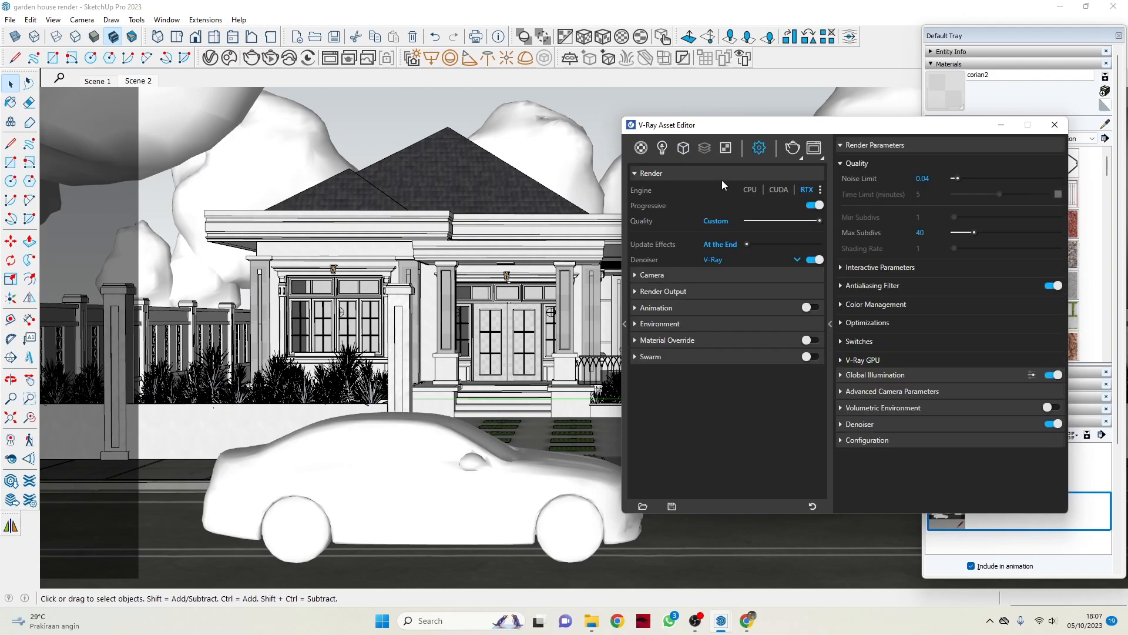
click(652, 275)
scroll(675, 304, down, 1)
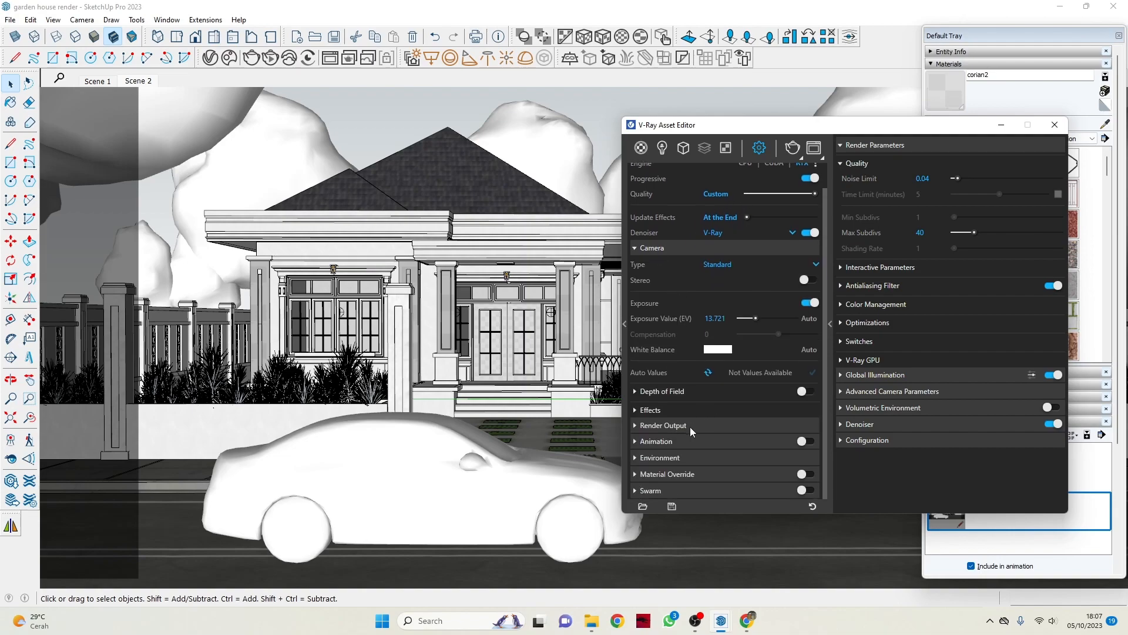
click(689, 427)
scroll(712, 364, down, 2)
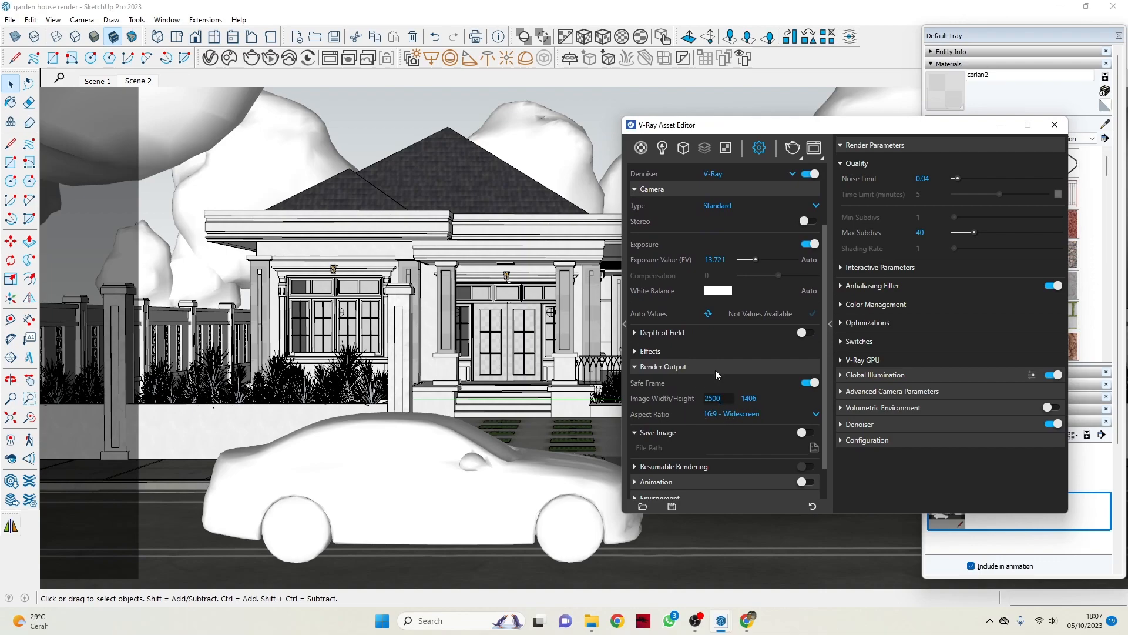
click(736, 416)
click(742, 417)
scroll(698, 354, down, 2)
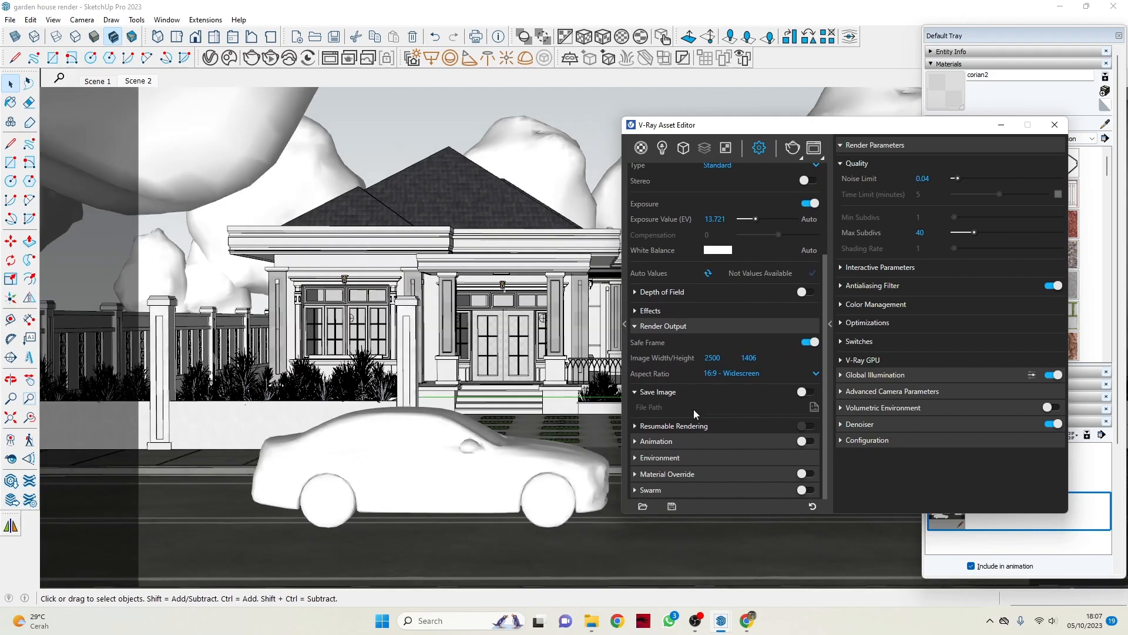
scroll(674, 442, up, 3)
scroll(679, 446, down, 3)
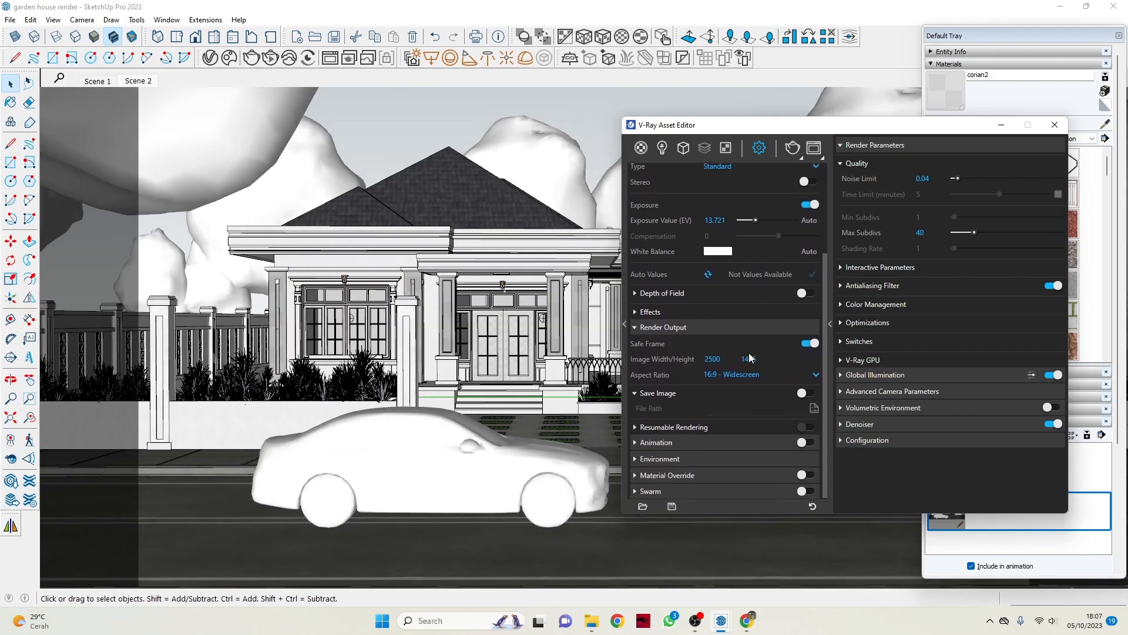
Expand the Environment render settings and open the bitmap texture assigned to GI.
click(677, 458)
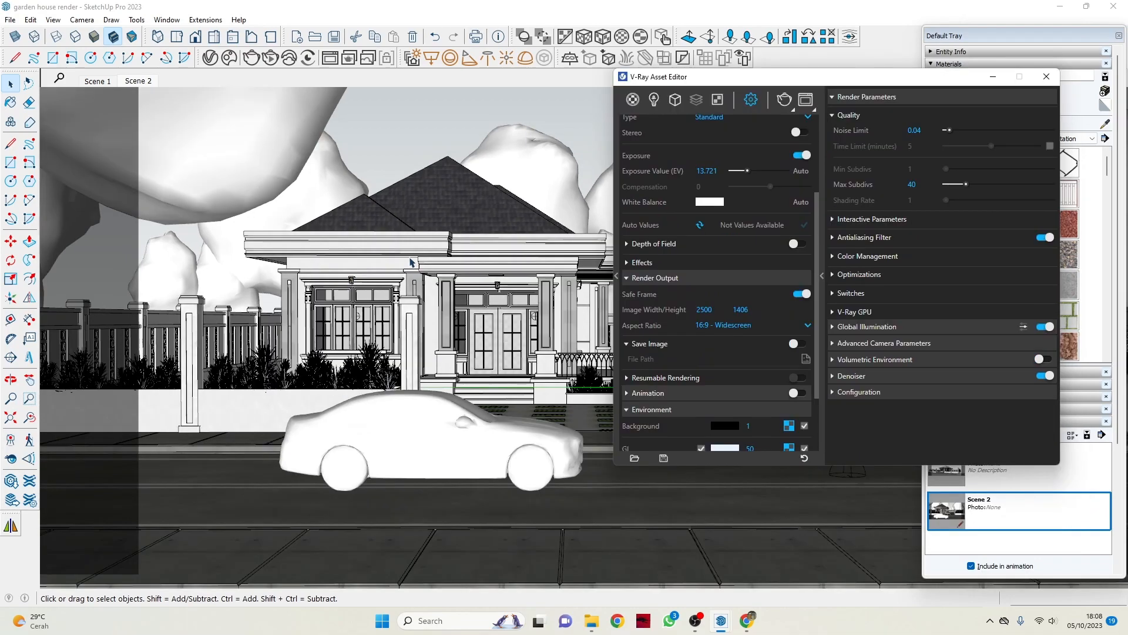
scroll(701, 376, down, 3)
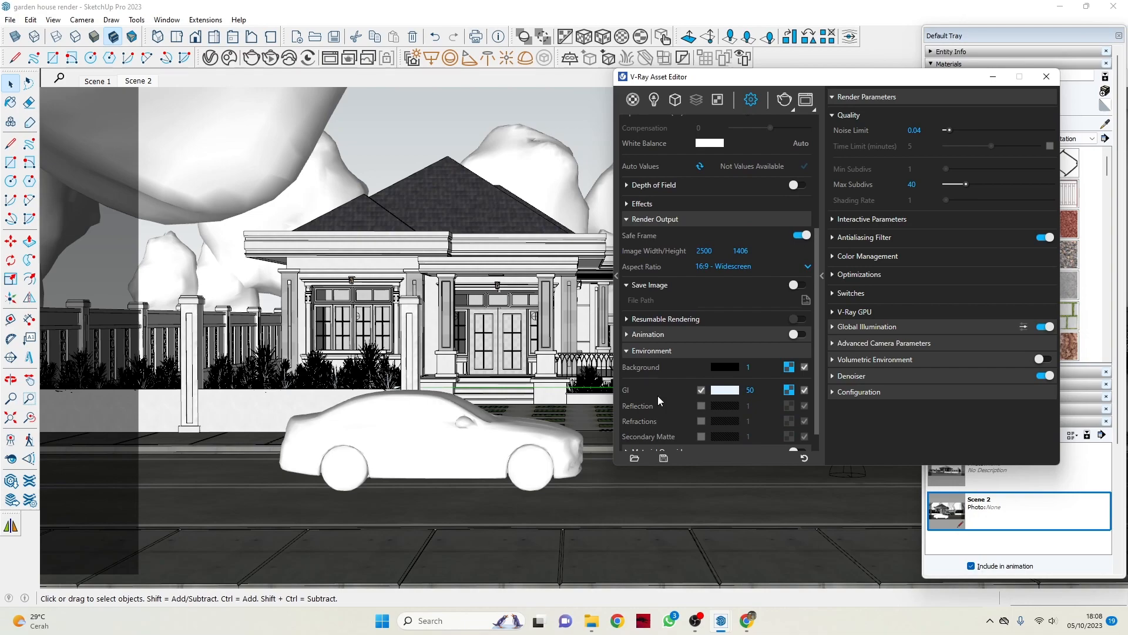
click(790, 389)
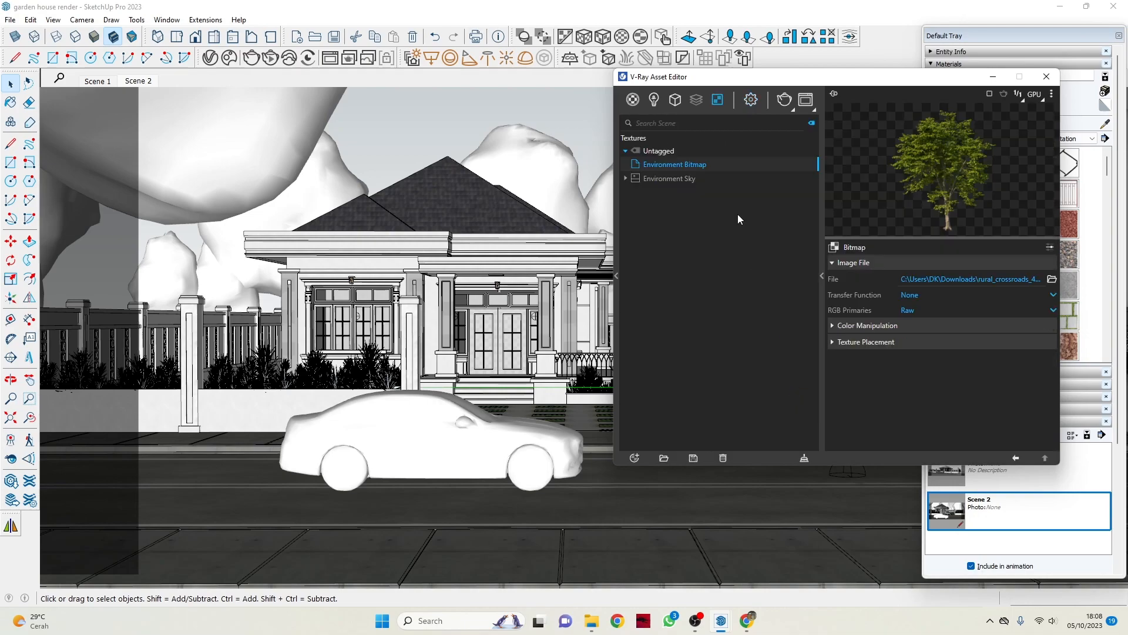
Browse the Downloads folder for HDR images for the environment bitmap, cancel, view the Color Manipulation options, and minimize the Asset Editor.
click(1052, 280)
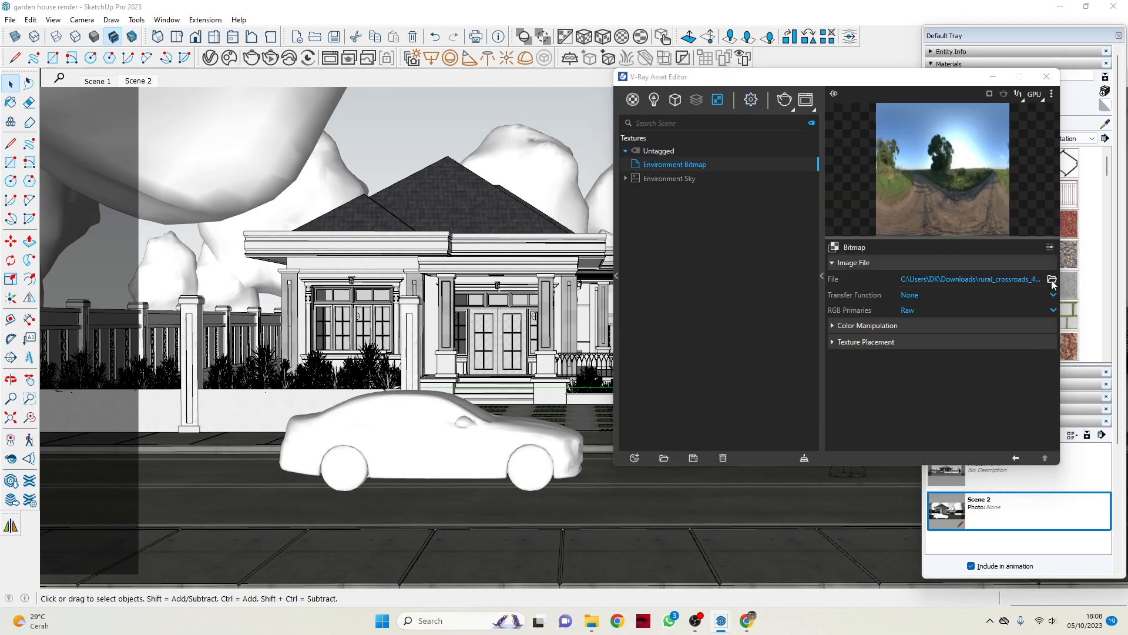
scroll(750, 288, down, 1)
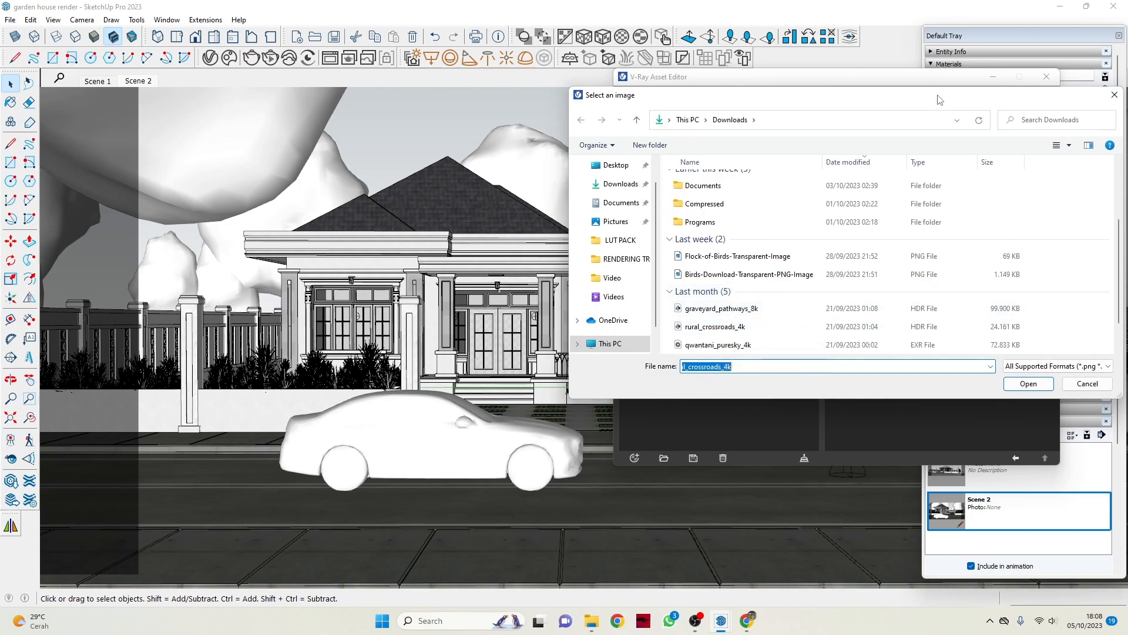
drag(938, 100, 651, 121)
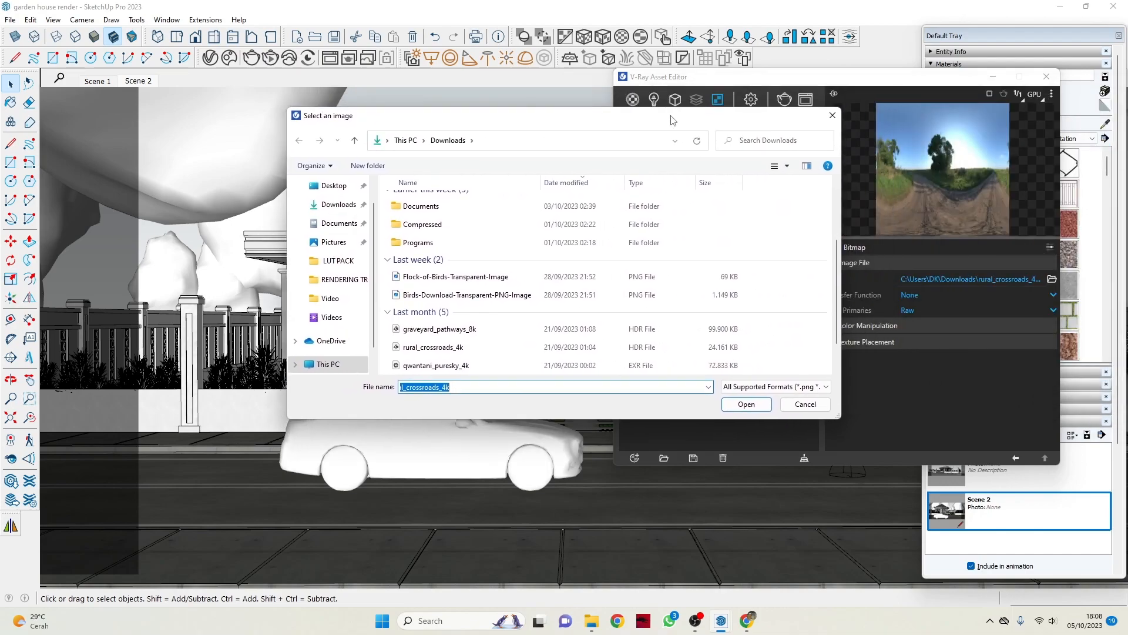
click(834, 115)
click(855, 326)
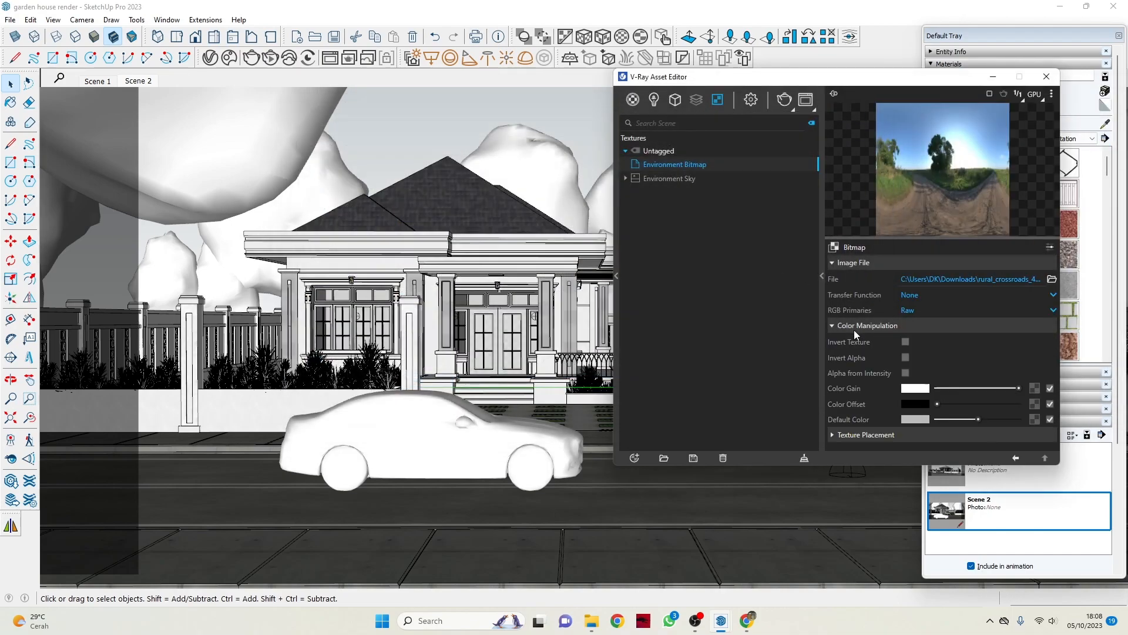
click(1000, 78)
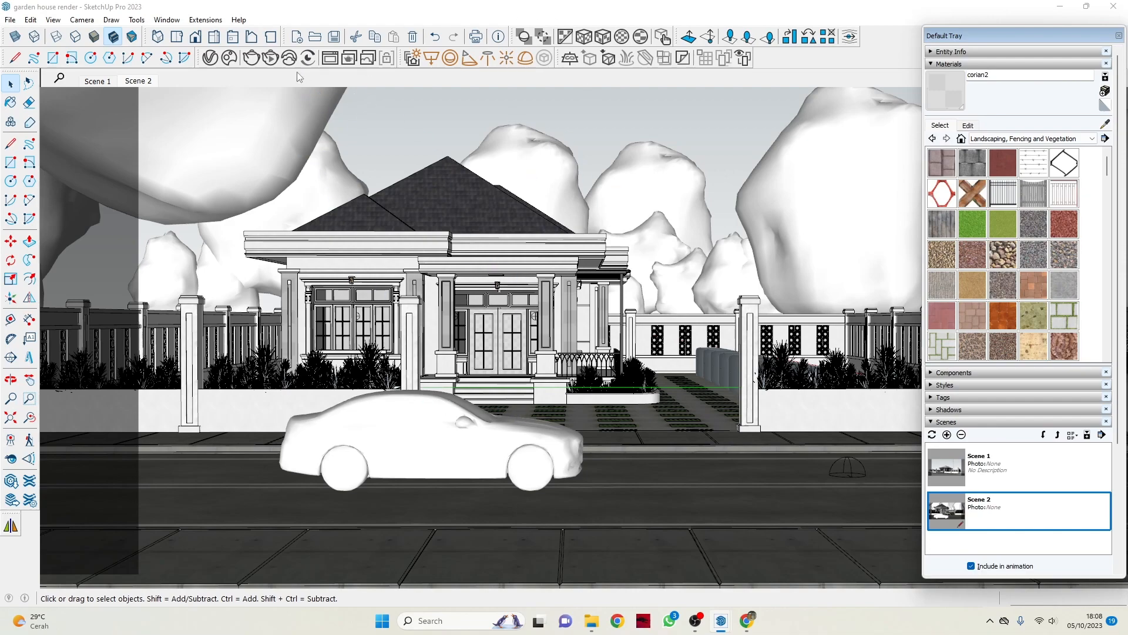
Reopen the V-Ray Asset Editor on the Lights list and examine the environment bitmap's Texture Placement settings.
click(211, 58)
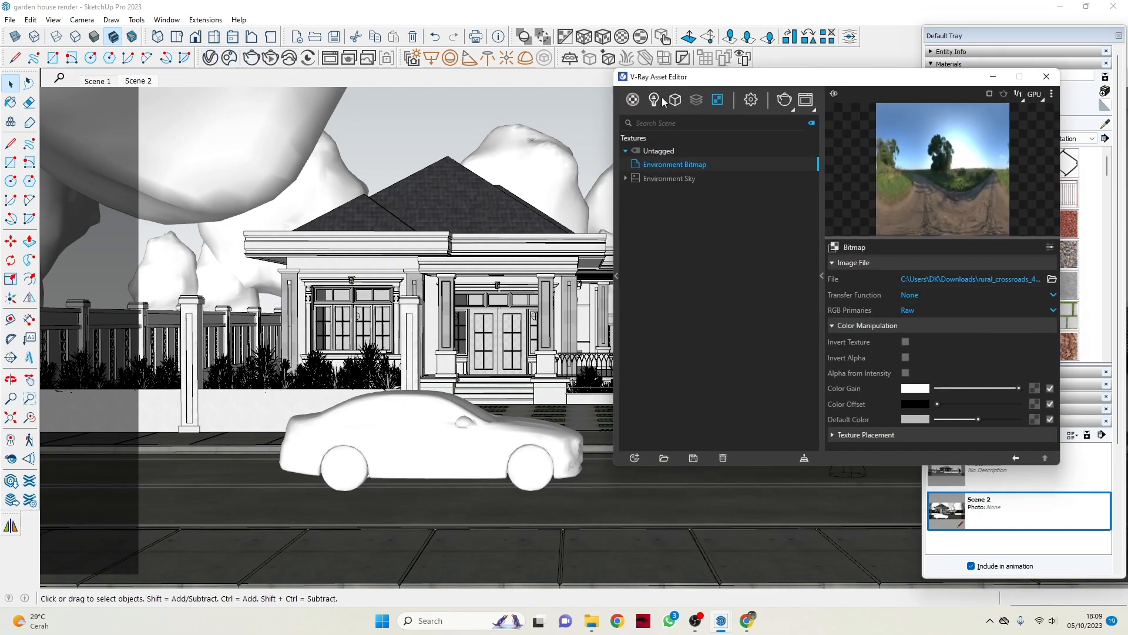
click(656, 100)
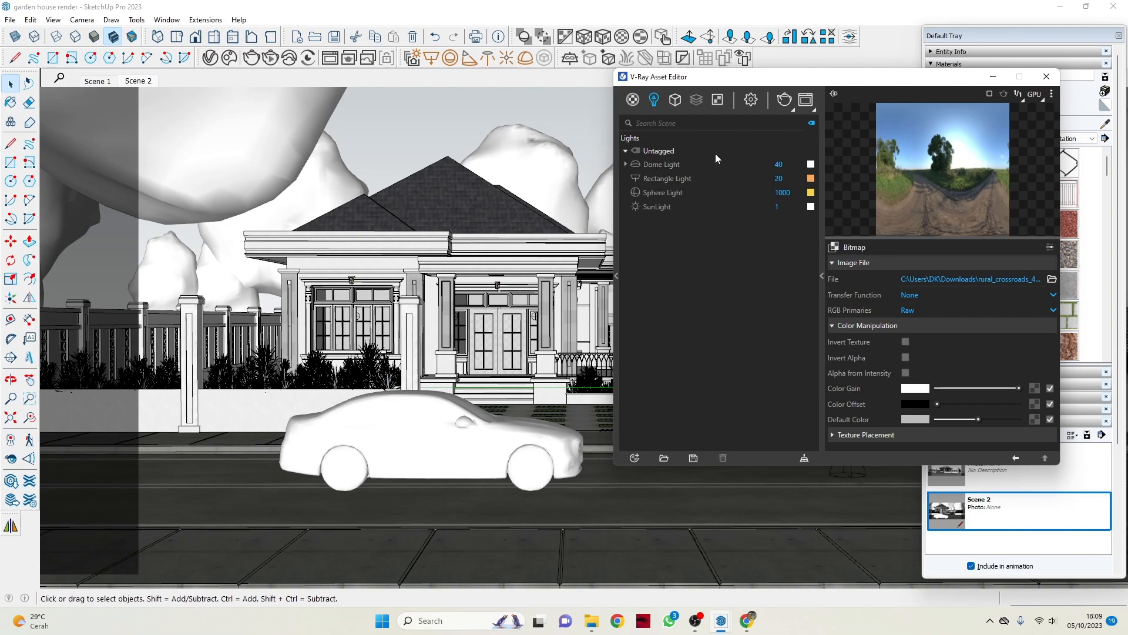
drag(935, 80, 591, 108)
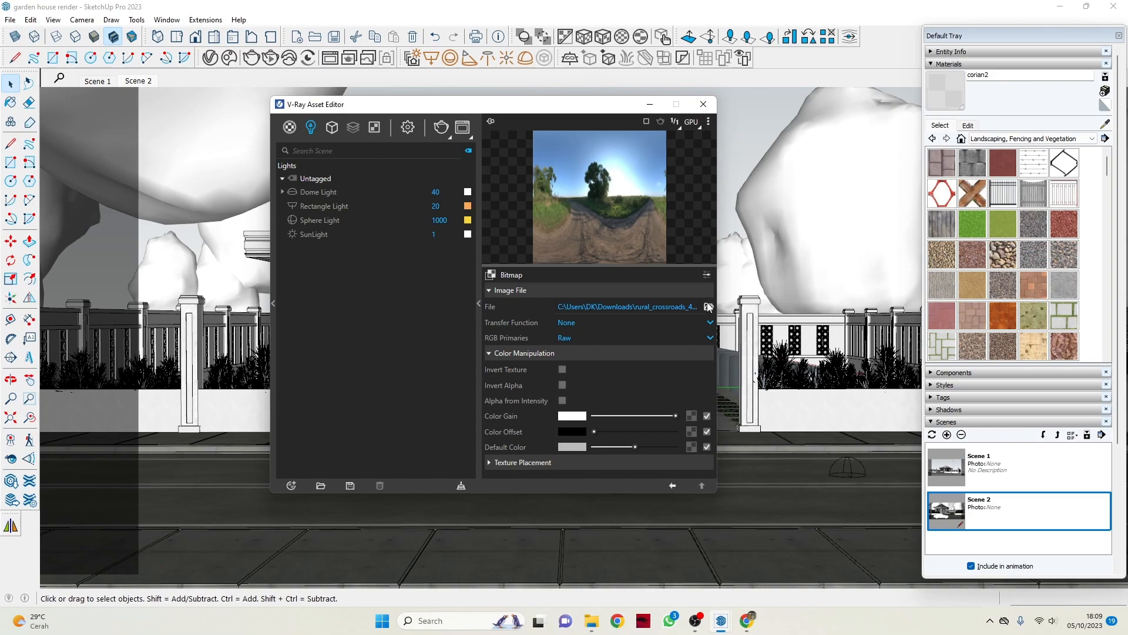
click(562, 460)
scroll(605, 371, down, 5)
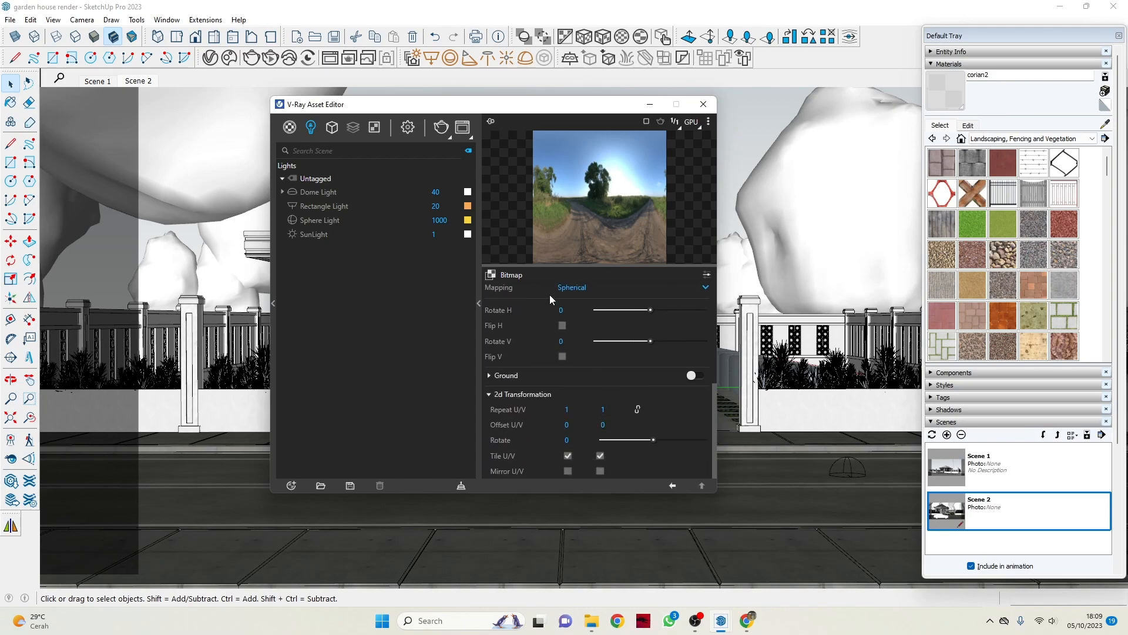
scroll(600, 366, up, 3)
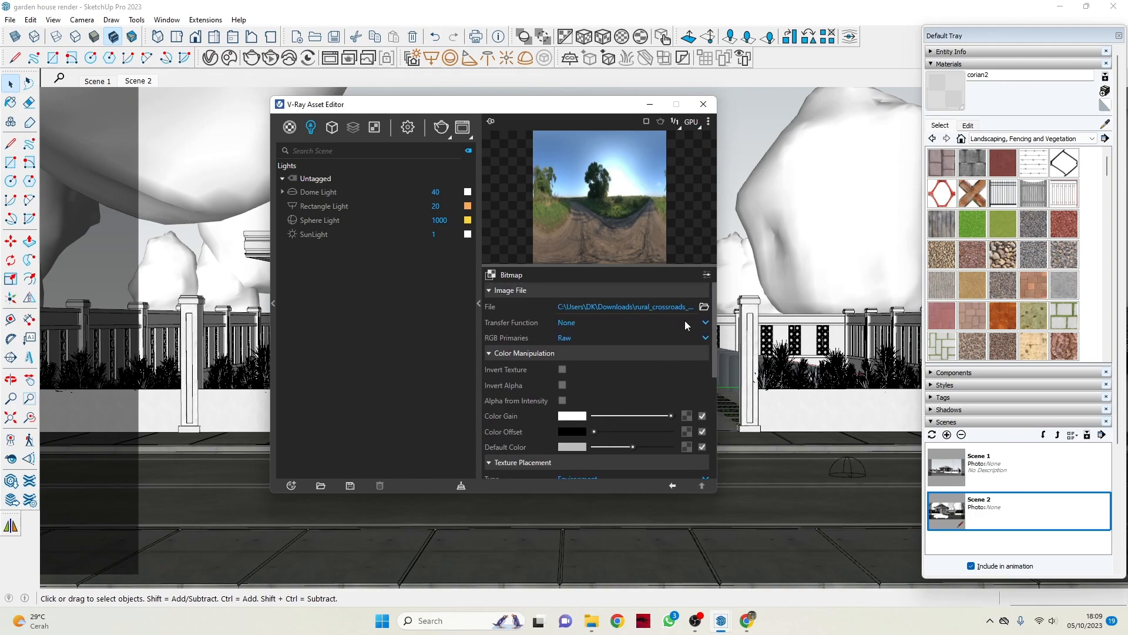
Set the environment bitmap's horizontal rotation to -97.2, and minimize the V-Ray Asset Editor.
click(687, 323)
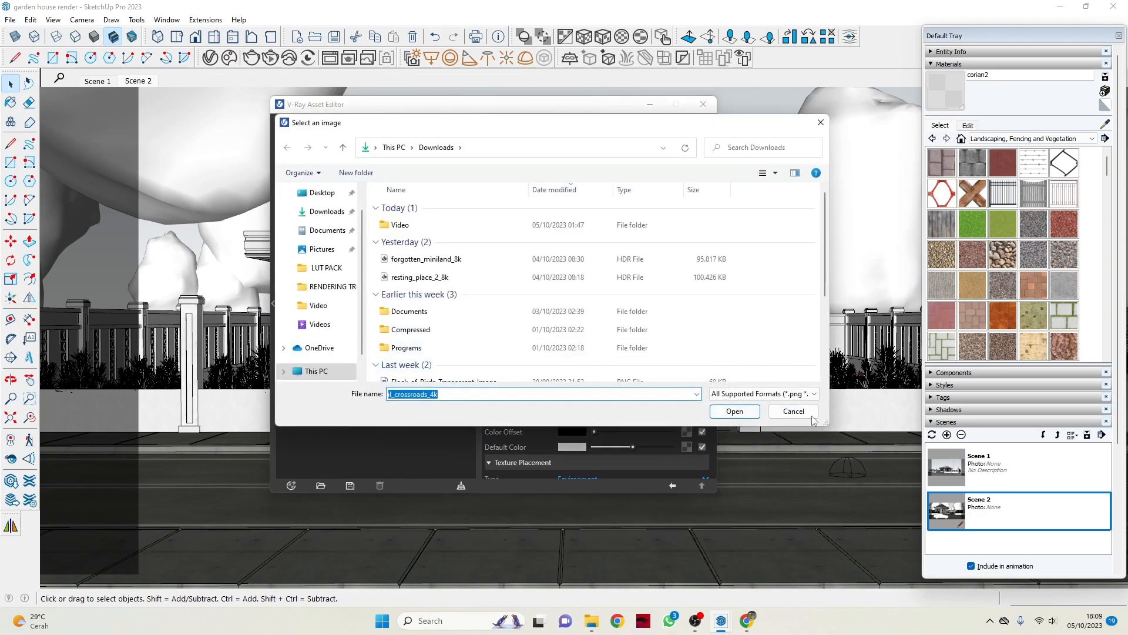
key(Return)
scroll(636, 351, down, 5)
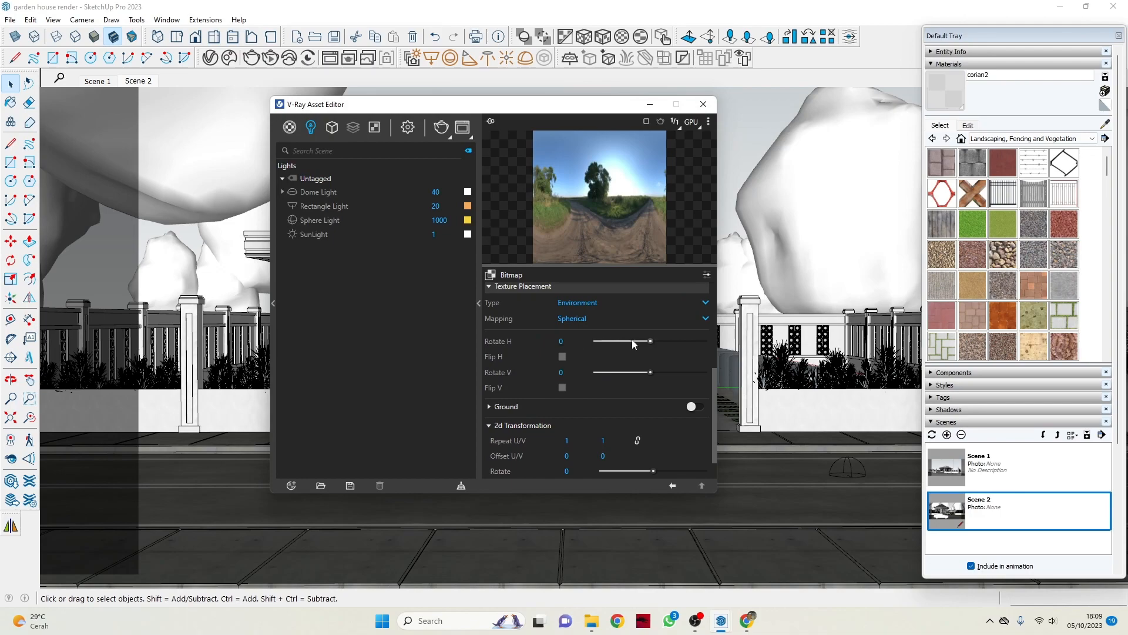
drag(632, 340, 693, 341)
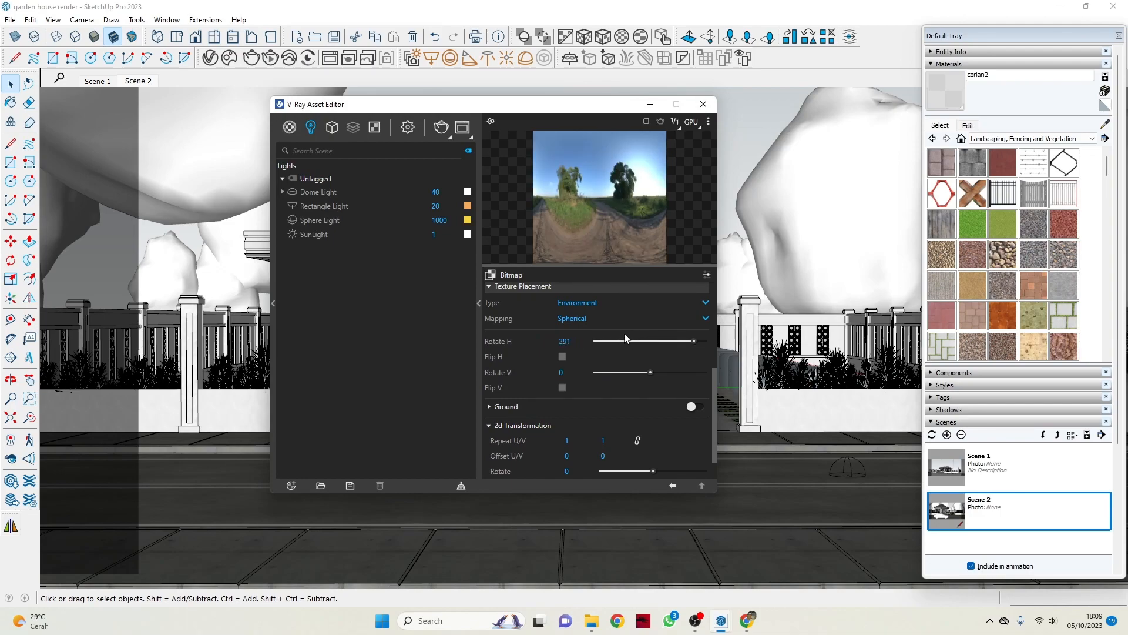
drag(619, 341, 633, 342)
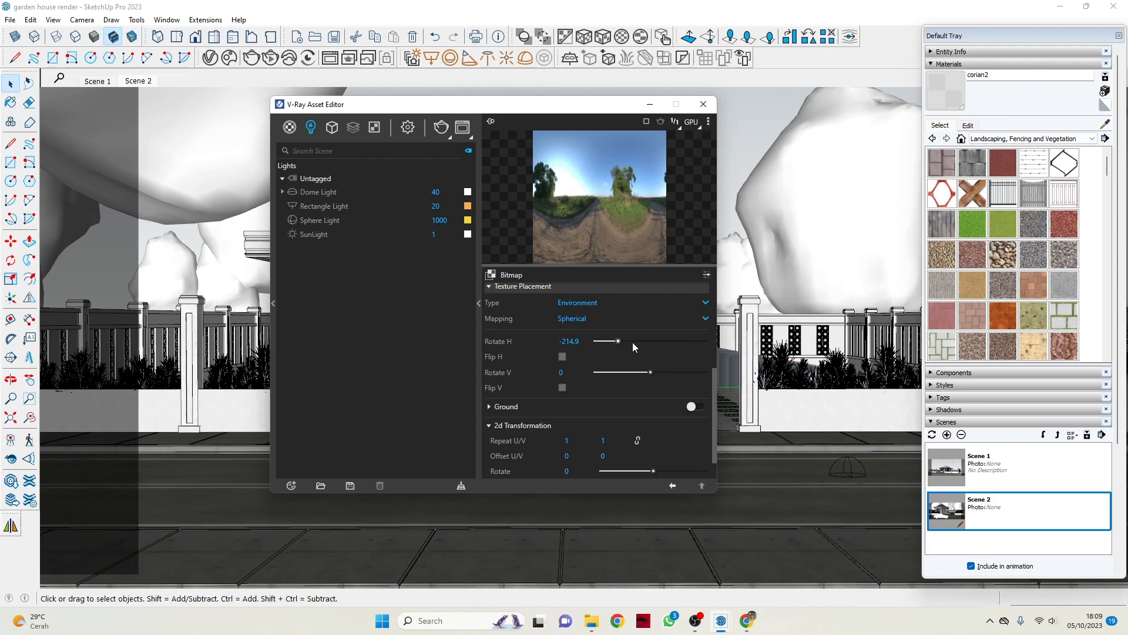
click(650, 106)
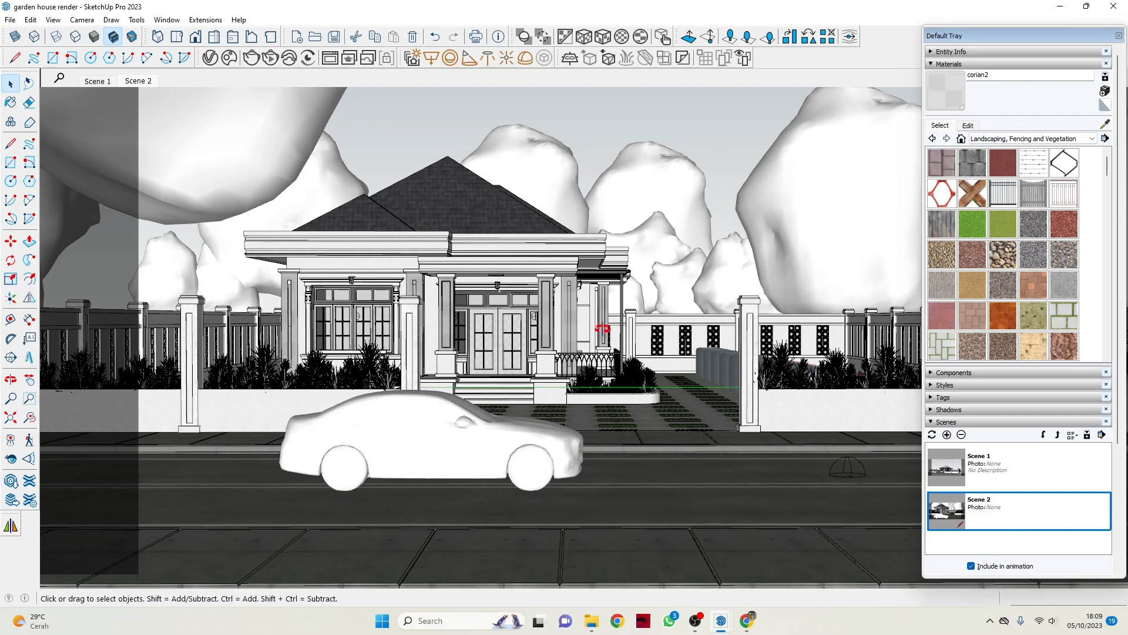
Reopen the V-Ray Asset Editor over the model and show the SunLight's parameters.
middle_drag(600, 328, 499, 330)
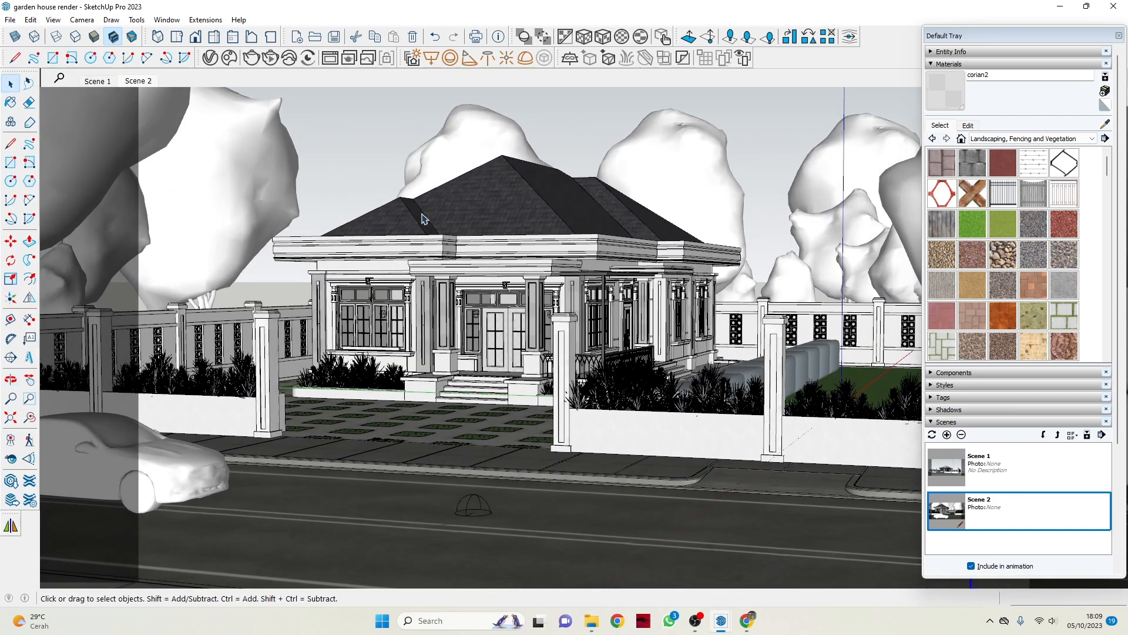
scroll(471, 251, up, 2)
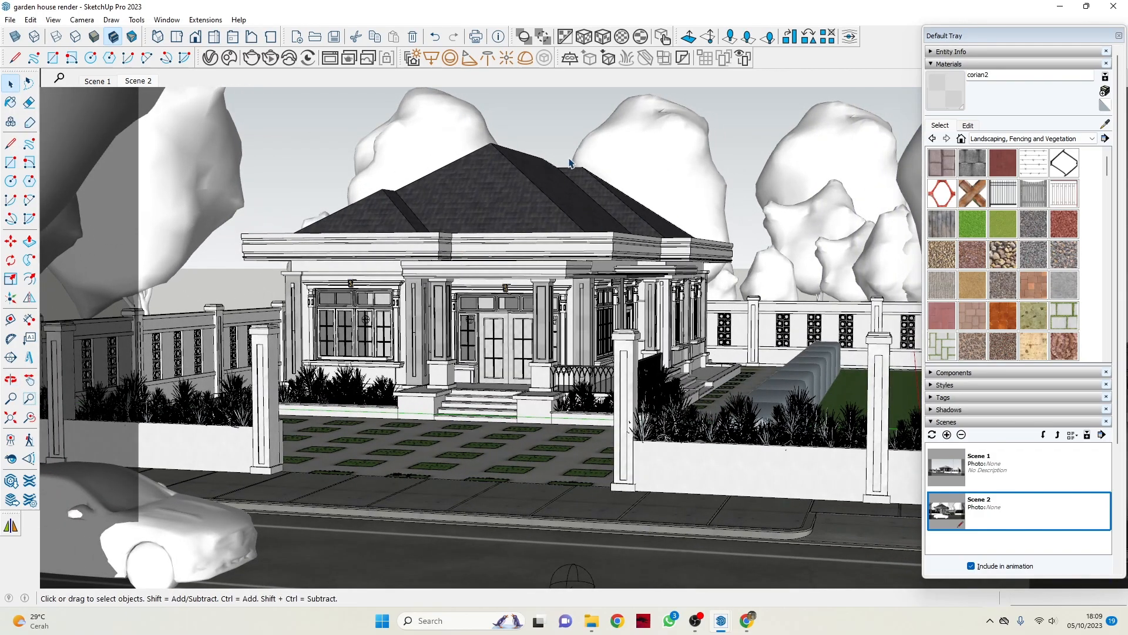
middle_drag(568, 164, 242, 80)
click(209, 58)
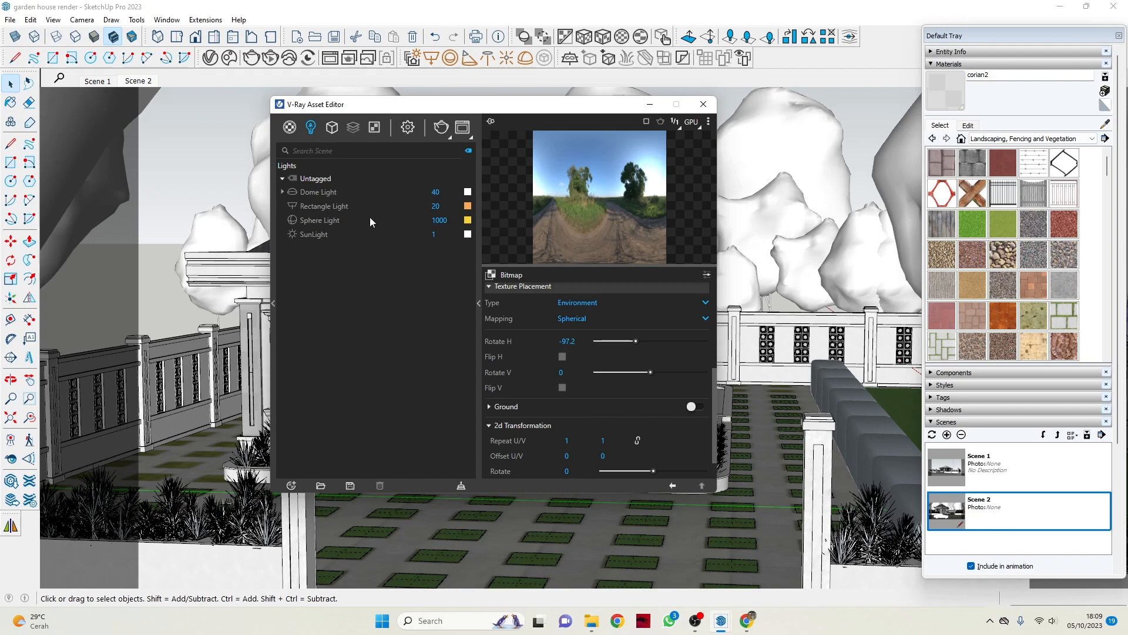
click(340, 233)
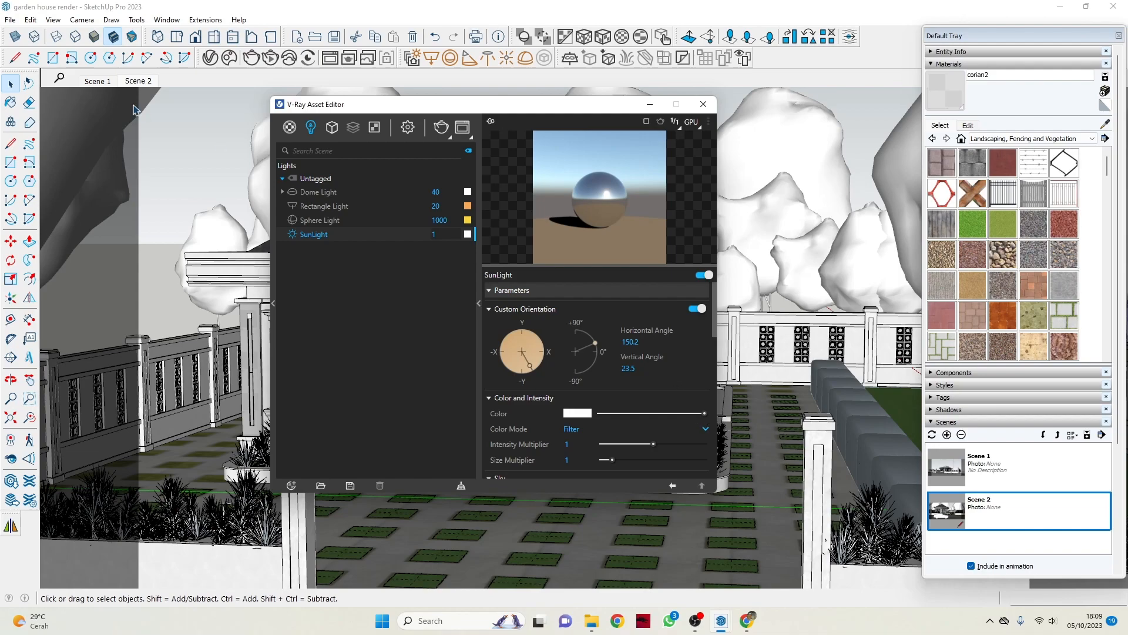
drag(498, 109, 532, 116)
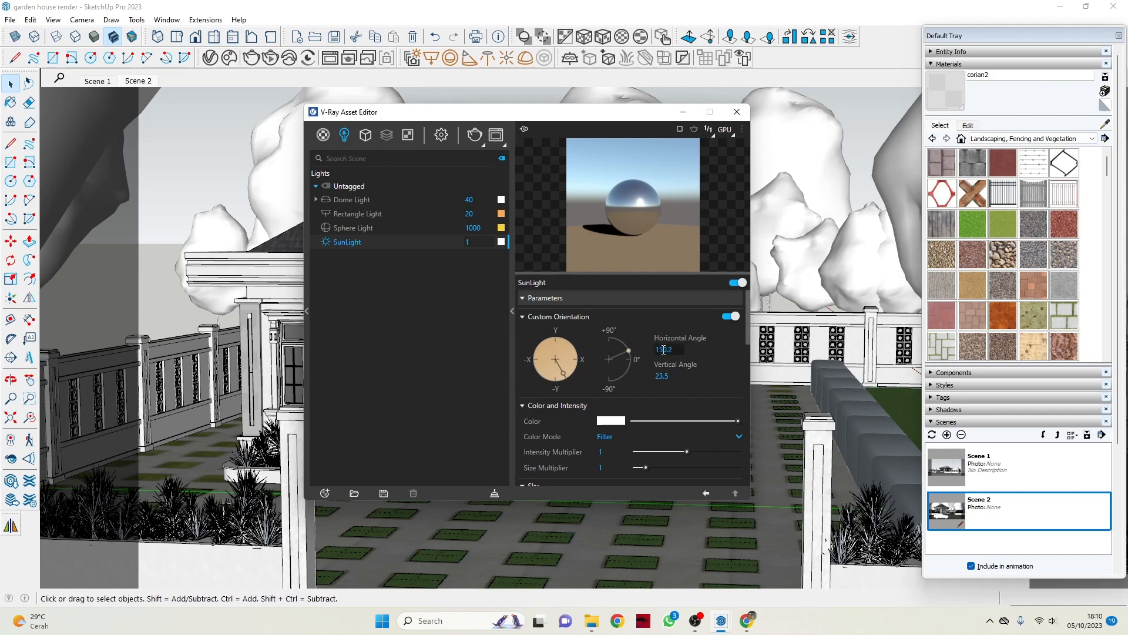
Examine the SunLight's custom orientation angles, color and intensity, sky, albedo color and cloud settings.
scroll(645, 352, down, 3)
scroll(655, 385, up, 2)
scroll(656, 388, up, 1)
scroll(626, 363, down, 8)
scroll(633, 353, up, 8)
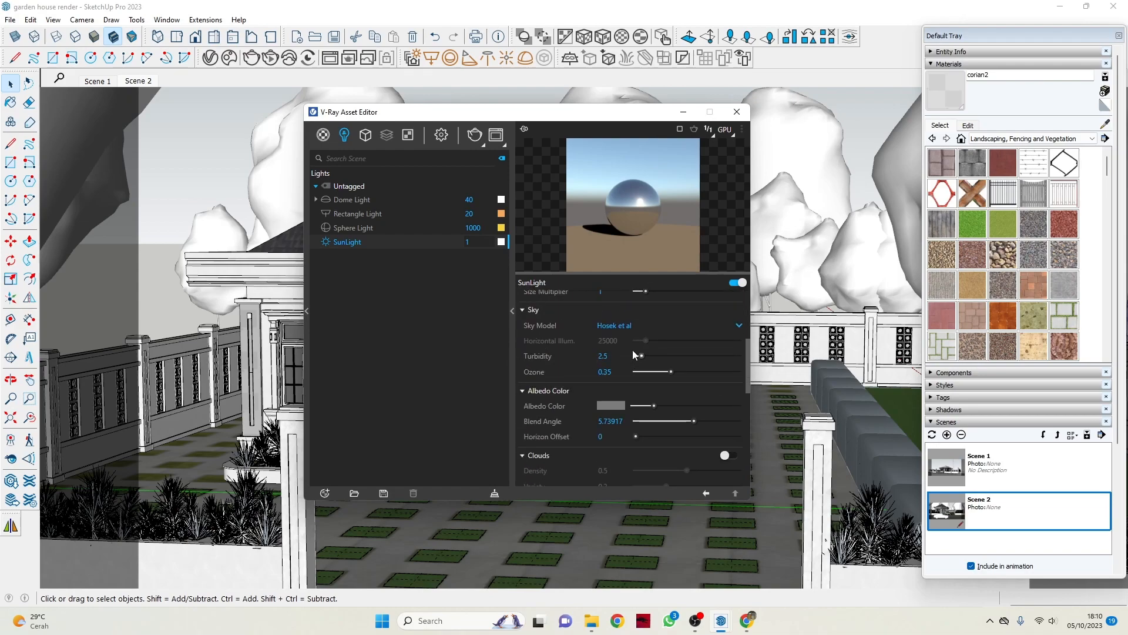
scroll(671, 378, down, 3)
scroll(671, 378, down, 2)
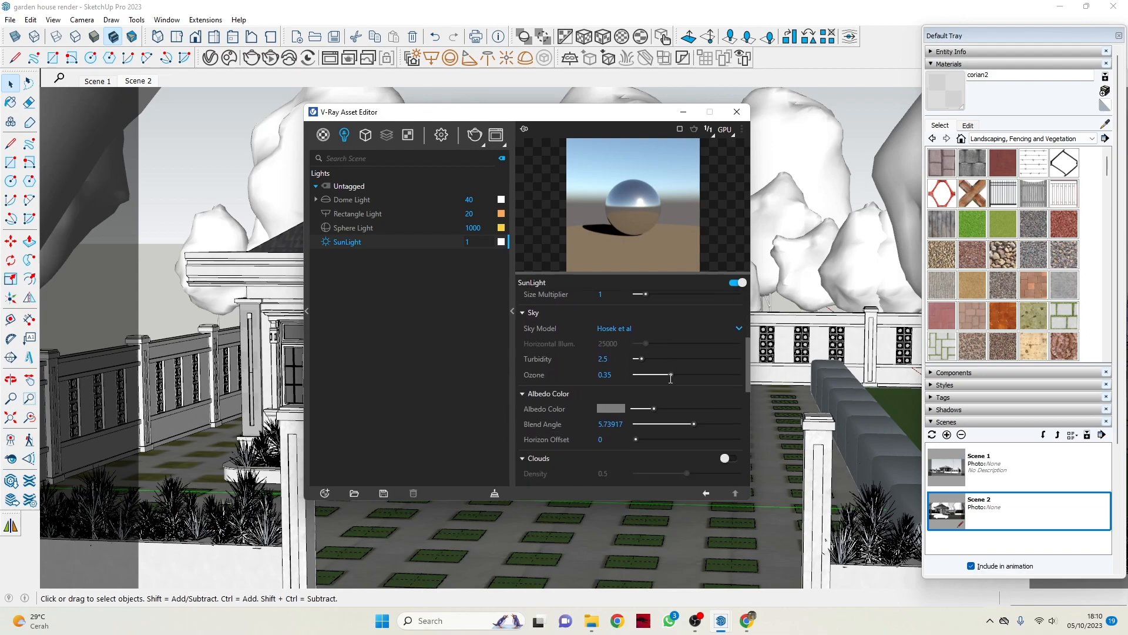
scroll(688, 387, down, 6)
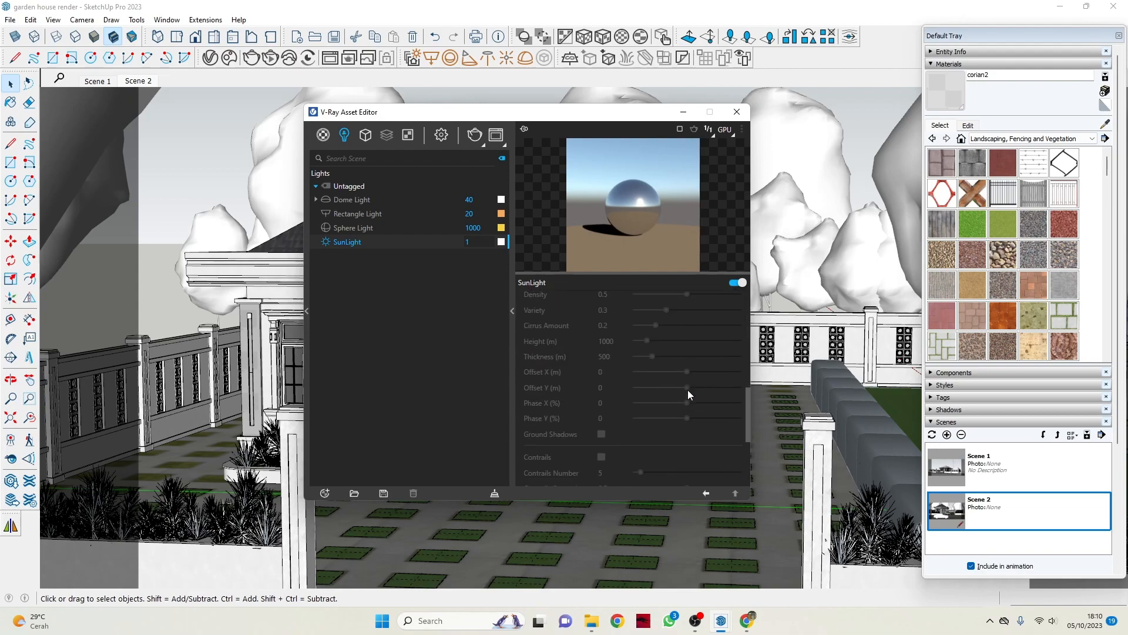
Show the V-Ray render settings and examine the Advanced Camera Parameters for film sensitivity, aperture and shutter speed.
scroll(598, 447, up, 6)
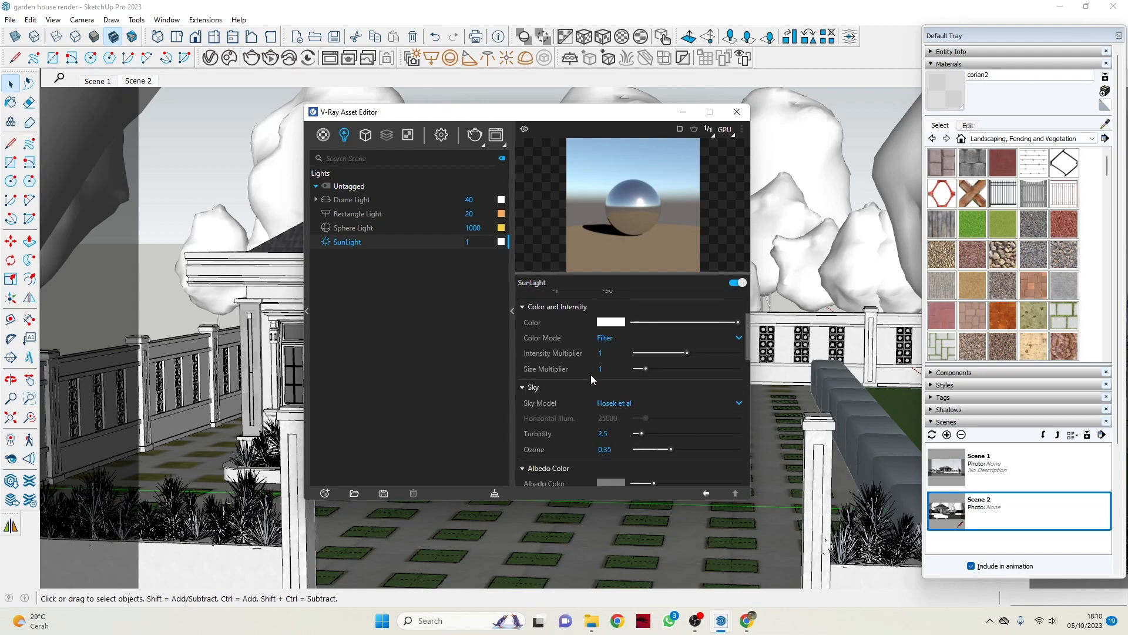
click(441, 134)
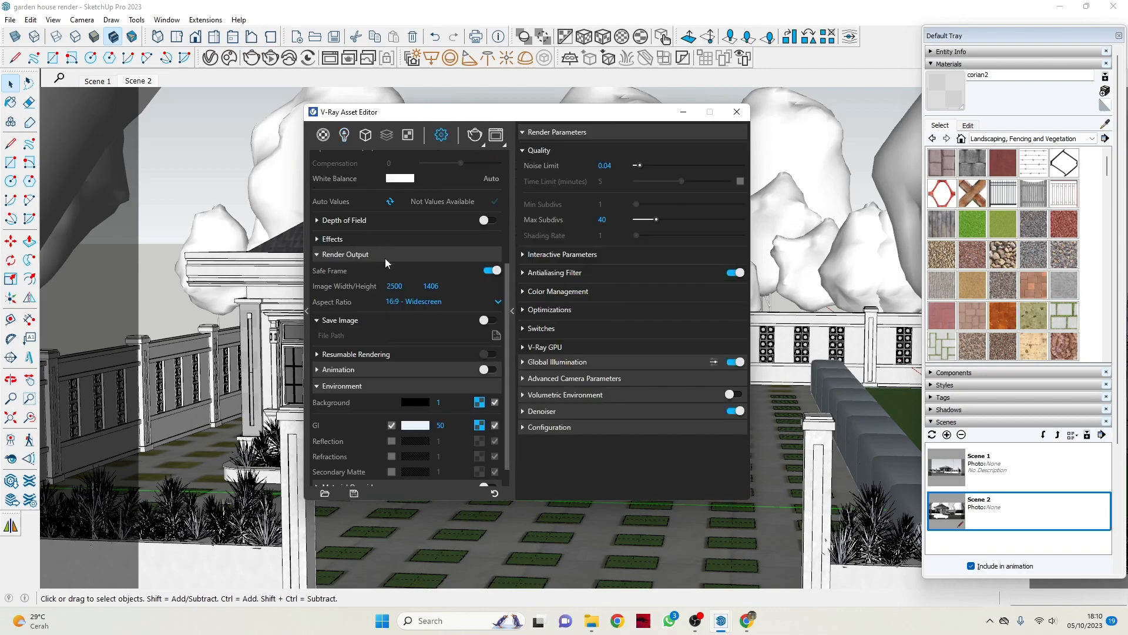
scroll(789, 236, up, 3)
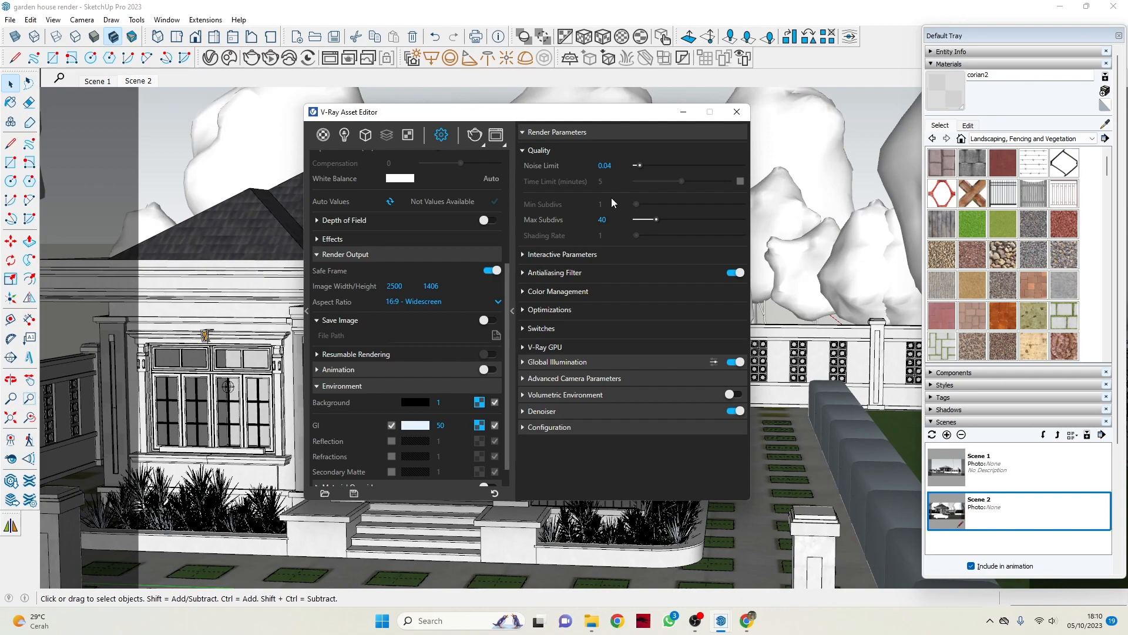
click(532, 380)
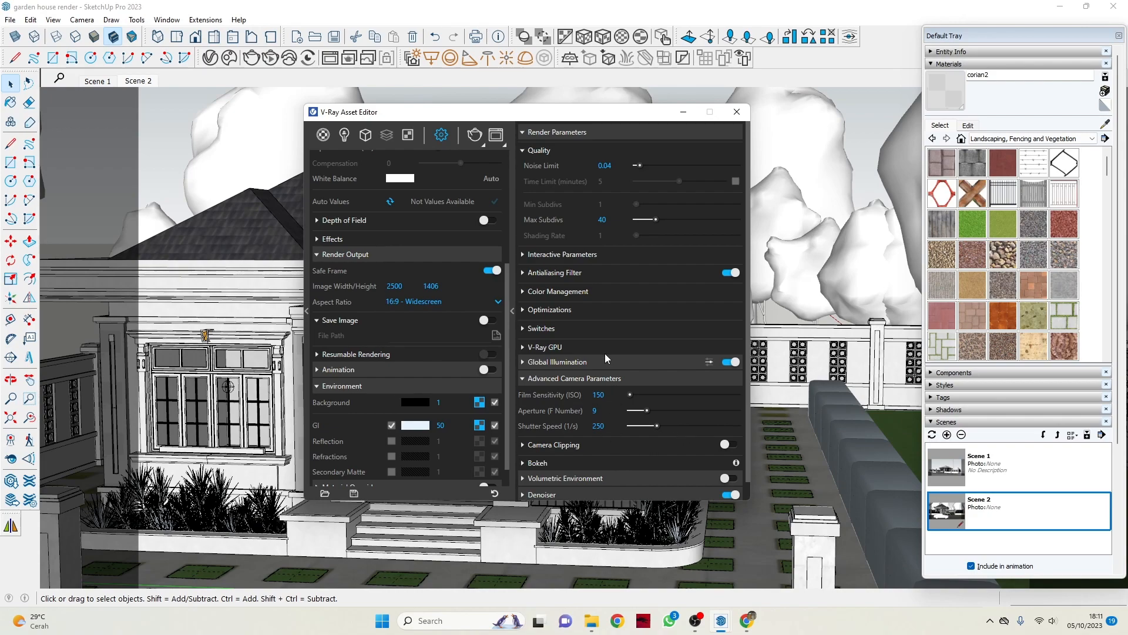
click(600, 396)
click(596, 411)
click(617, 413)
click(598, 427)
scroll(556, 432, down, 1)
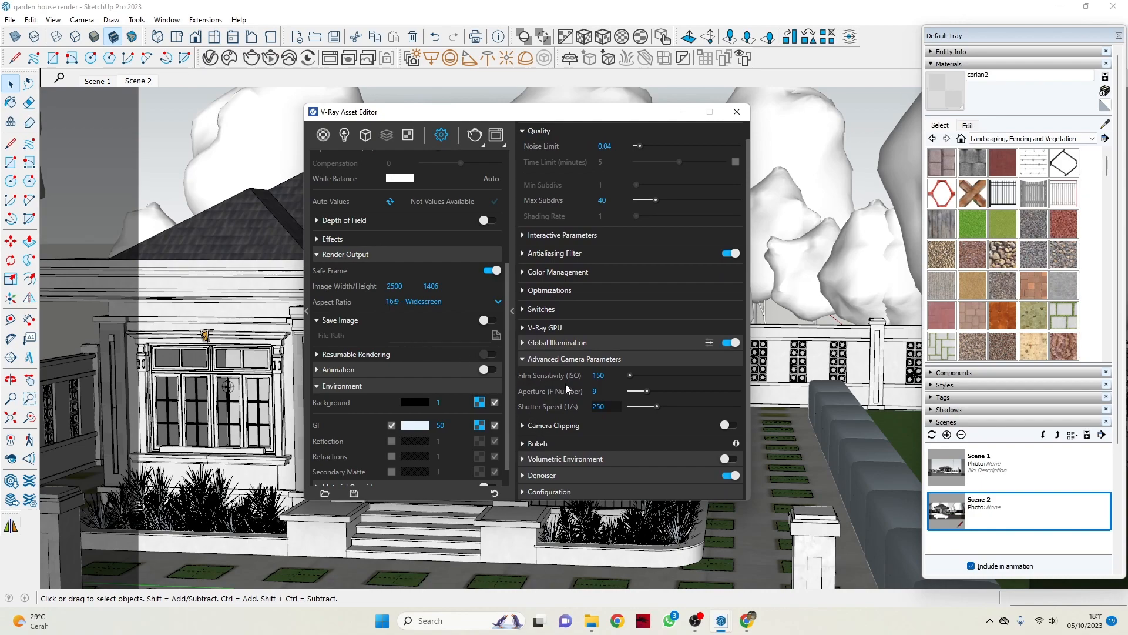
click(607, 391)
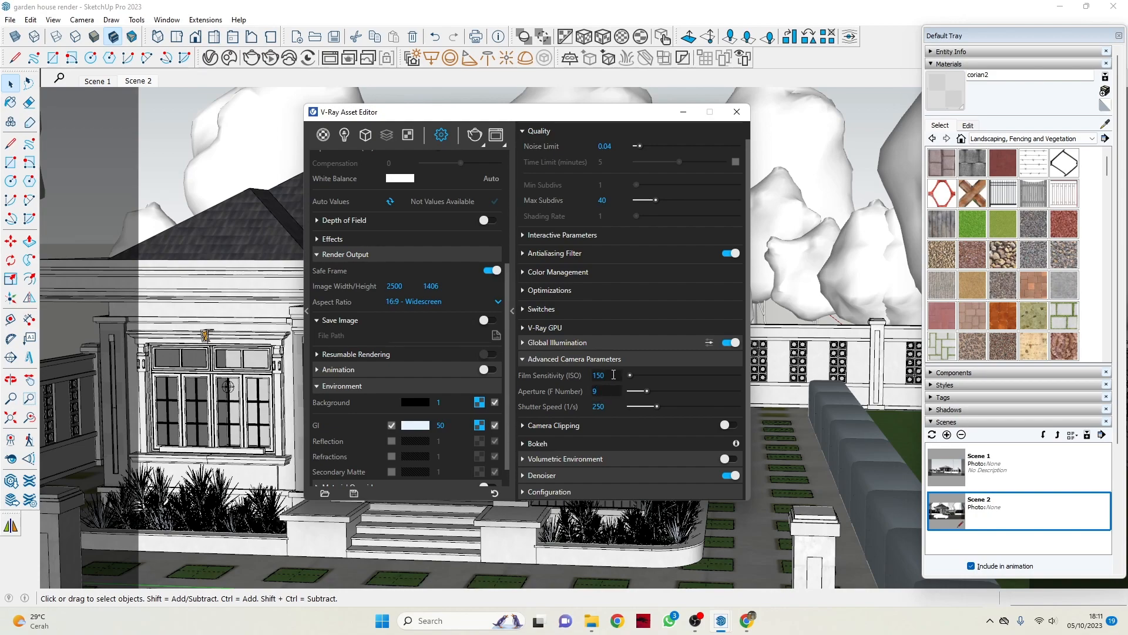
click(611, 376)
Examine the Denoiser and Global Illumination light cache settings, and return to the Scene 2 view of the model.
click(541, 476)
scroll(643, 477, down, 3)
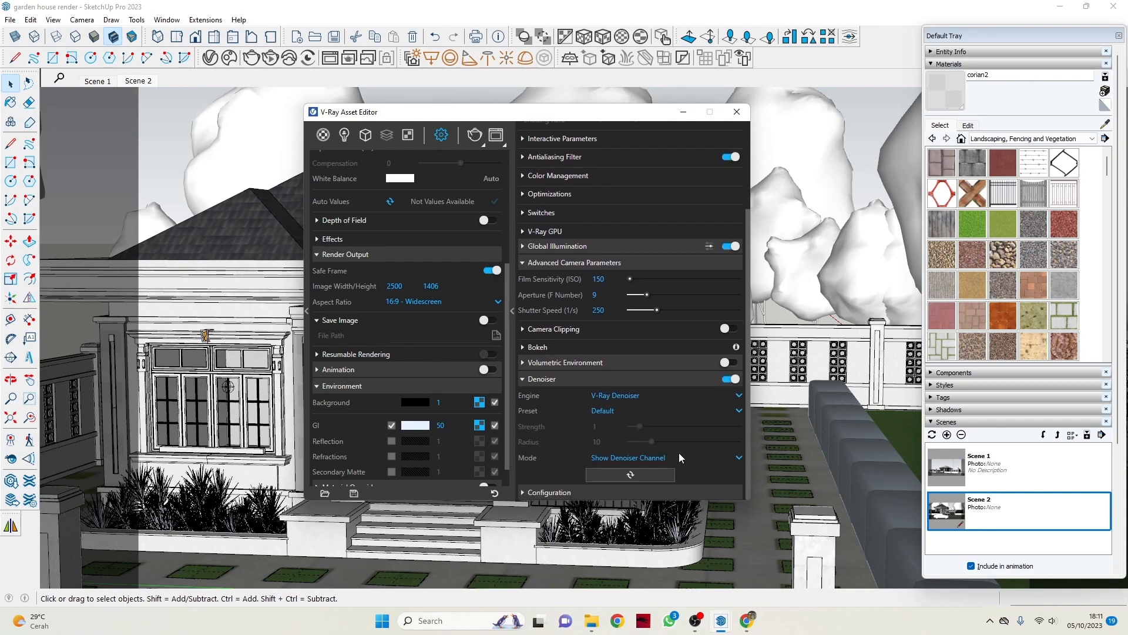
click(542, 247)
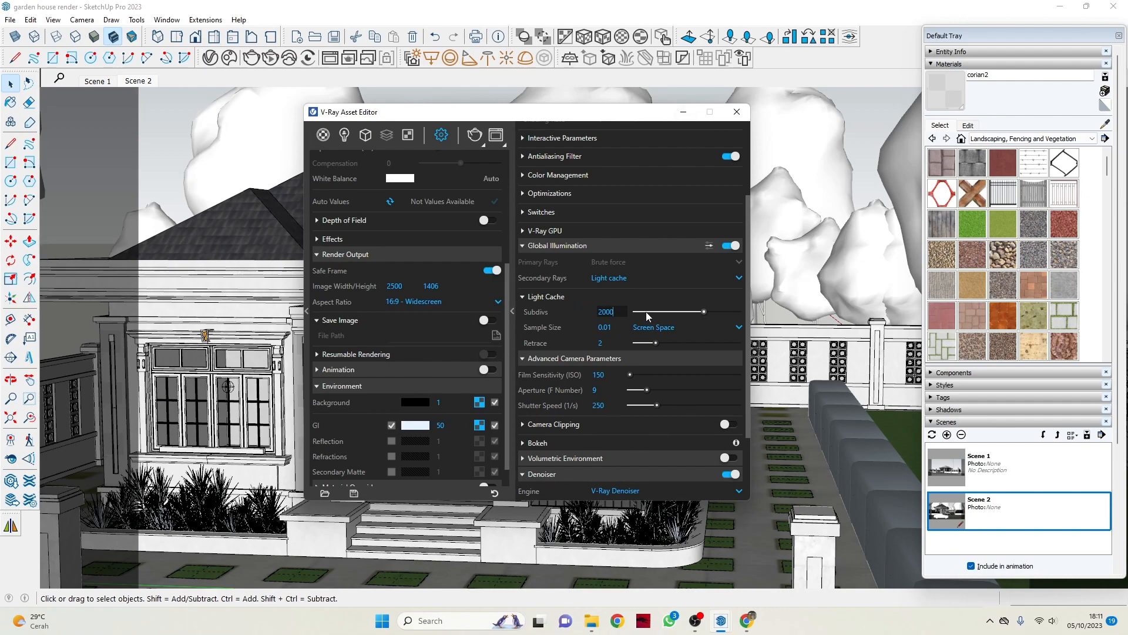
click(682, 112)
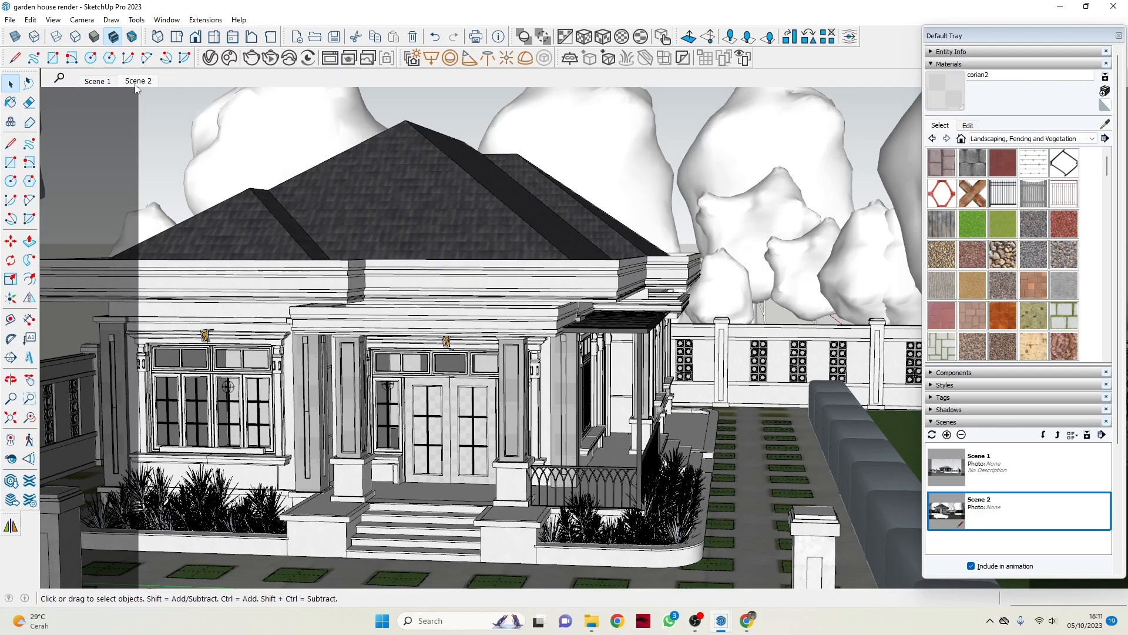
click(139, 82)
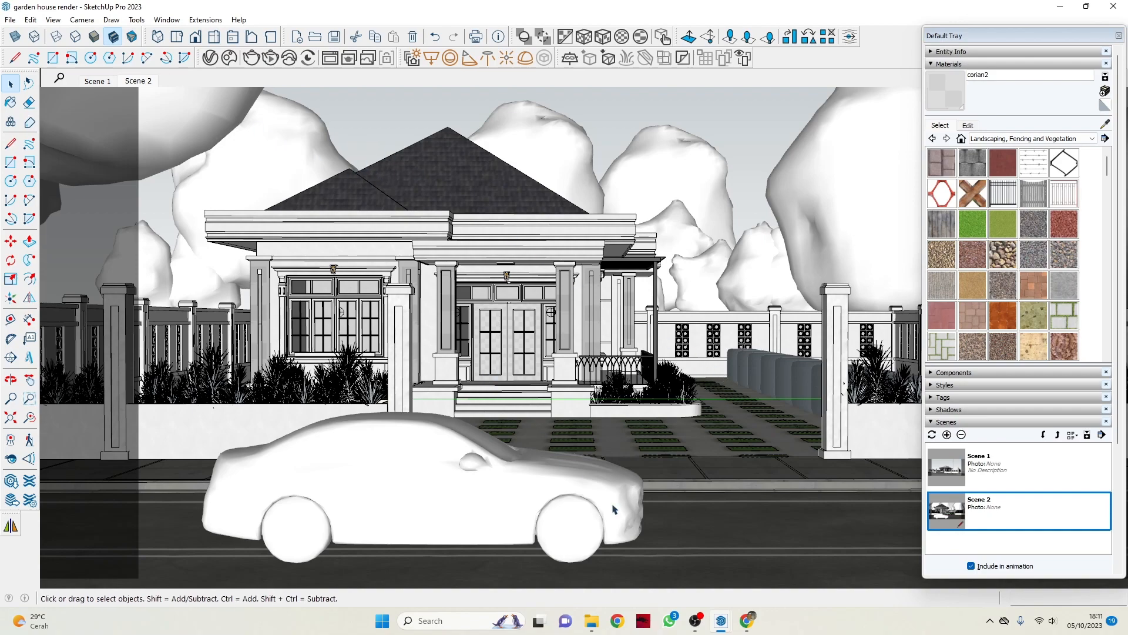
View CLASIC RENDER 1.jpg from the RENDERING TROPIS 1 folder full screen, and minimize the image viewer.
mouse_move(592, 620)
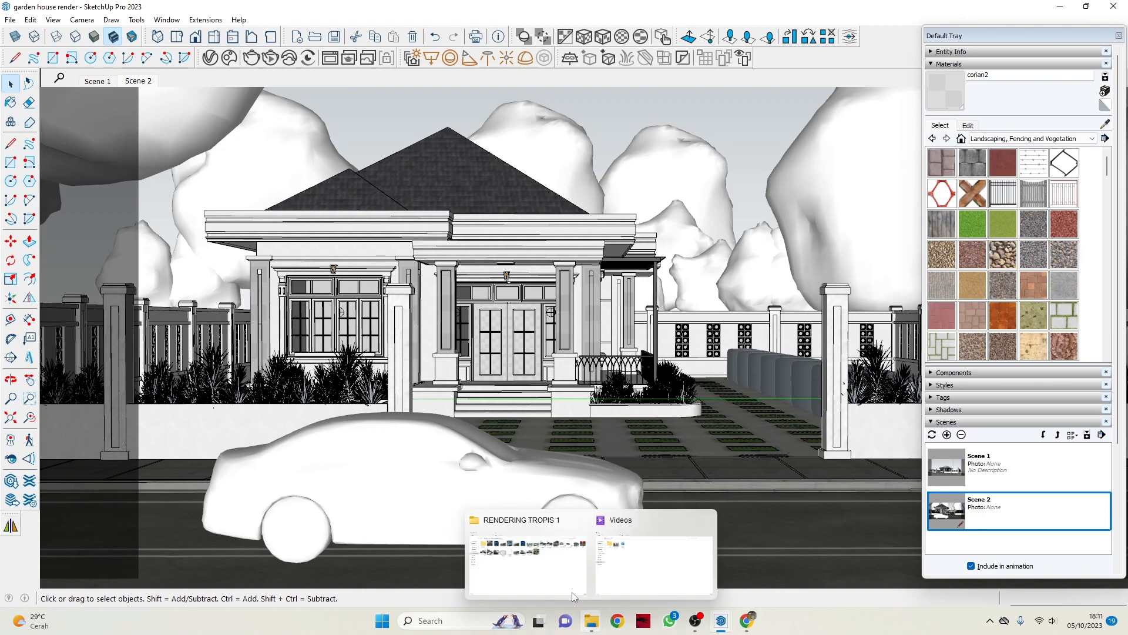
click(558, 579)
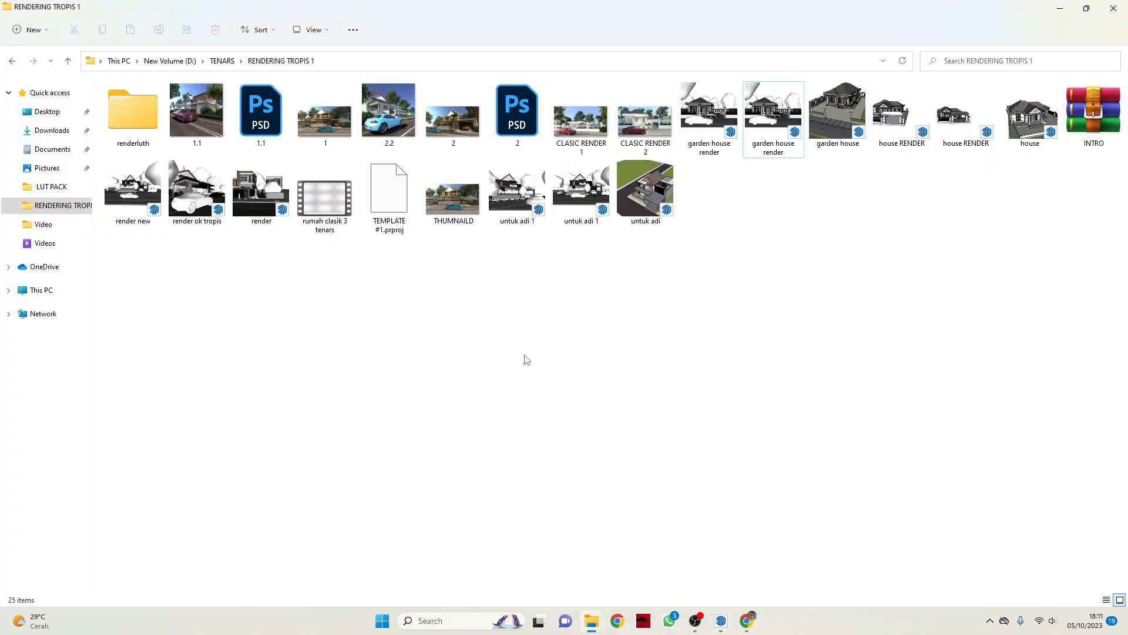
double_click(592, 129)
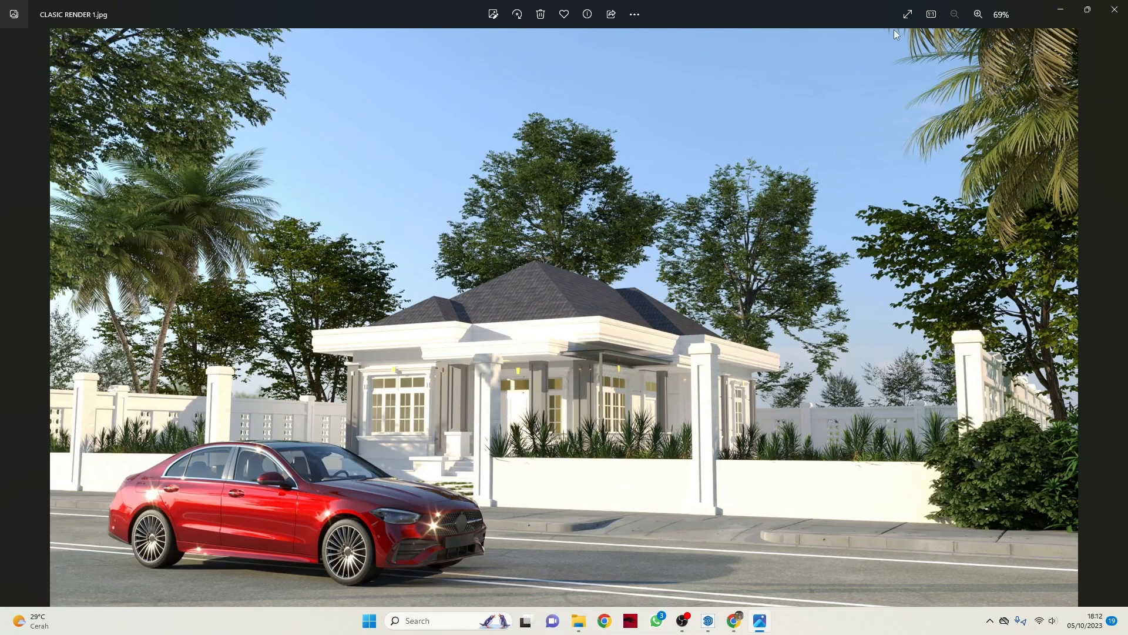
click(908, 16)
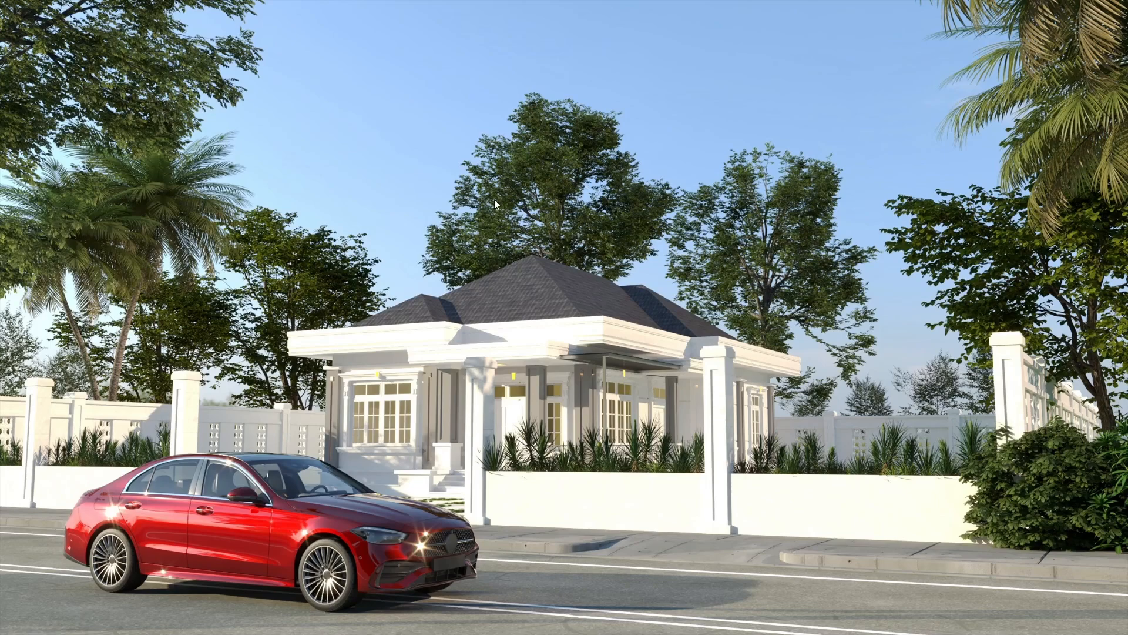
key(Right)
key(Escape)
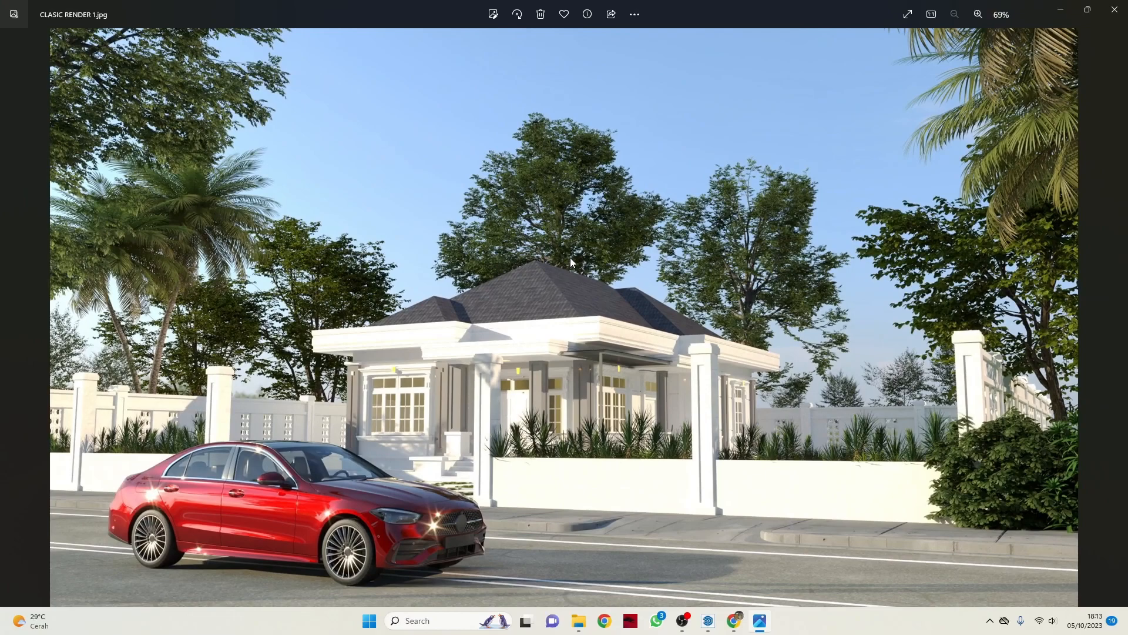
click(1062, 13)
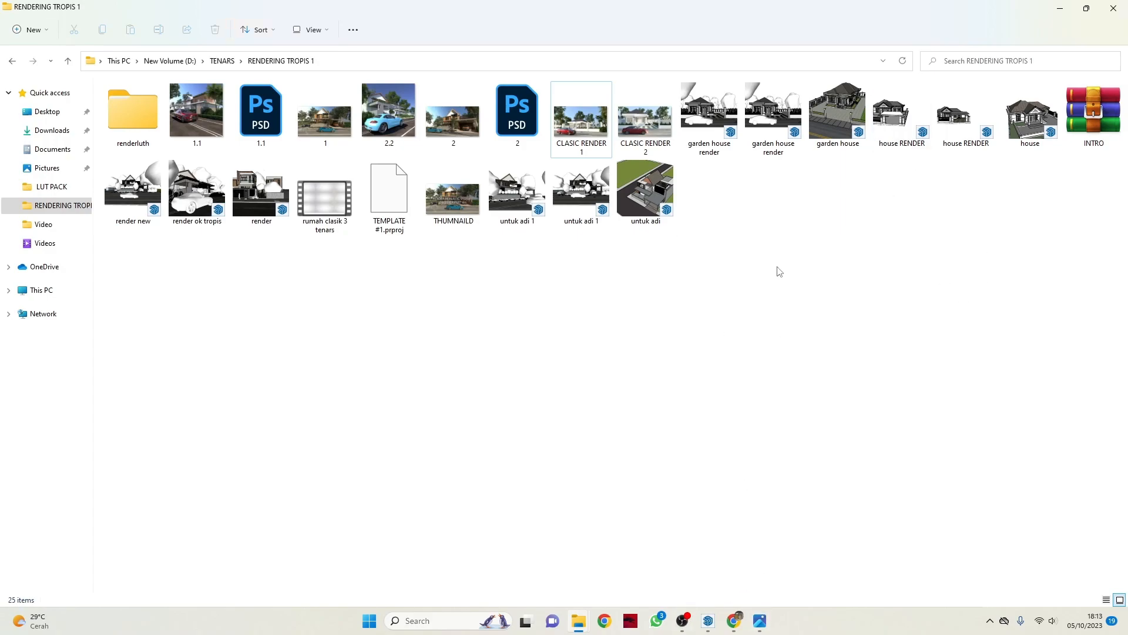
Reopen CLASIC RENDER 1.jpg for a second look, and return to the RENDERING TROPIS 1 folder.
double_click(597, 154)
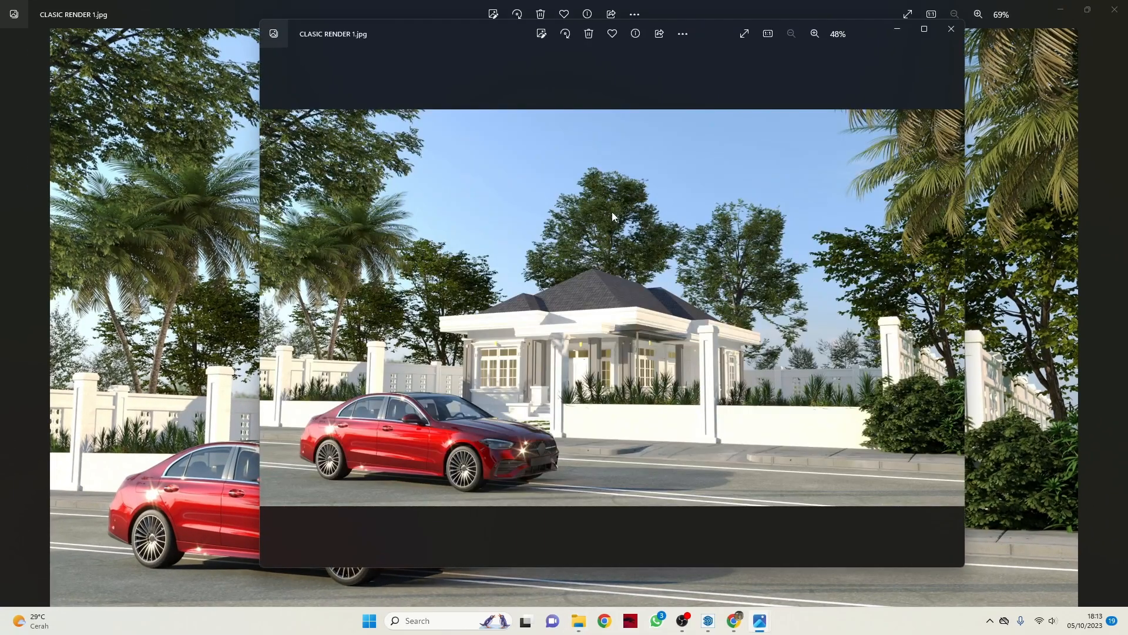
click(951, 29)
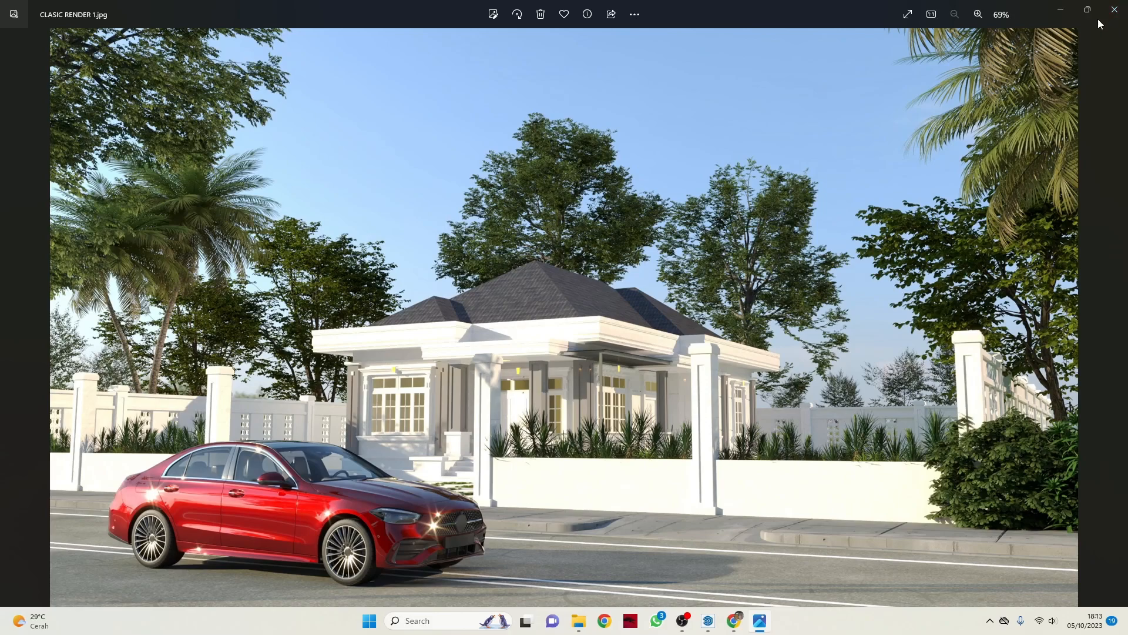
click(1067, 13)
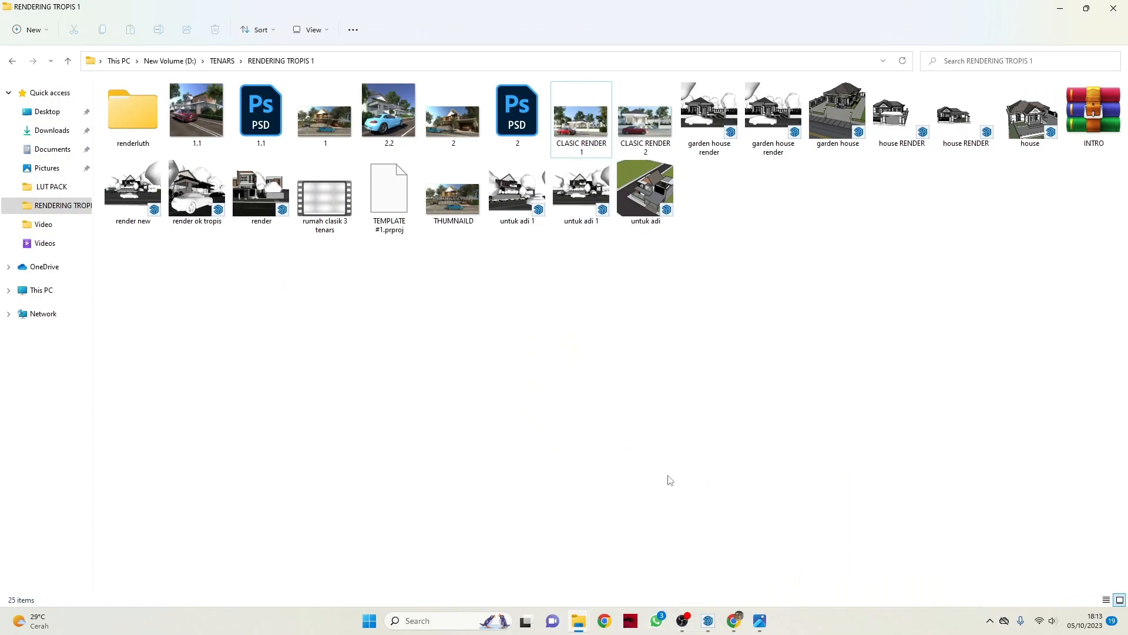
click(682, 621)
click(736, 460)
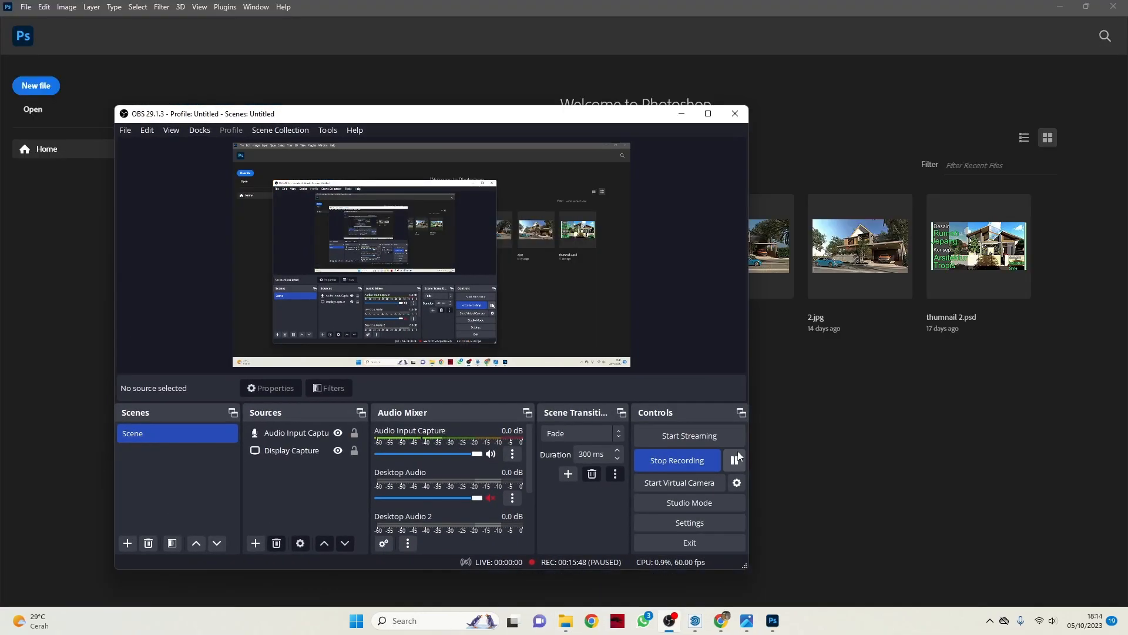
click(737, 452)
click(685, 116)
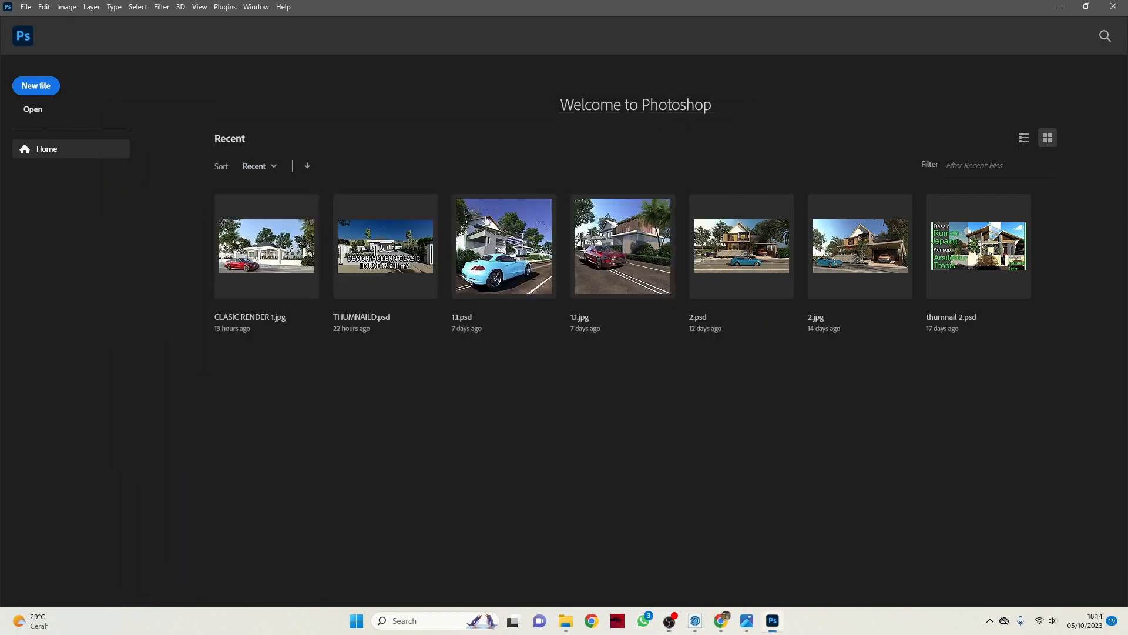
Open CLASIC RENDER 1.jpg from the RENDERING TROPIS 1 folder in Photoshop, and maximize the Photoshop window.
click(1086, 6)
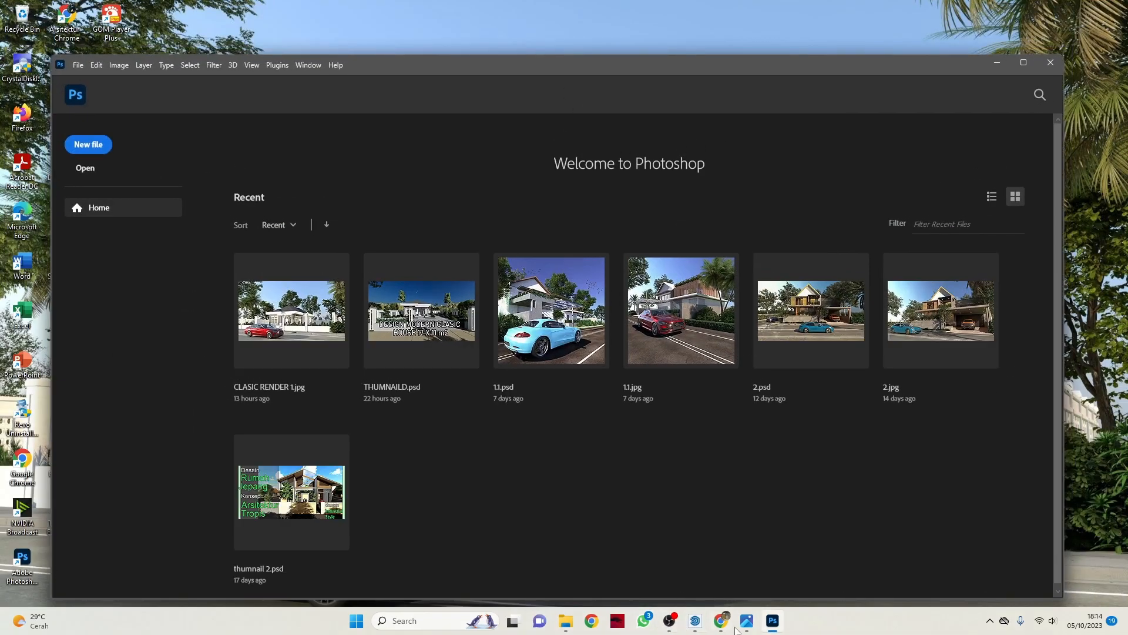
mouse_move(563, 625)
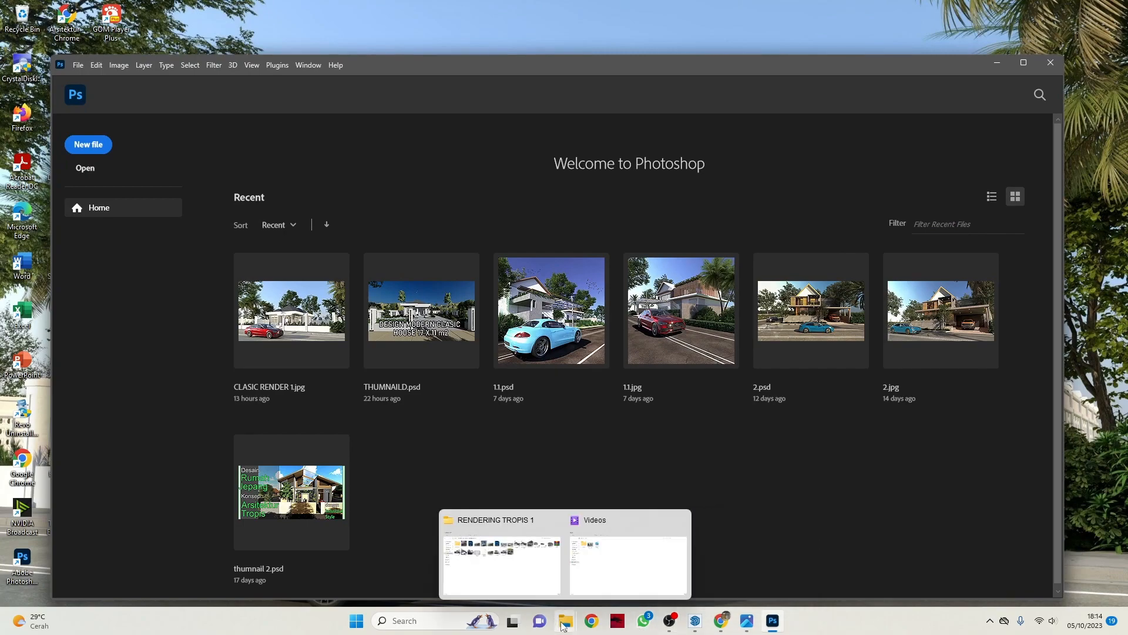
click(545, 552)
click(587, 129)
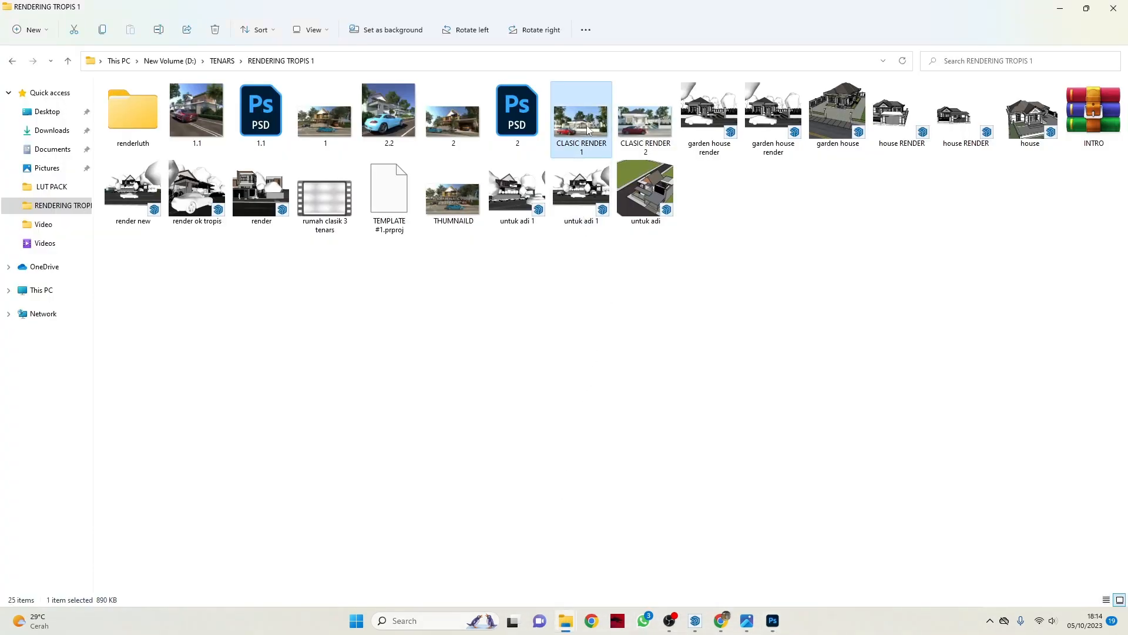
drag(588, 144, 779, 617)
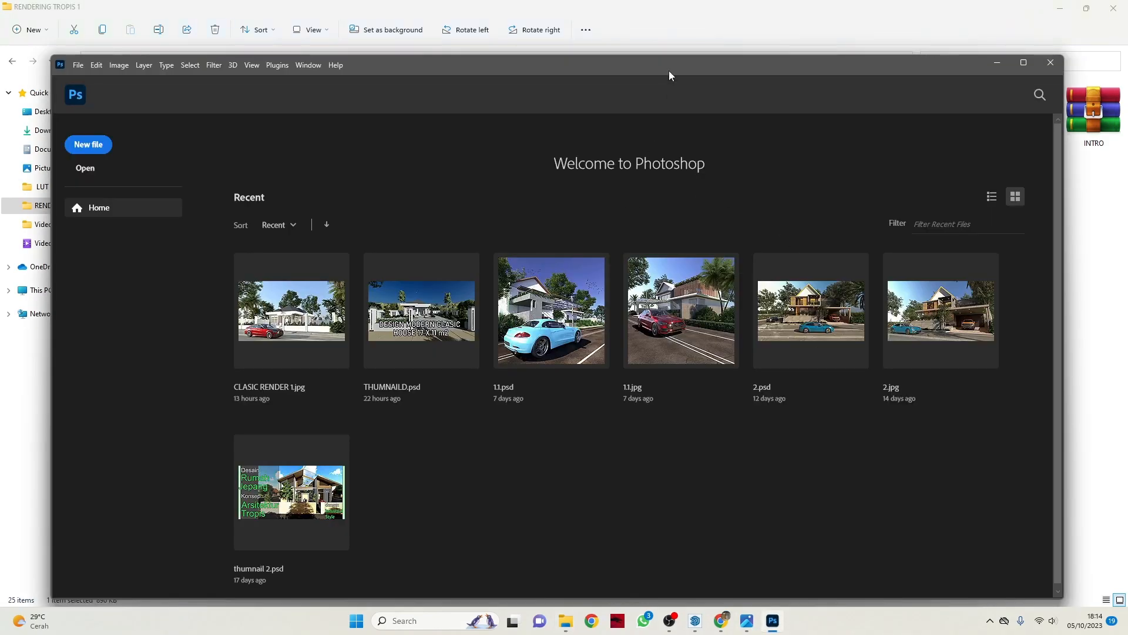
drag(669, 70, 735, 228)
drag(593, 137, 634, 588)
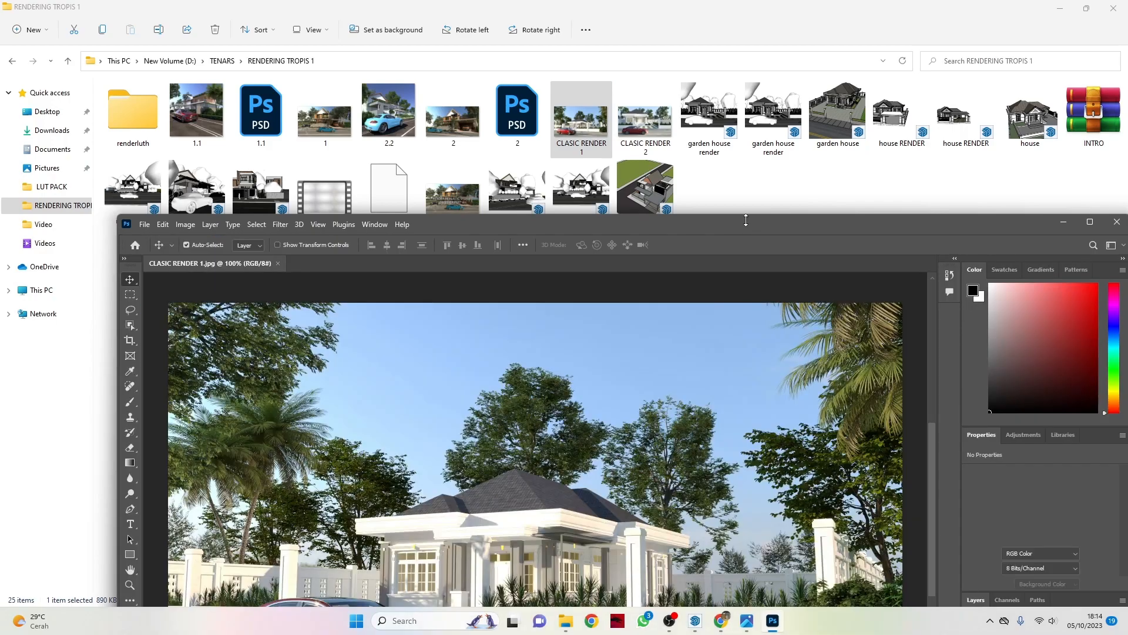
drag(745, 224, 676, 104)
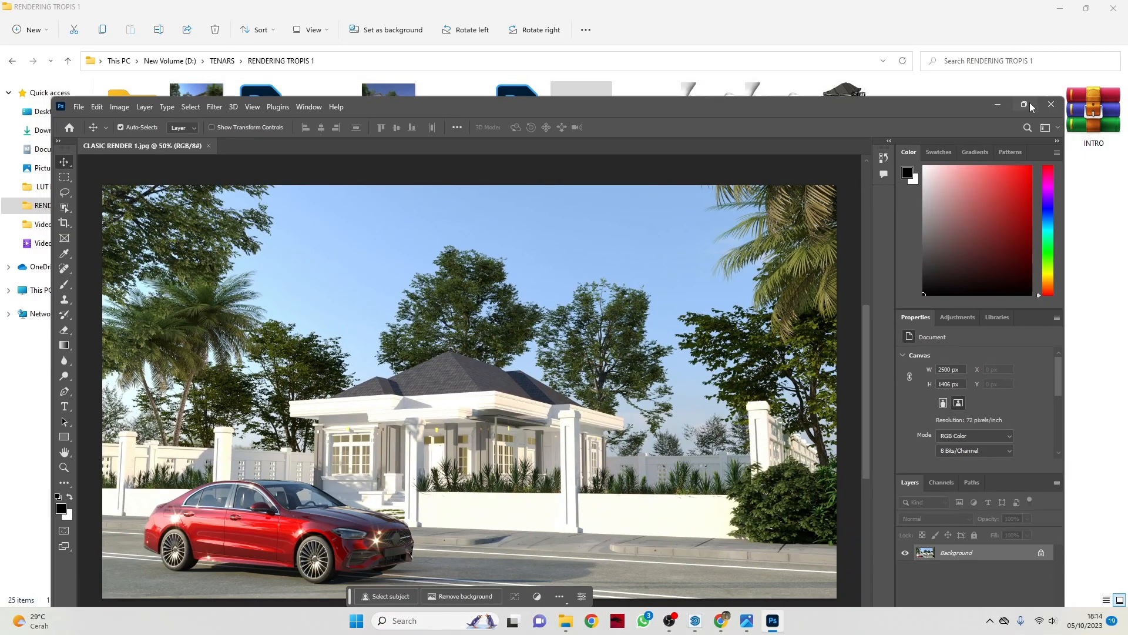
click(1023, 104)
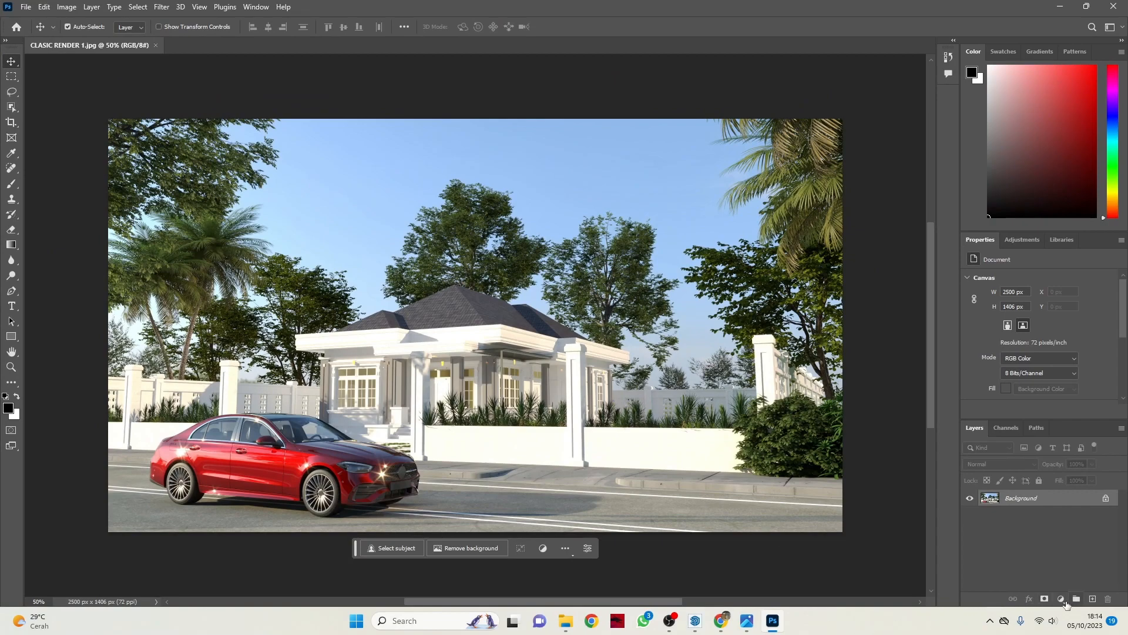
Add a Color Lookup adjustment layer above the Background and load LANDA CINEMATIC LUT 45.cube from the LUT PACK folder as its 3D LUT.
click(1062, 599)
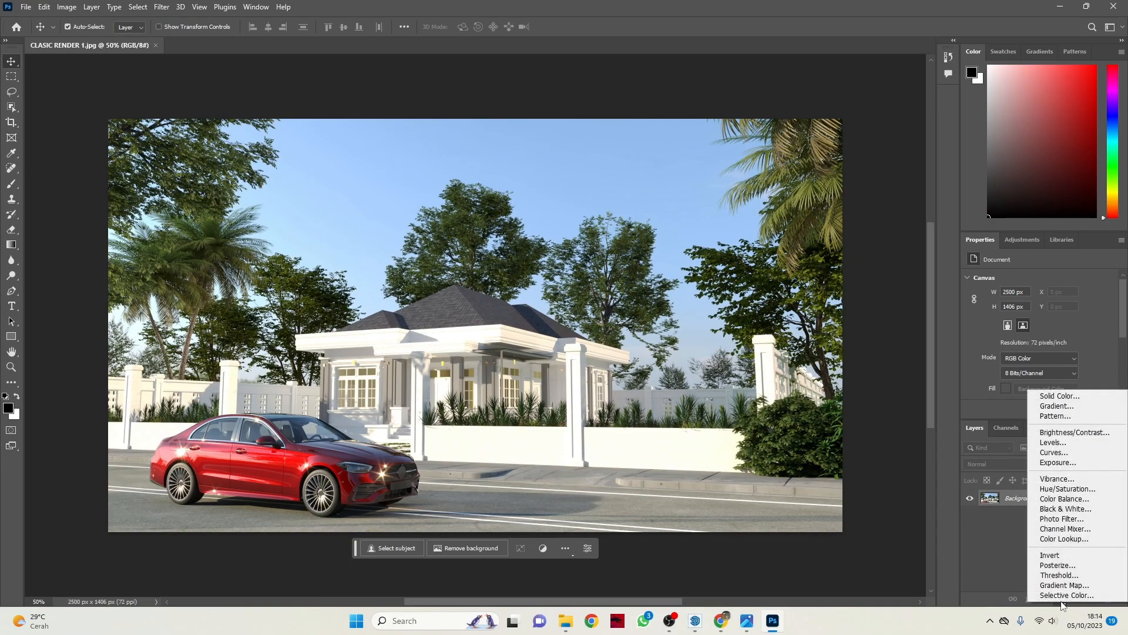
click(1064, 539)
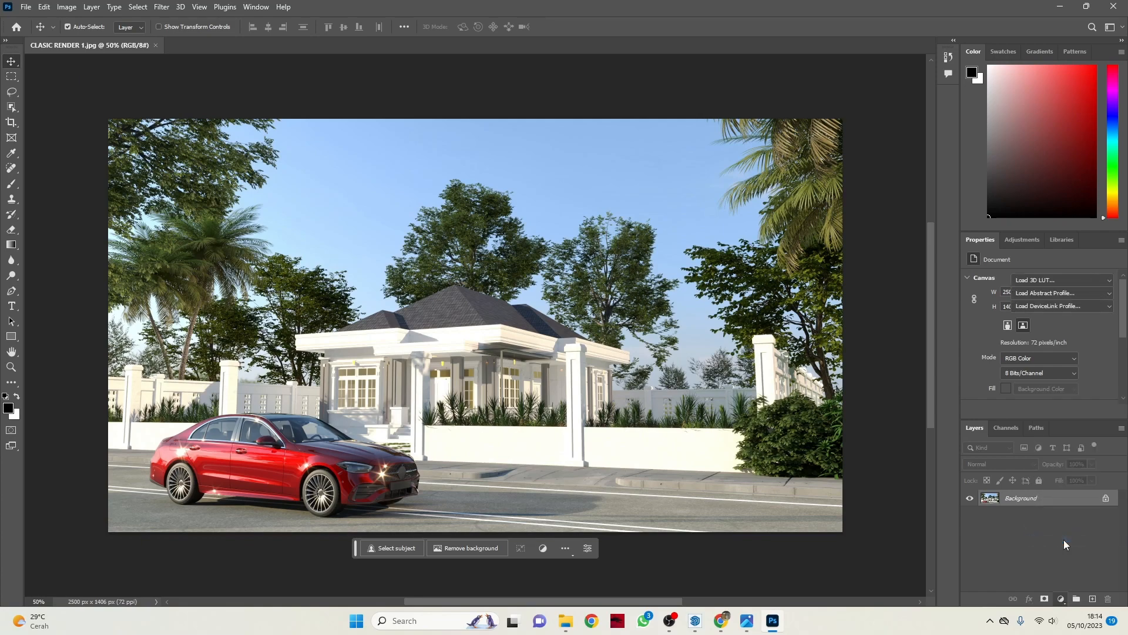
click(1071, 280)
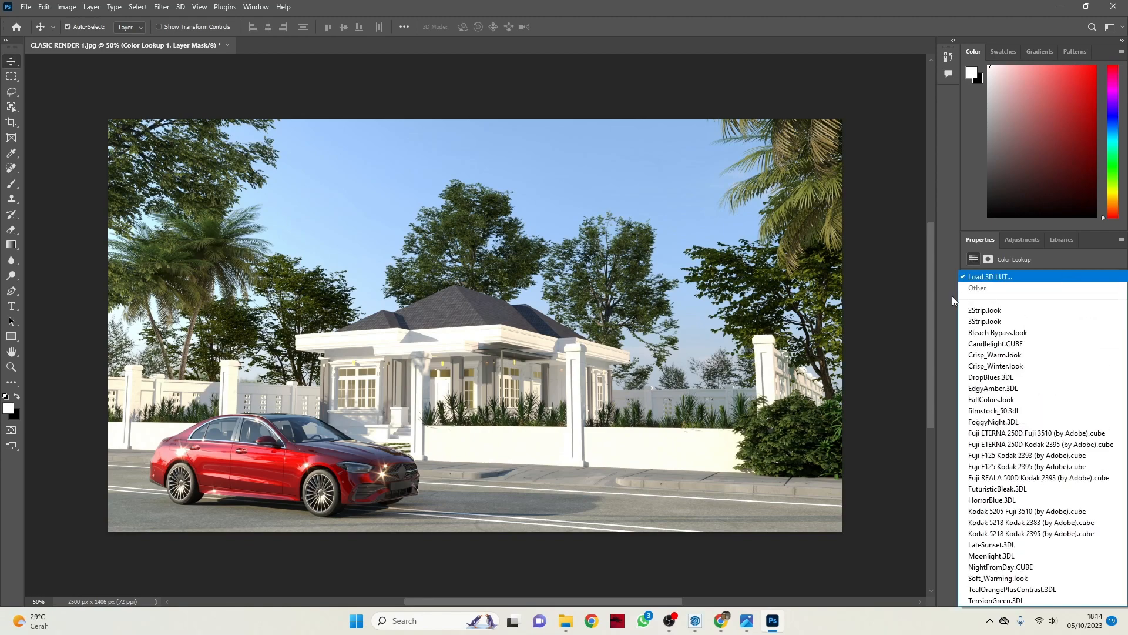
click(1014, 278)
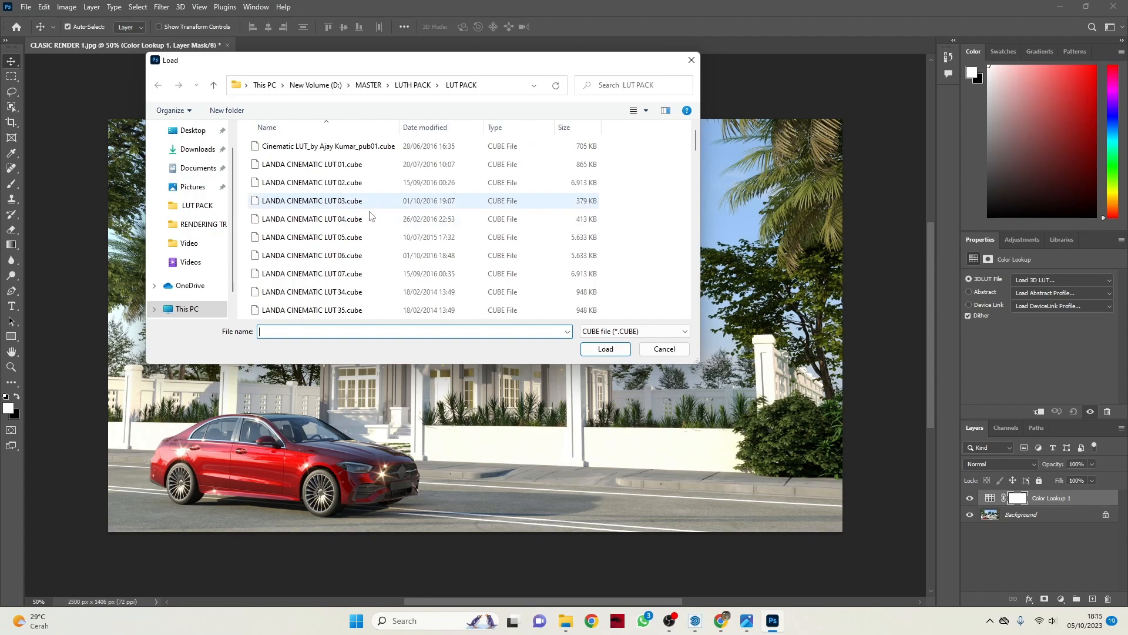
scroll(370, 223, down, 3)
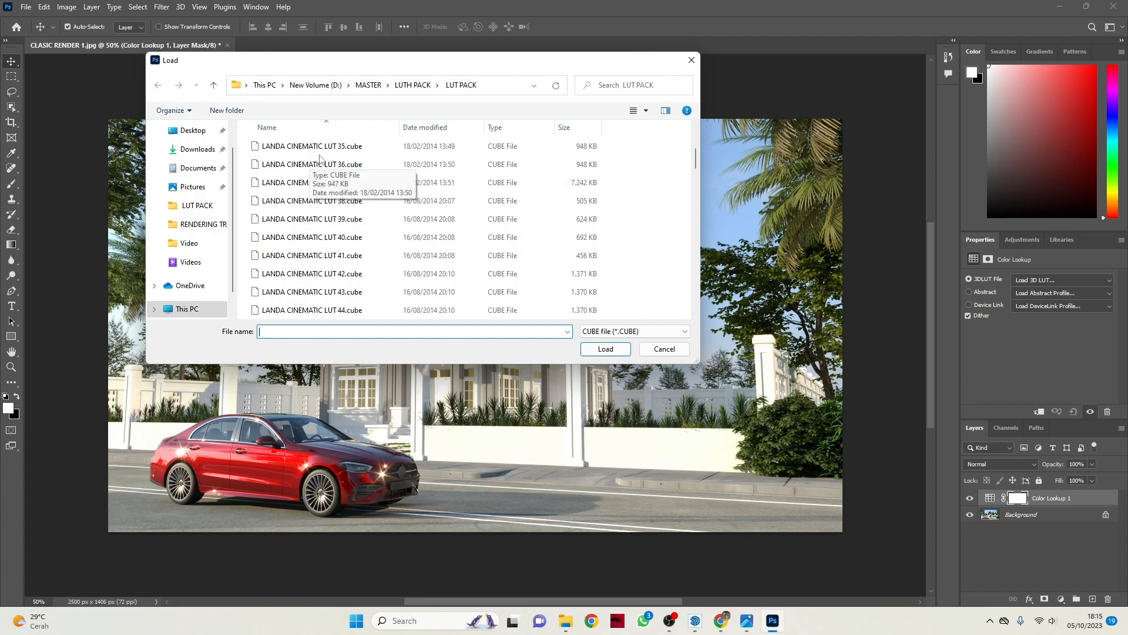
drag(463, 66, 535, 84)
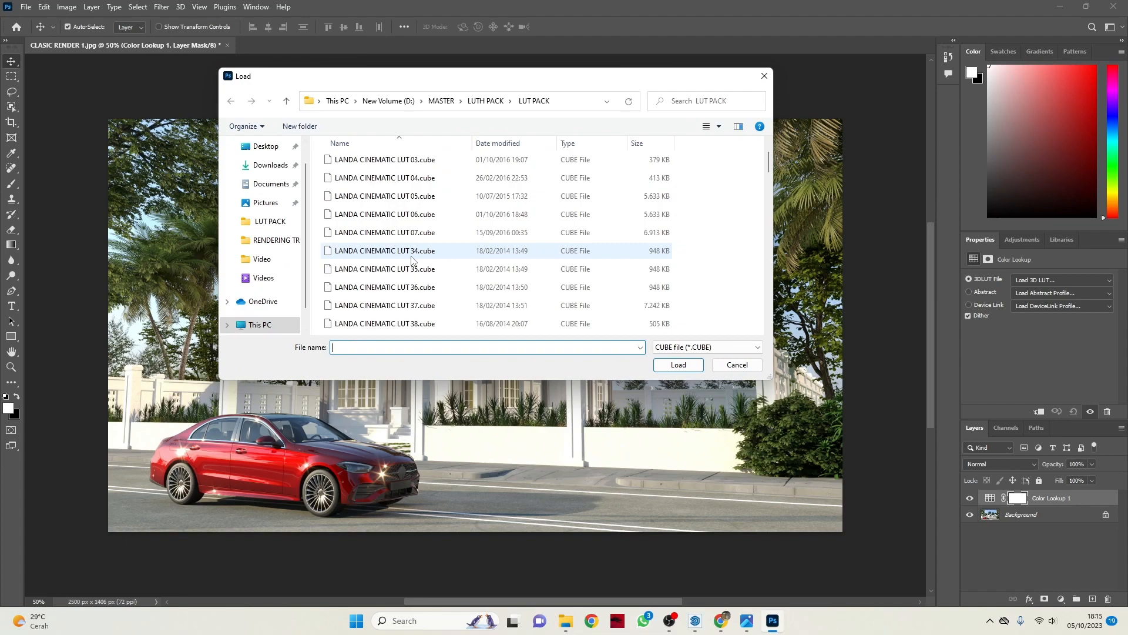
scroll(410, 257, down, 1)
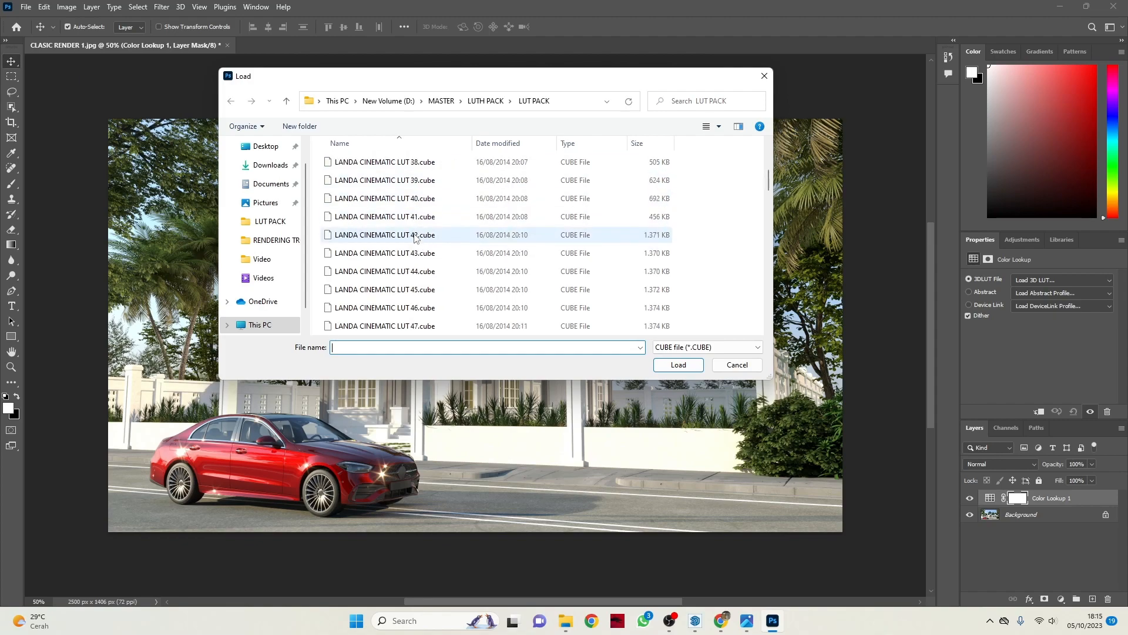
click(419, 294)
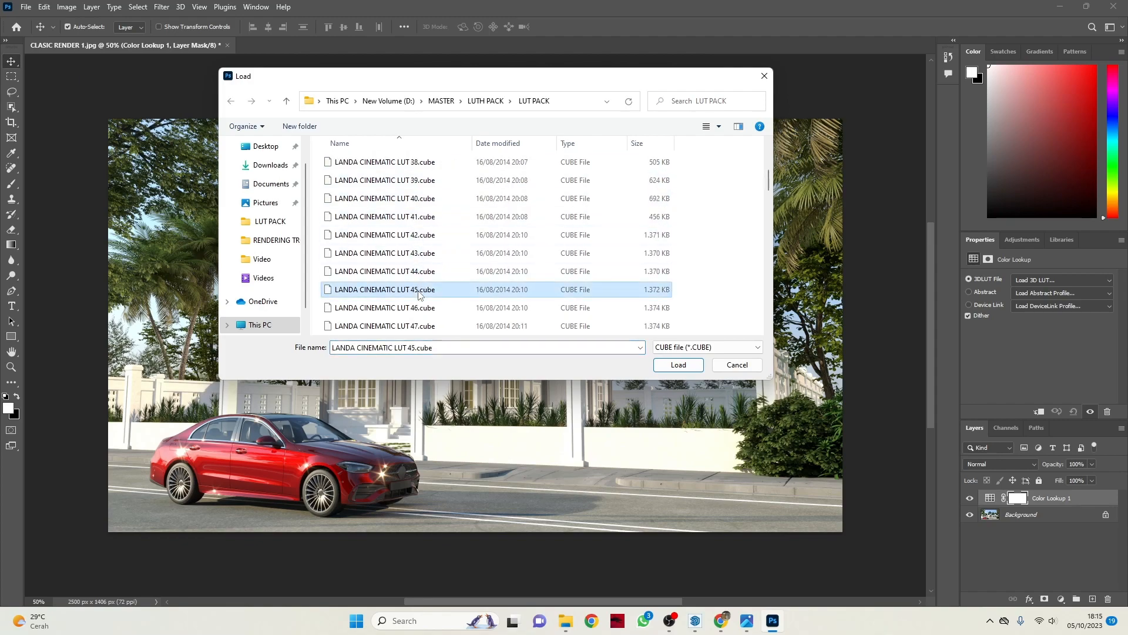
double_click(419, 291)
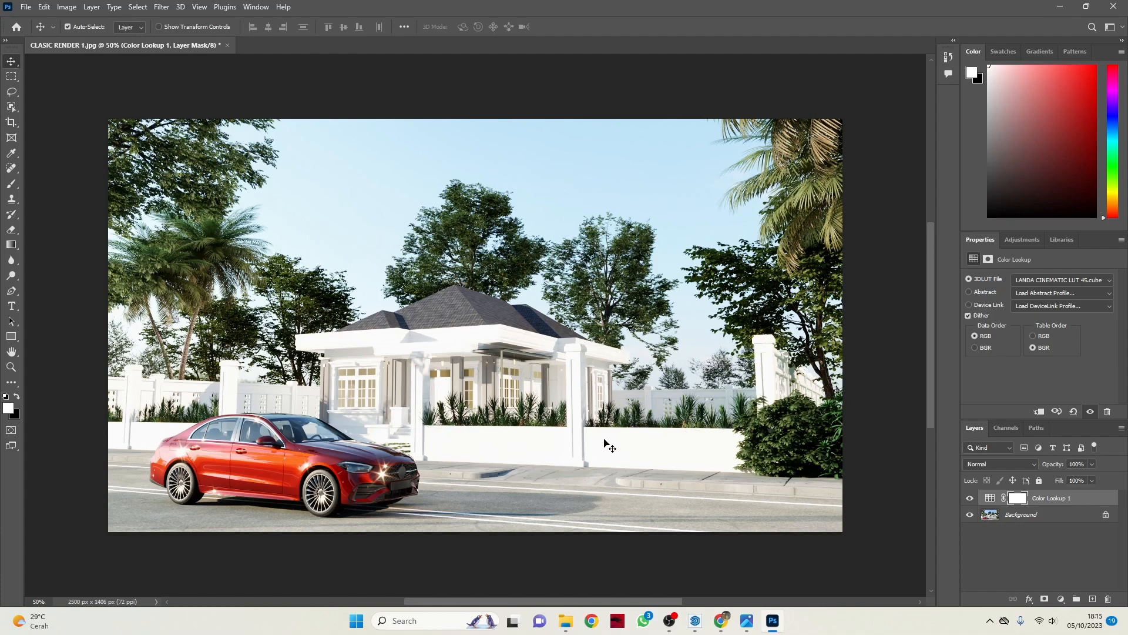
Set the Color Lookup layer's opacity to 66%.
click(1091, 463)
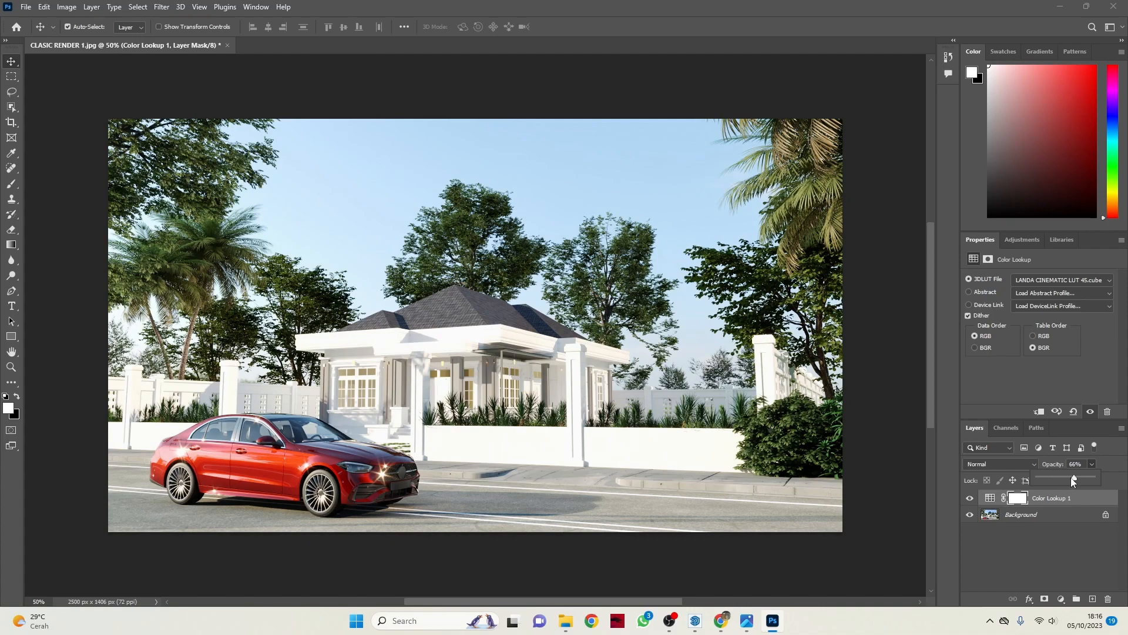
click(1085, 524)
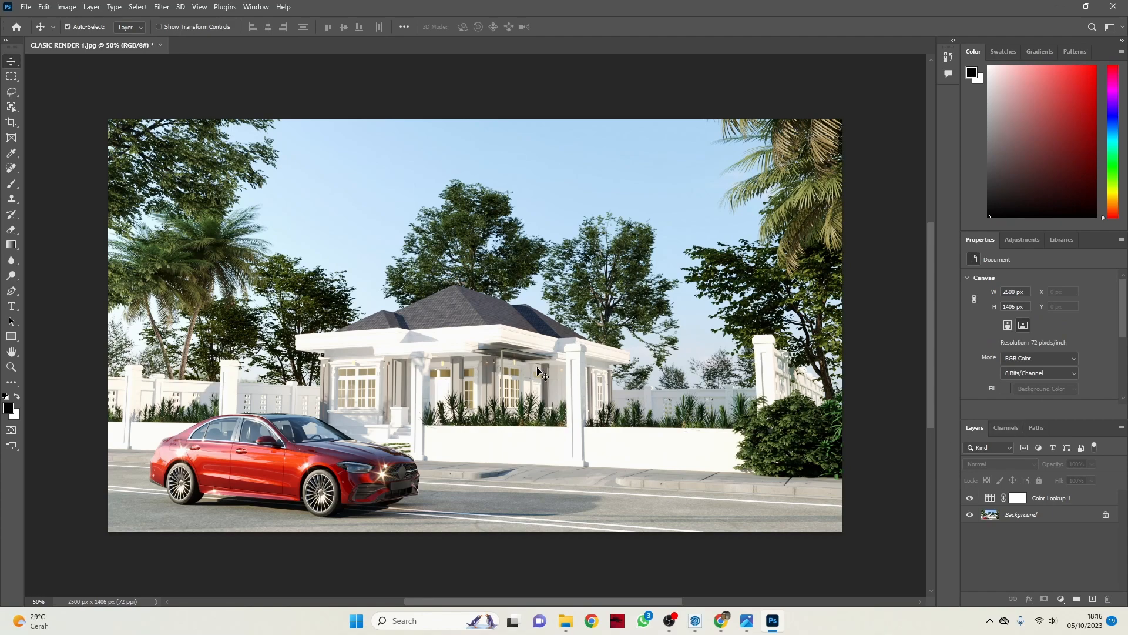
Compare the render with the Color Lookup layer hidden and shown, leave it shown, and examine the graded house up close.
click(971, 499)
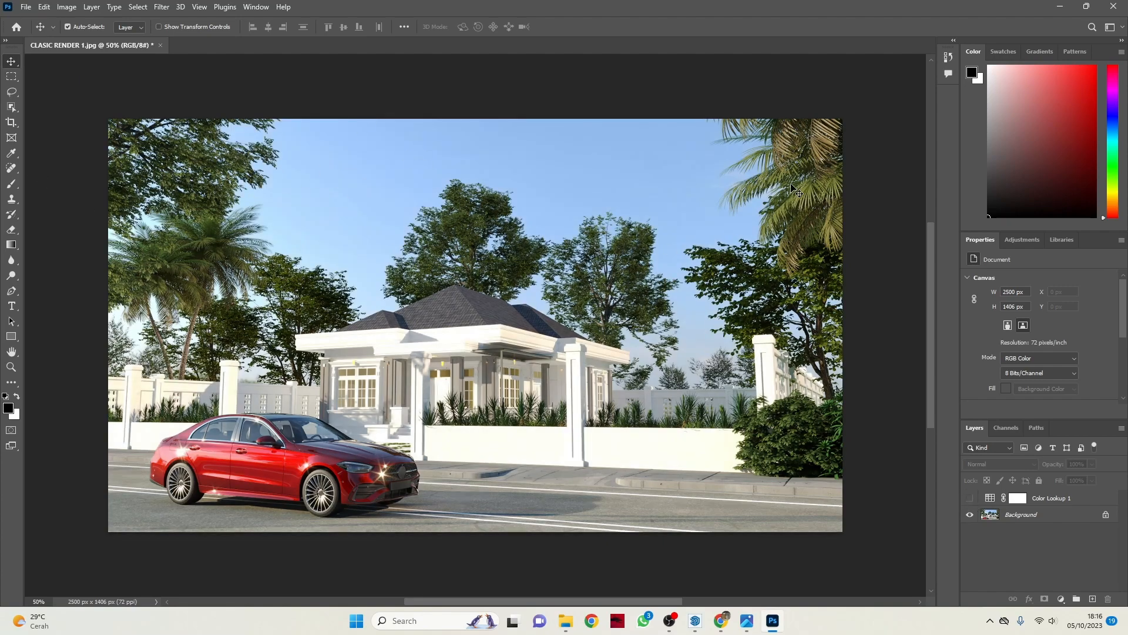
click(1056, 520)
click(1067, 503)
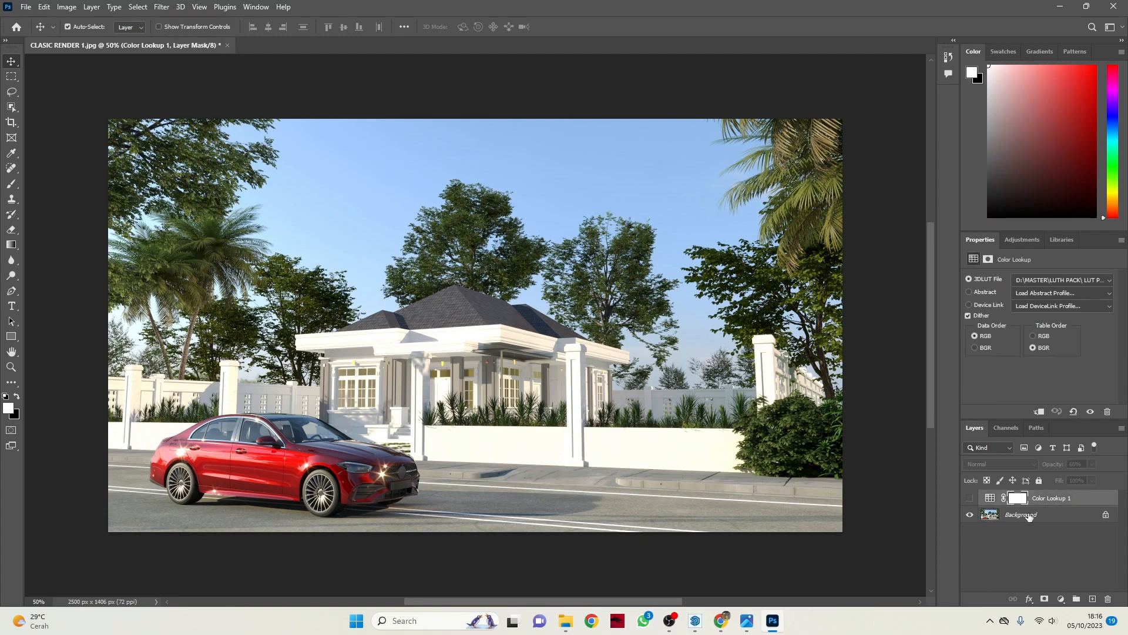
click(970, 499)
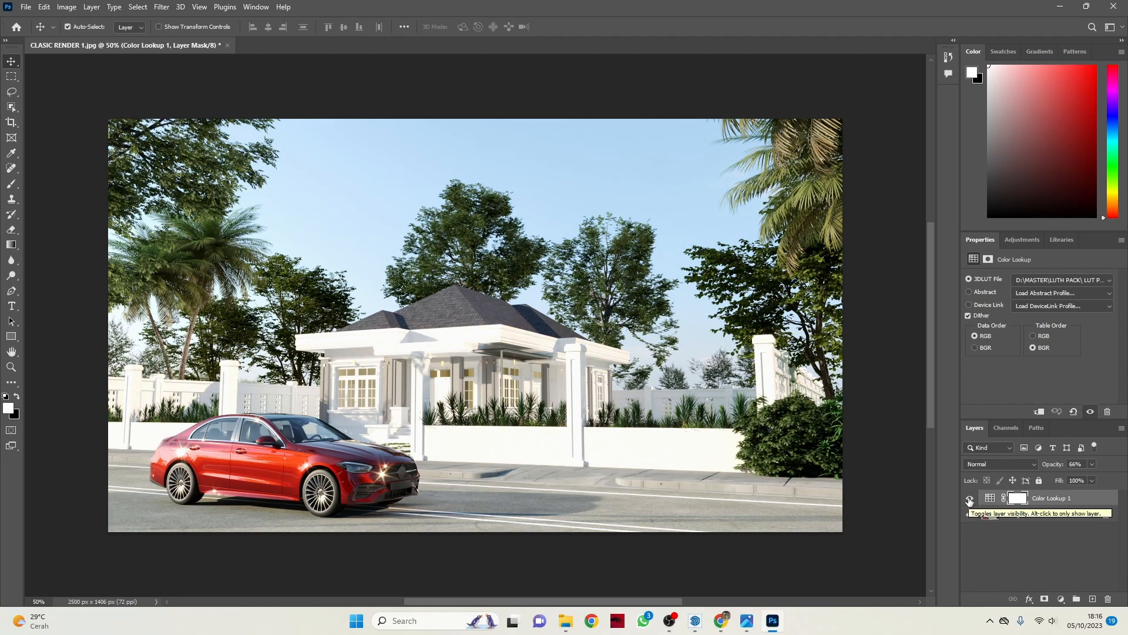
click(970, 499)
click(970, 499)
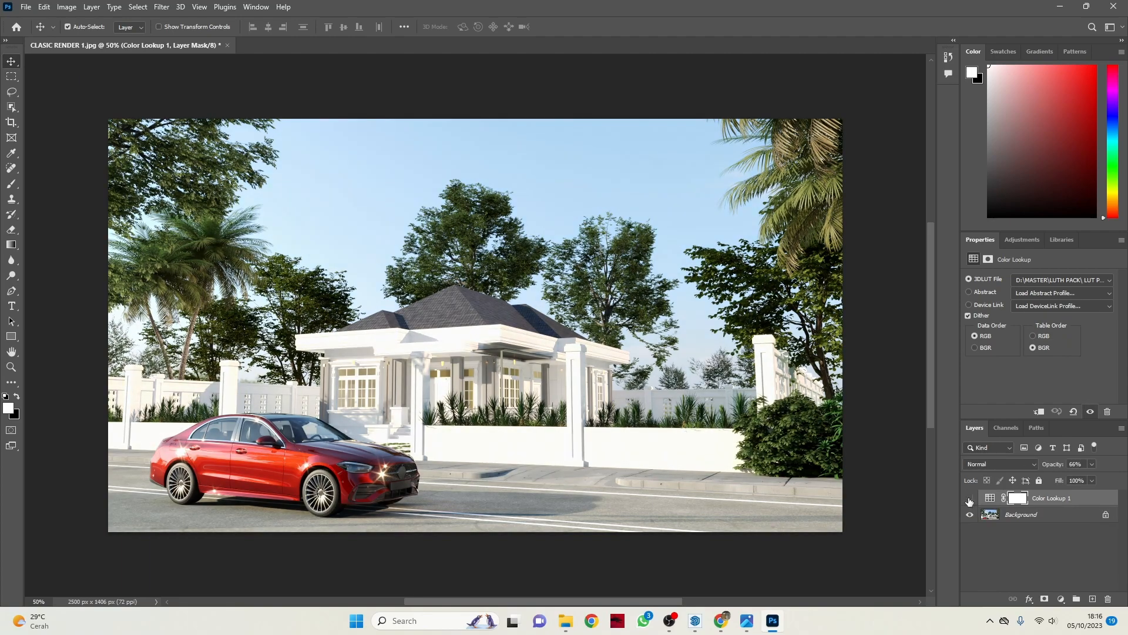
click(969, 499)
click(969, 499)
ctrl+scroll(496, 311, up, 1)
ctrl+scroll(493, 309, up, 2)
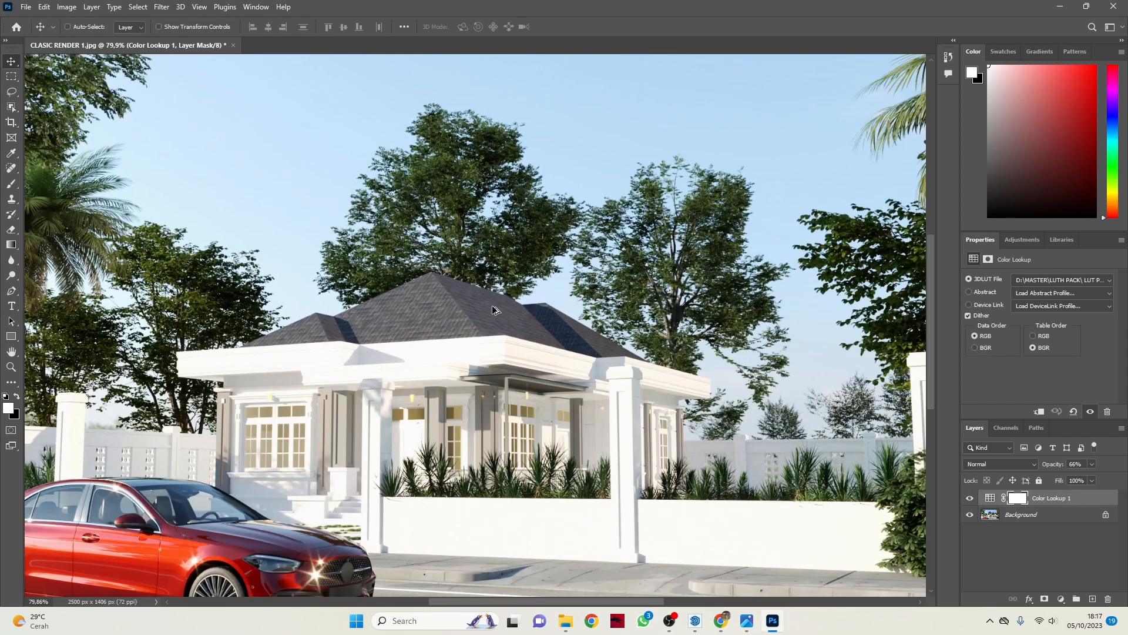
ctrl+scroll(499, 305, down, 3)
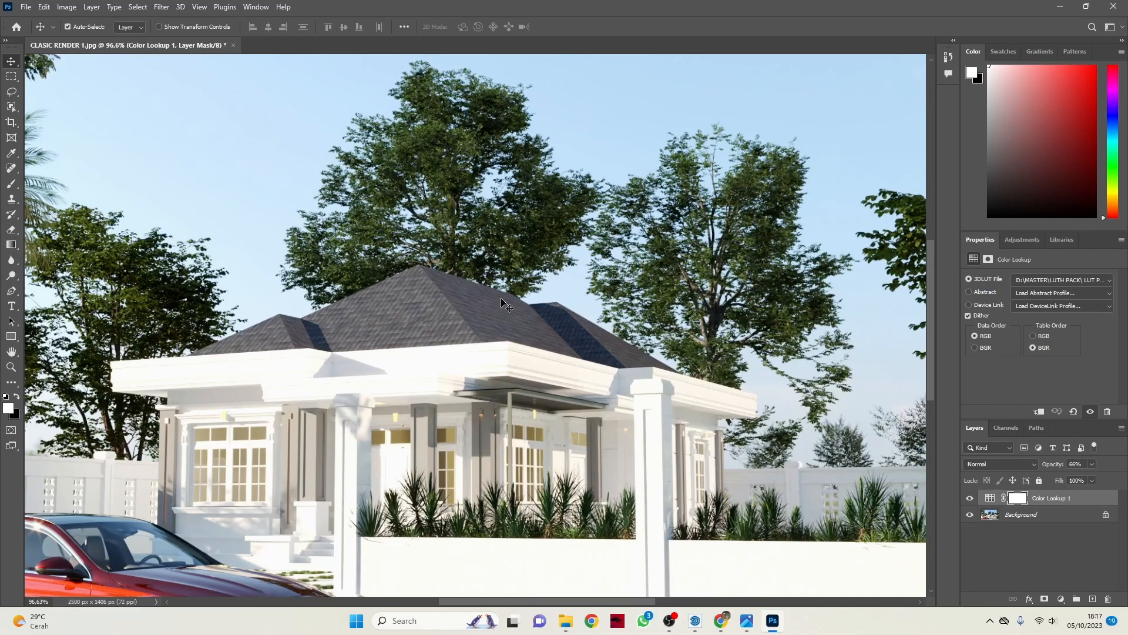